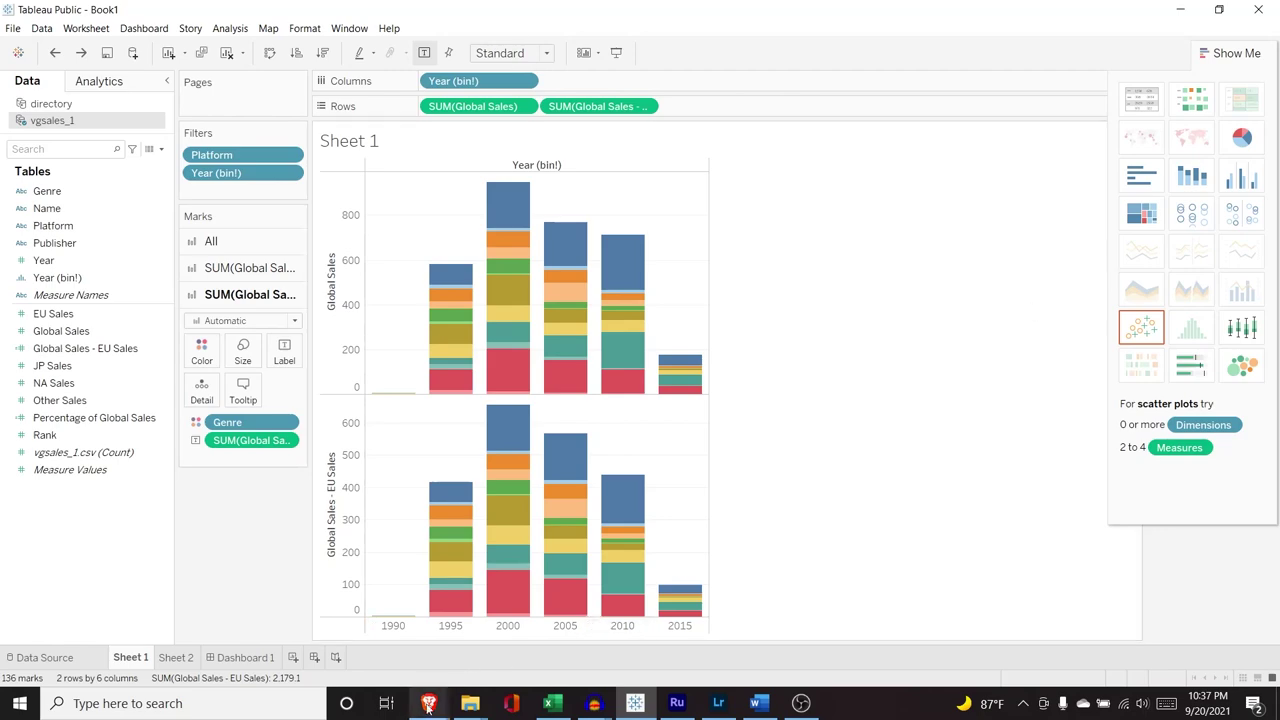
Save Kaggle's 4 MB Starbucks store-locations archive.zip to Downloads, replacing the old copy
{"action": "mouse_move", "coordinate": [429, 703]}
{"action": "left_click", "coordinate": [502, 646]}
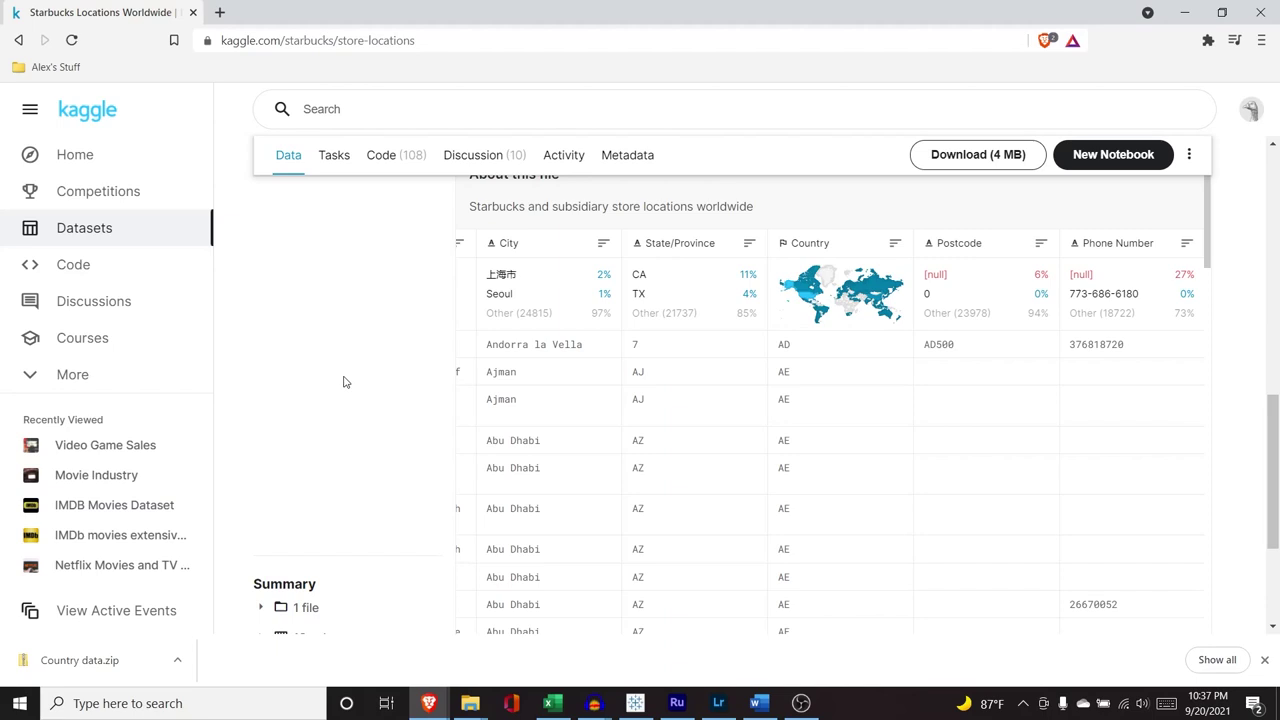
{"action": "left_click", "coordinate": [968, 156]}
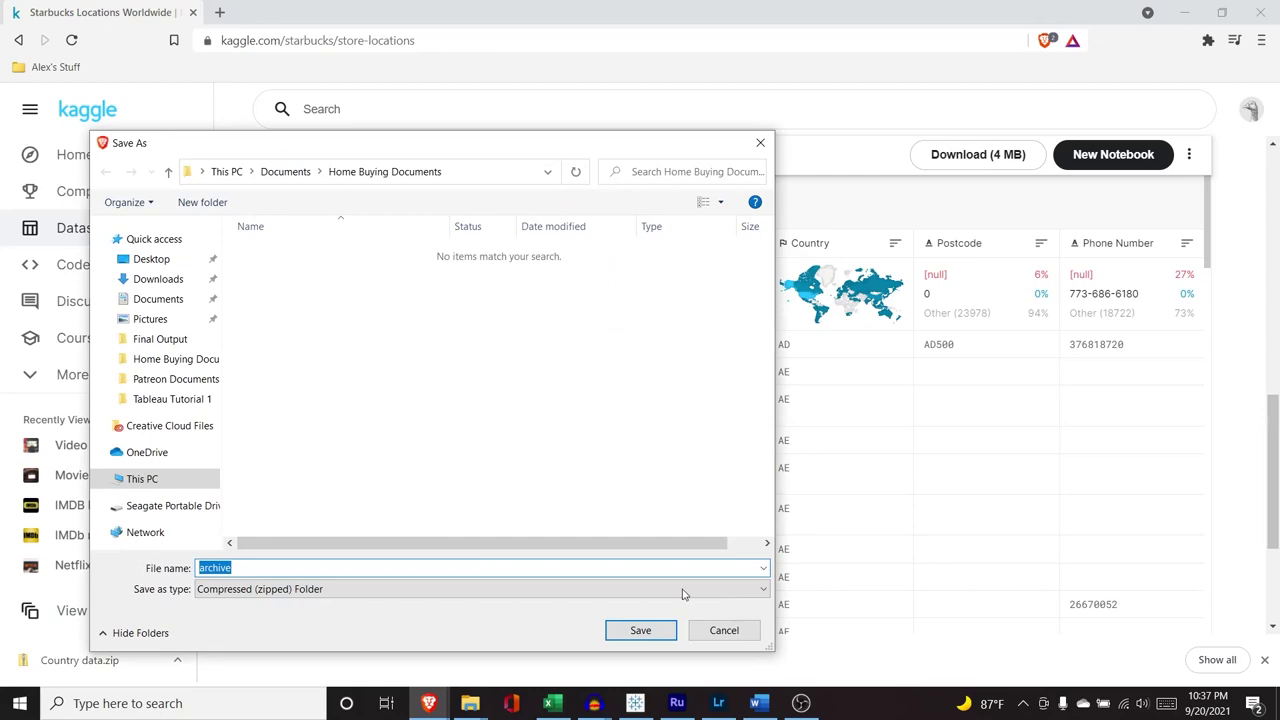
{"action": "left_click", "coordinate": [160, 281]}
{"action": "left_click", "coordinate": [649, 638]}
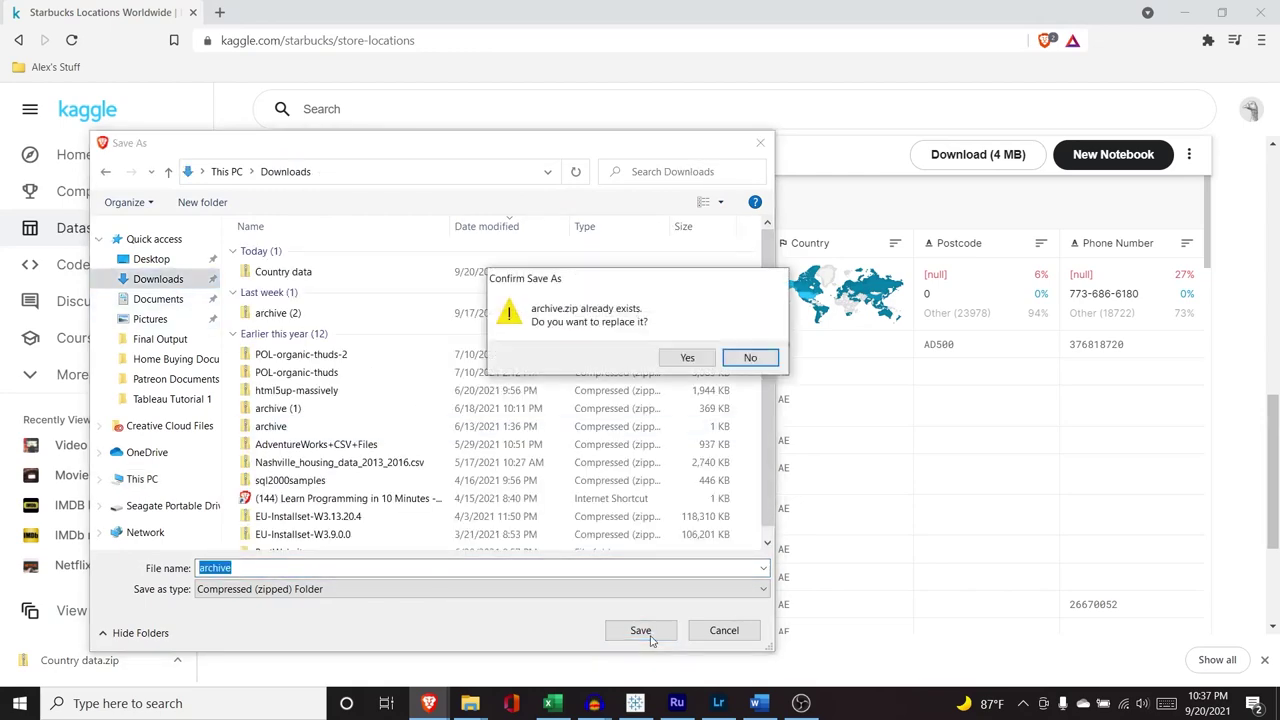
{"action": "left_click", "coordinate": [687, 358]}
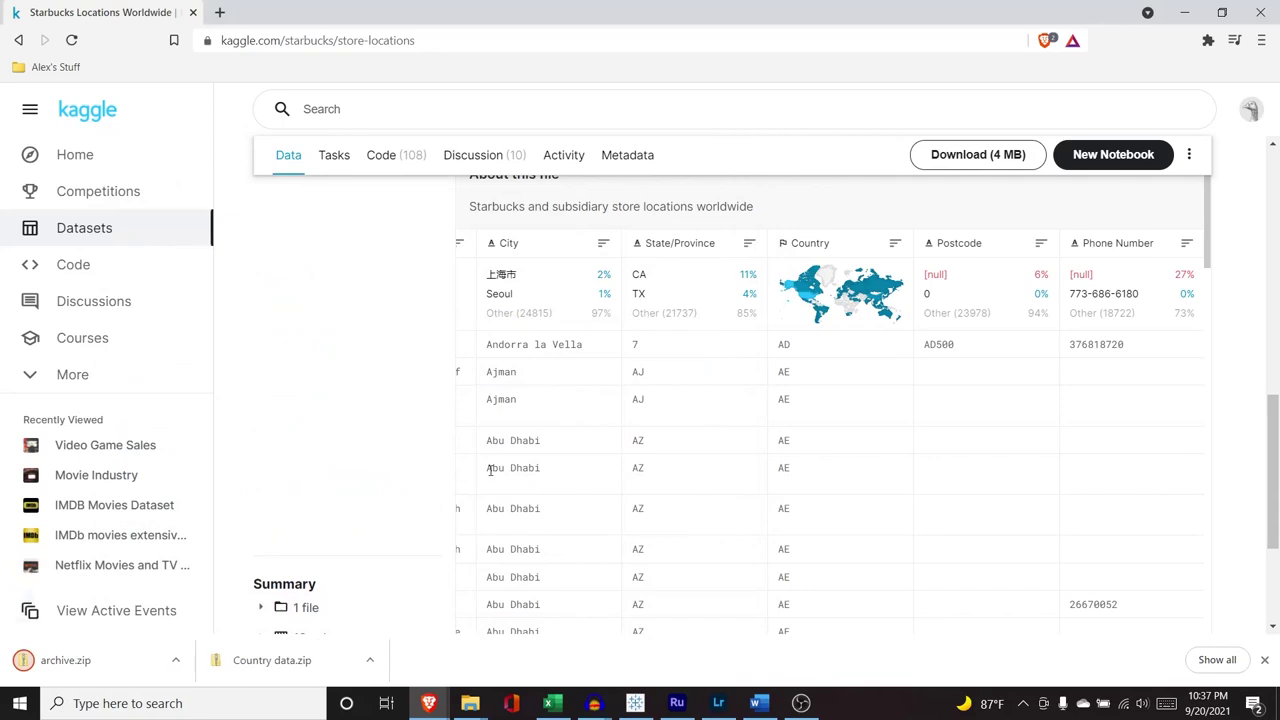
{"action": "left_click", "coordinate": [1264, 660]}
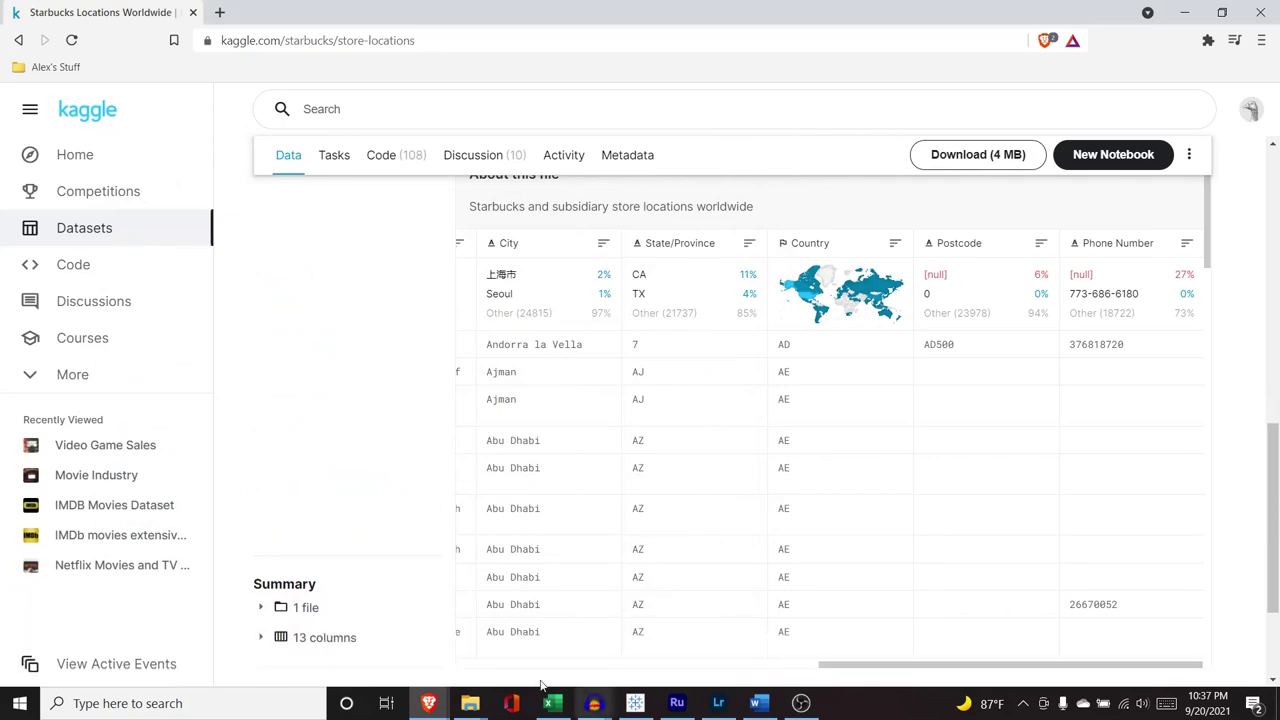
{"action": "left_click", "coordinate": [472, 705]}
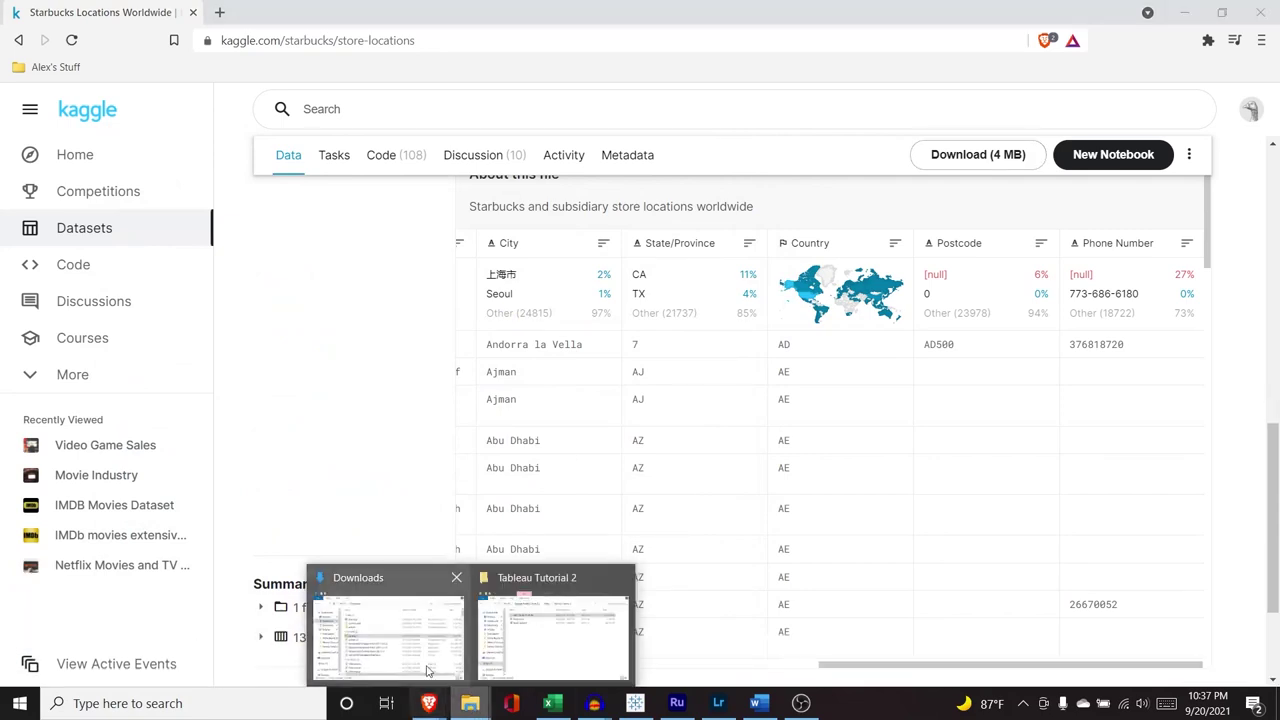
Copy directory.csv from the Country data zip into Downloads, overwriting the older directory.csv
{"action": "left_click", "coordinate": [385, 625]}
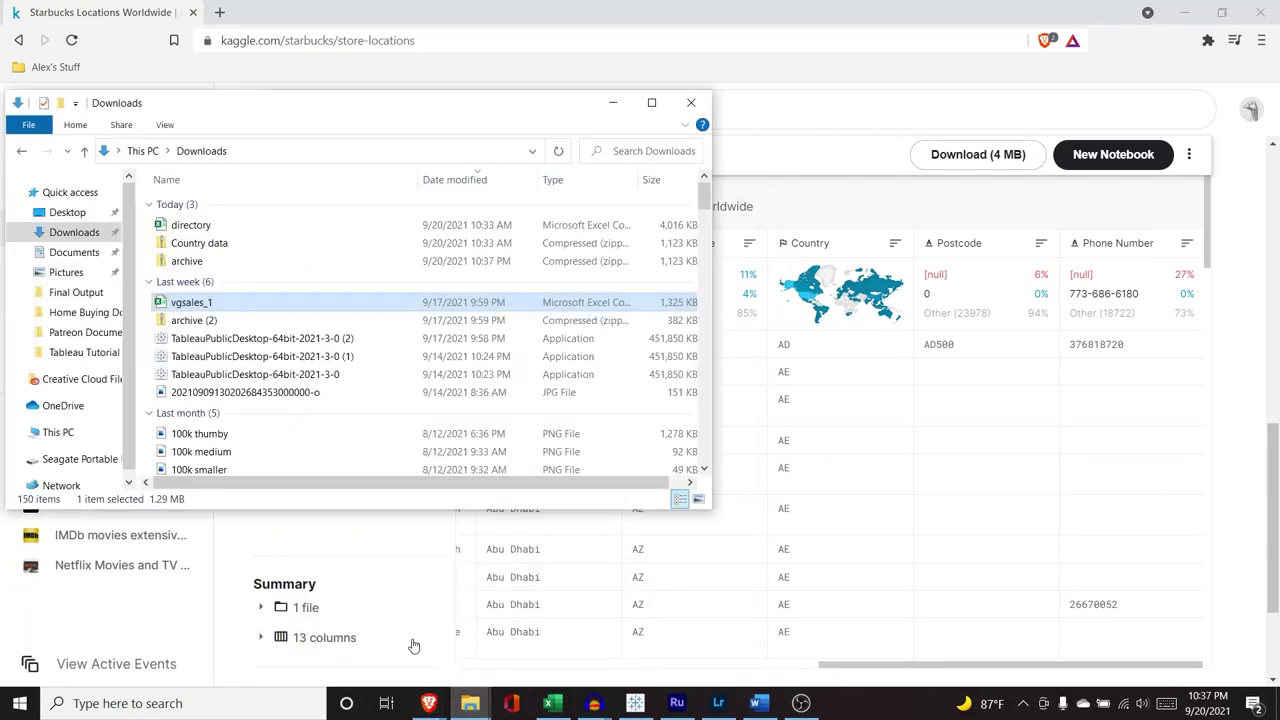
{"action": "double_click", "coordinate": [260, 247]}
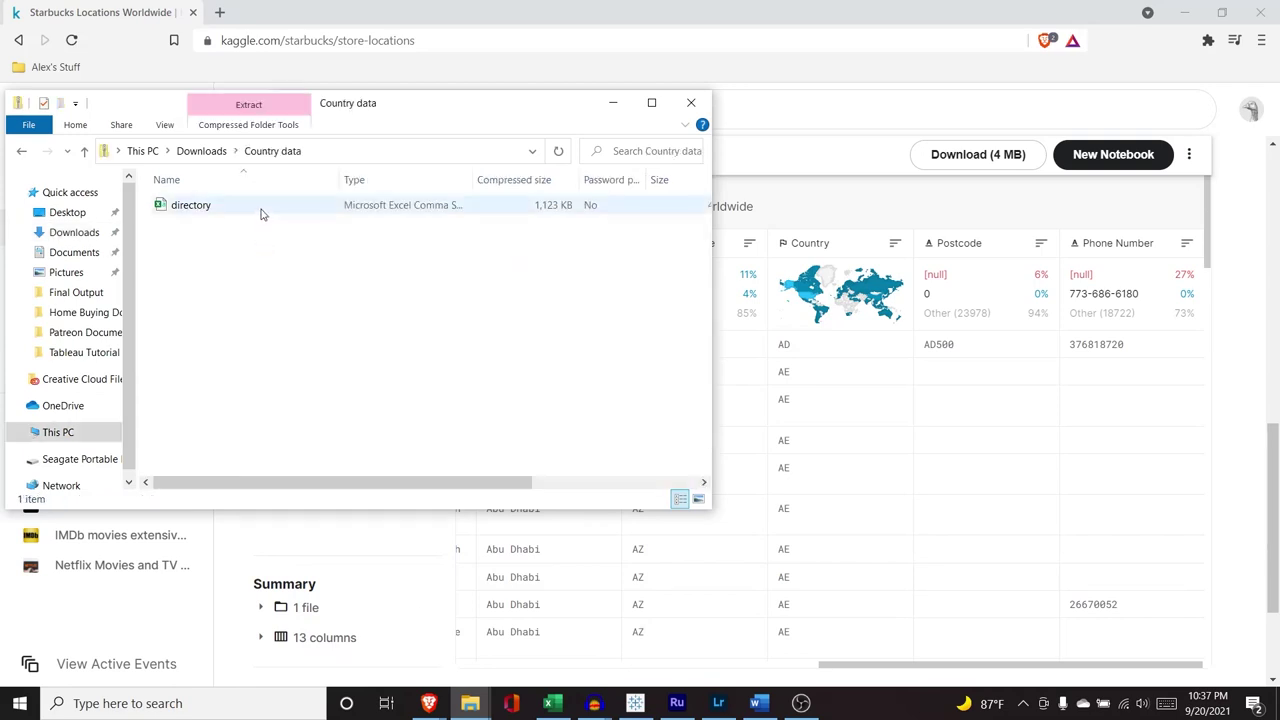
{"action": "left_click", "coordinate": [262, 211]}
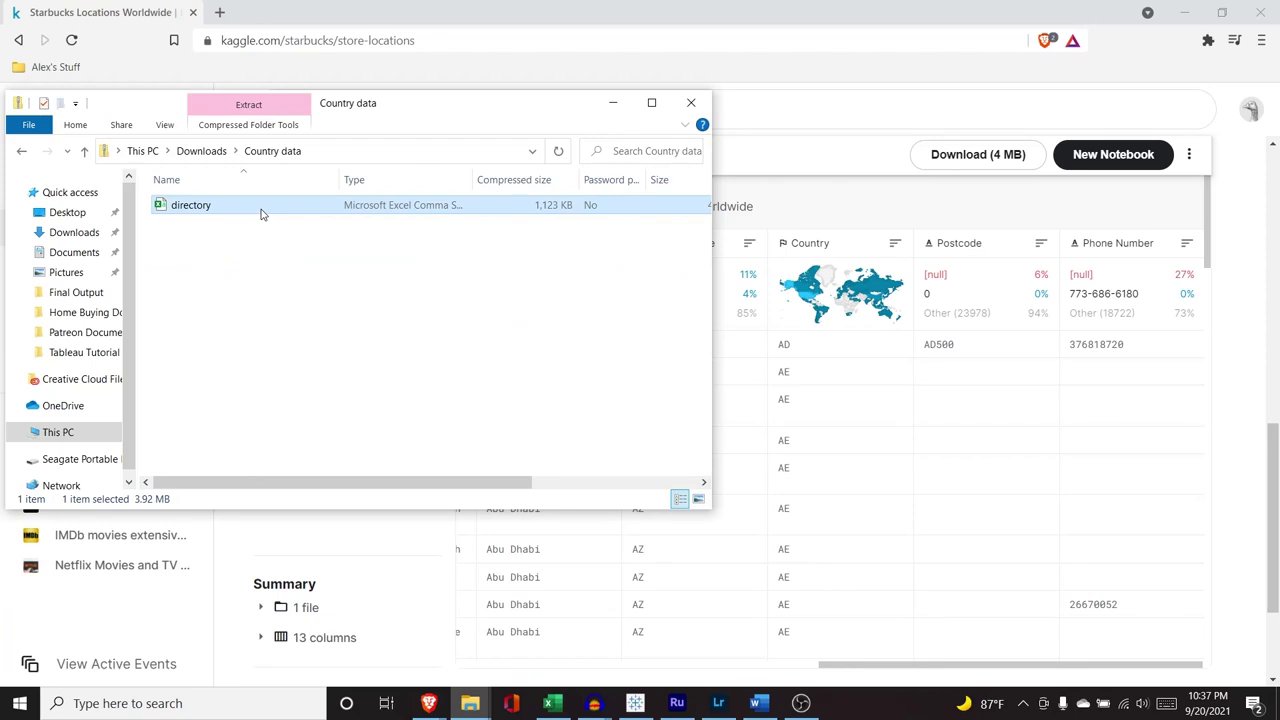
{"action": "left_click", "coordinate": [22, 157]}
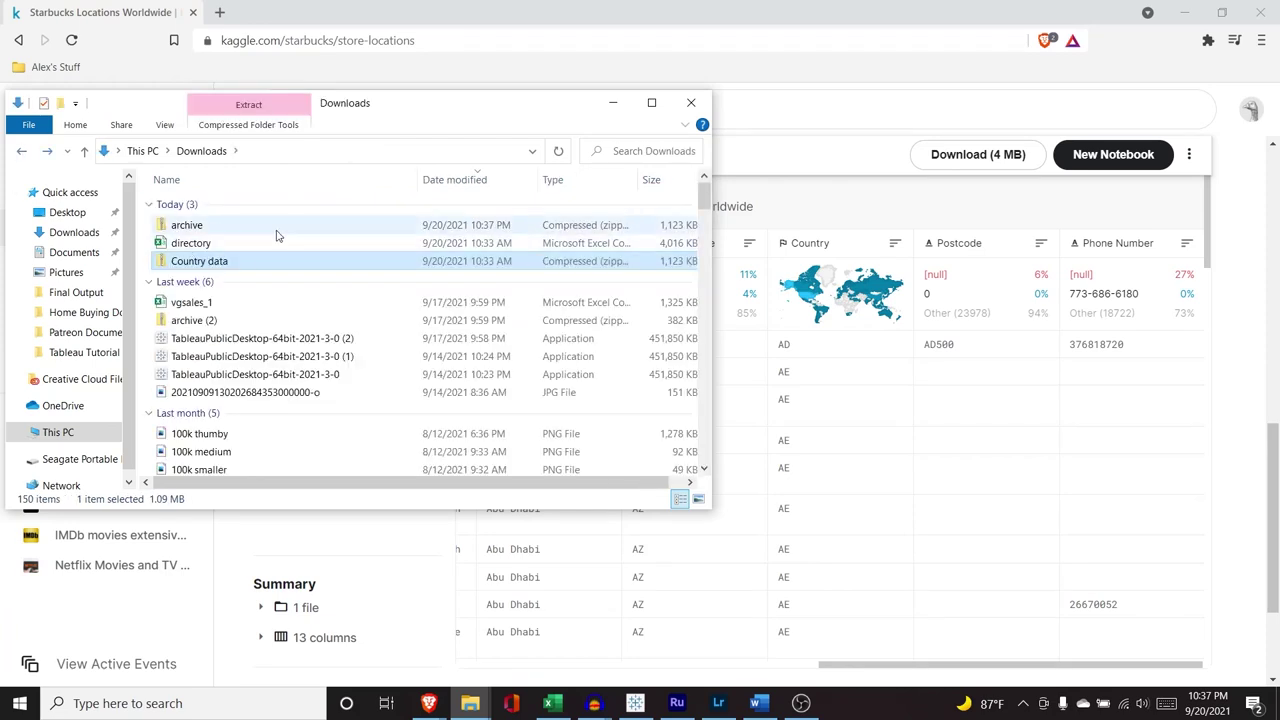
{"action": "key", "text": "ctrl+v"}
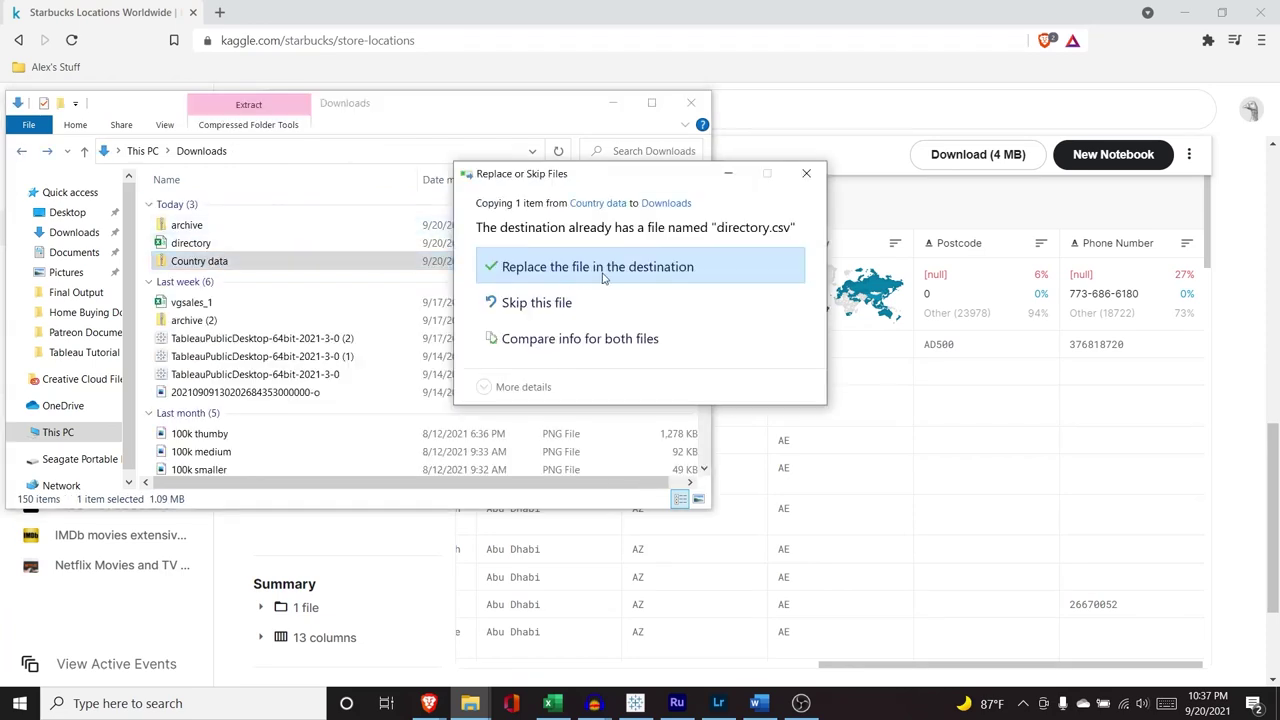
{"action": "left_click", "coordinate": [631, 274]}
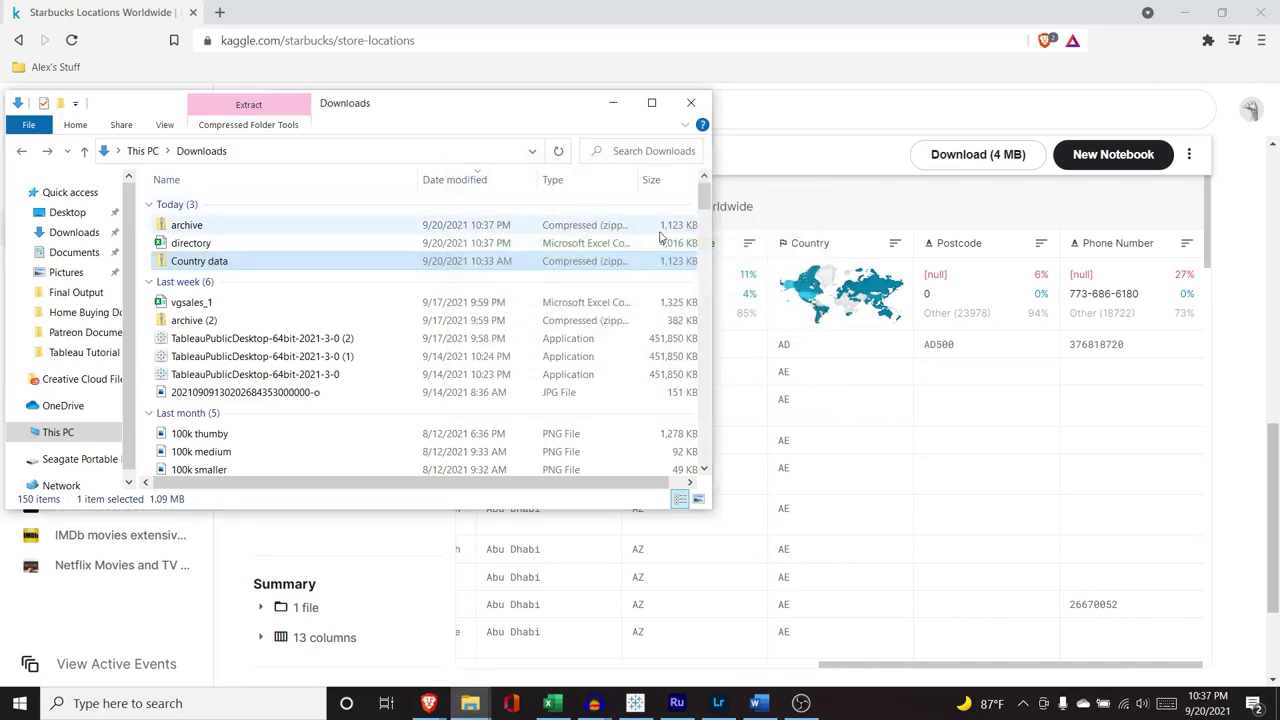
{"action": "left_click", "coordinate": [613, 102]}
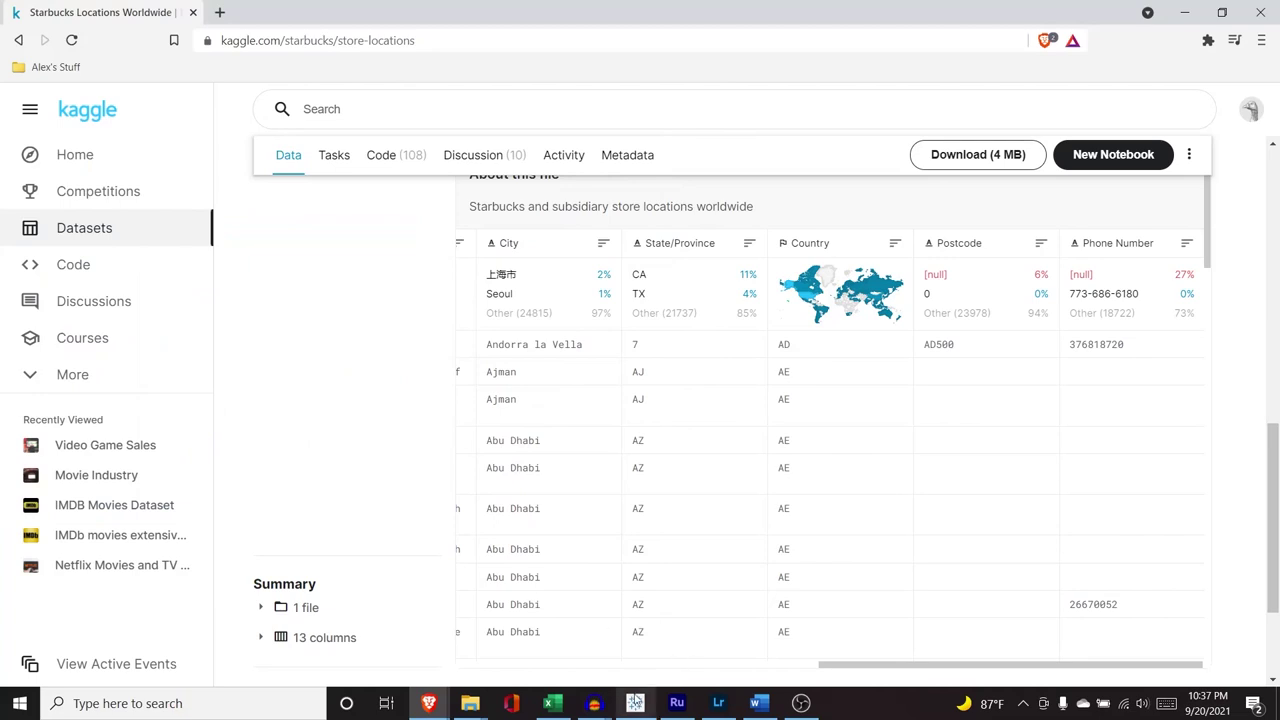
{"action": "left_click", "coordinate": [635, 703]}
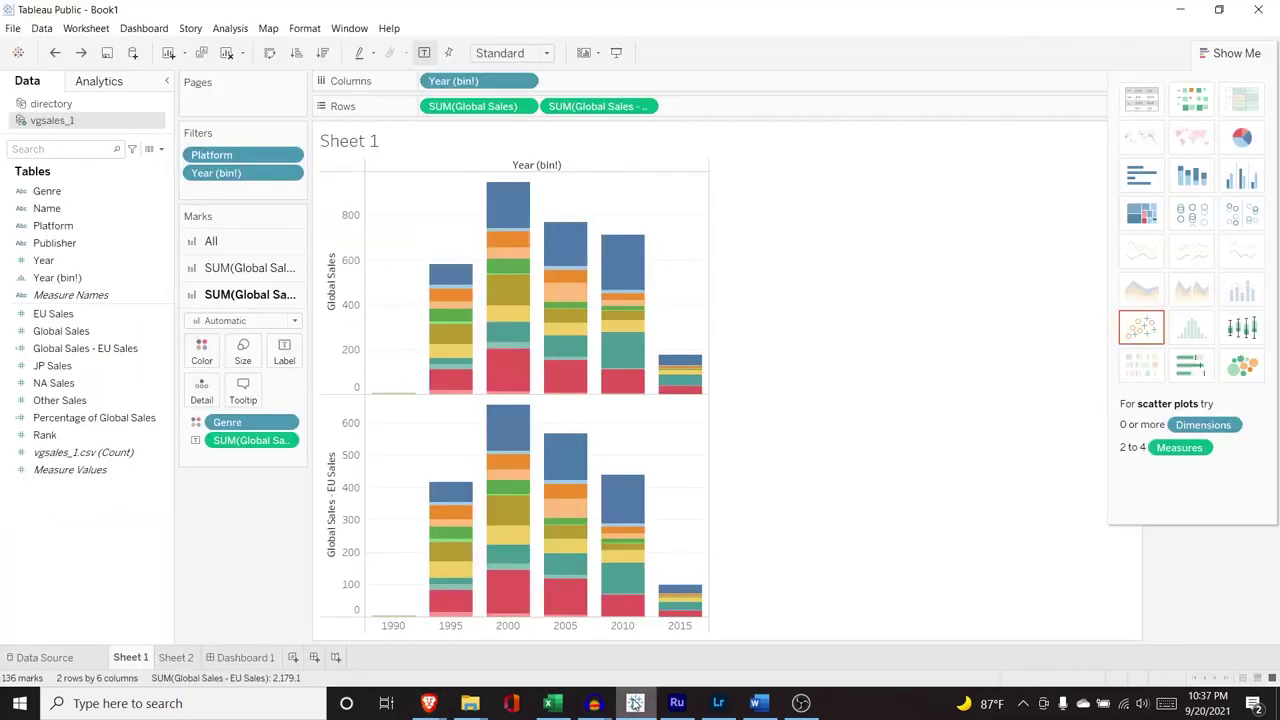
Add a new worksheet and connect Downloads\directory.csv as a new text-file data source
{"action": "left_click", "coordinate": [293, 657]}
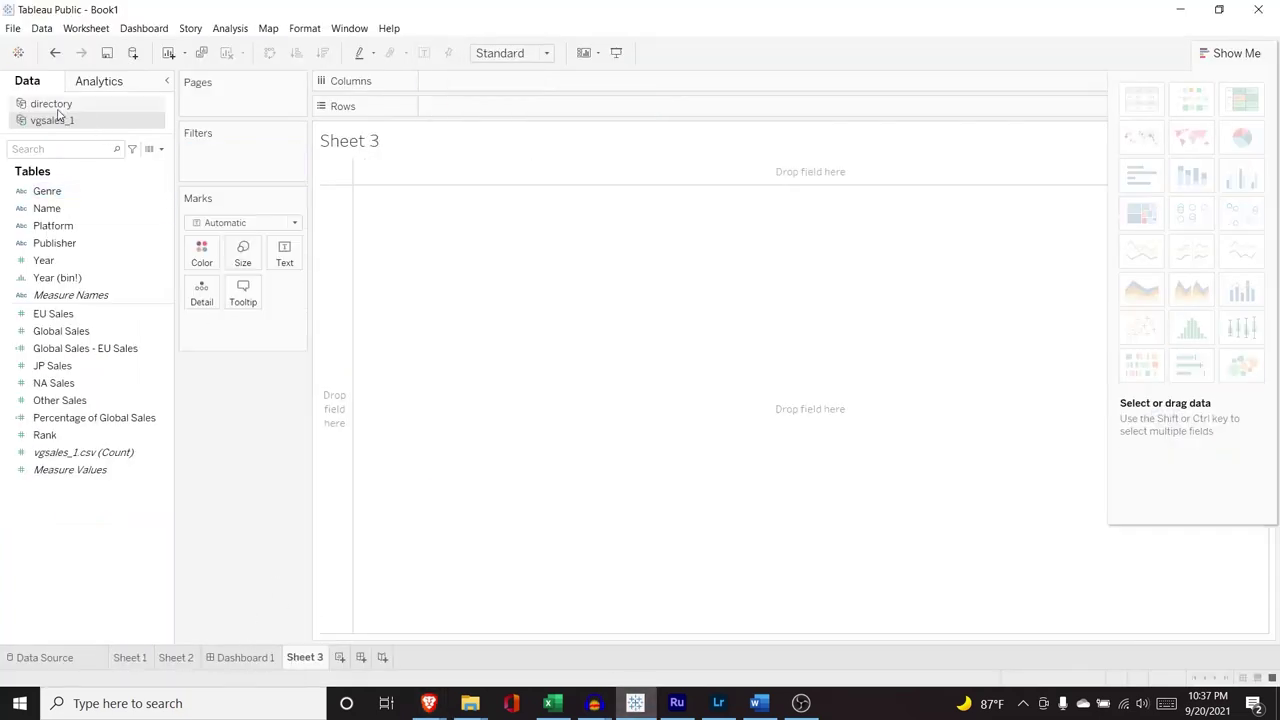
{"action": "left_click", "coordinate": [46, 30]}
{"action": "left_click", "coordinate": [66, 47]}
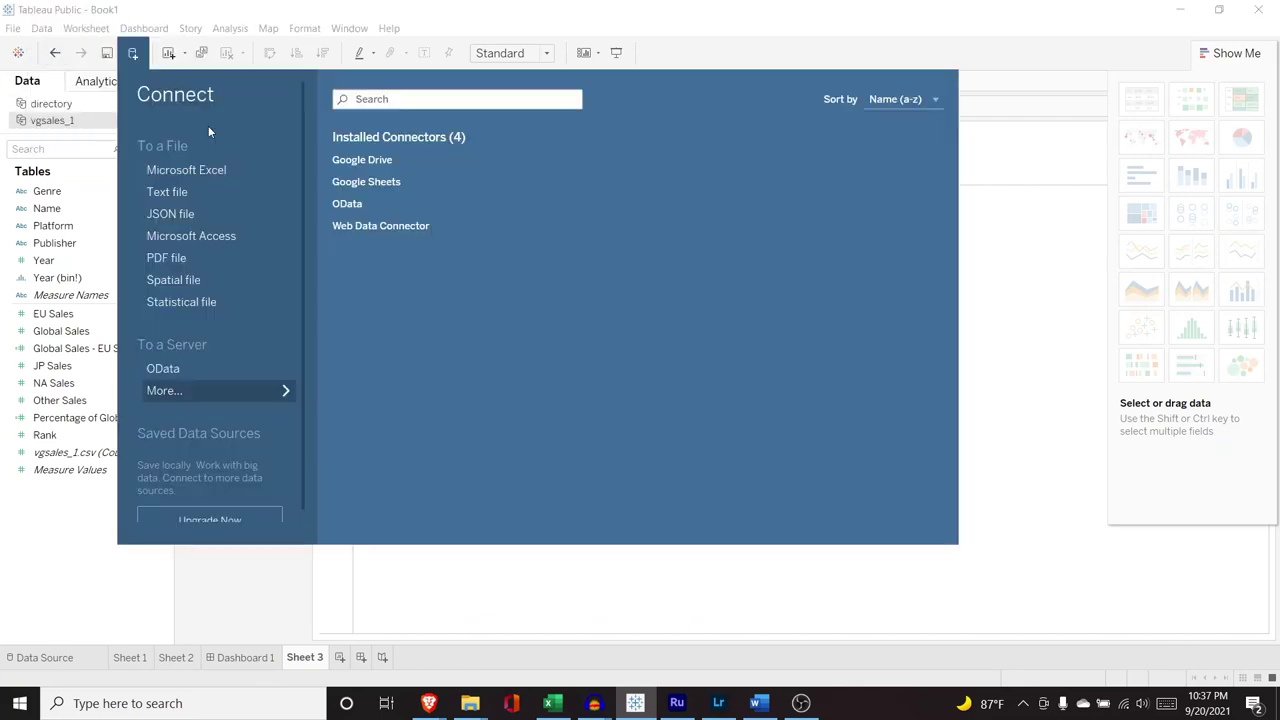
{"action": "left_click", "coordinate": [208, 195]}
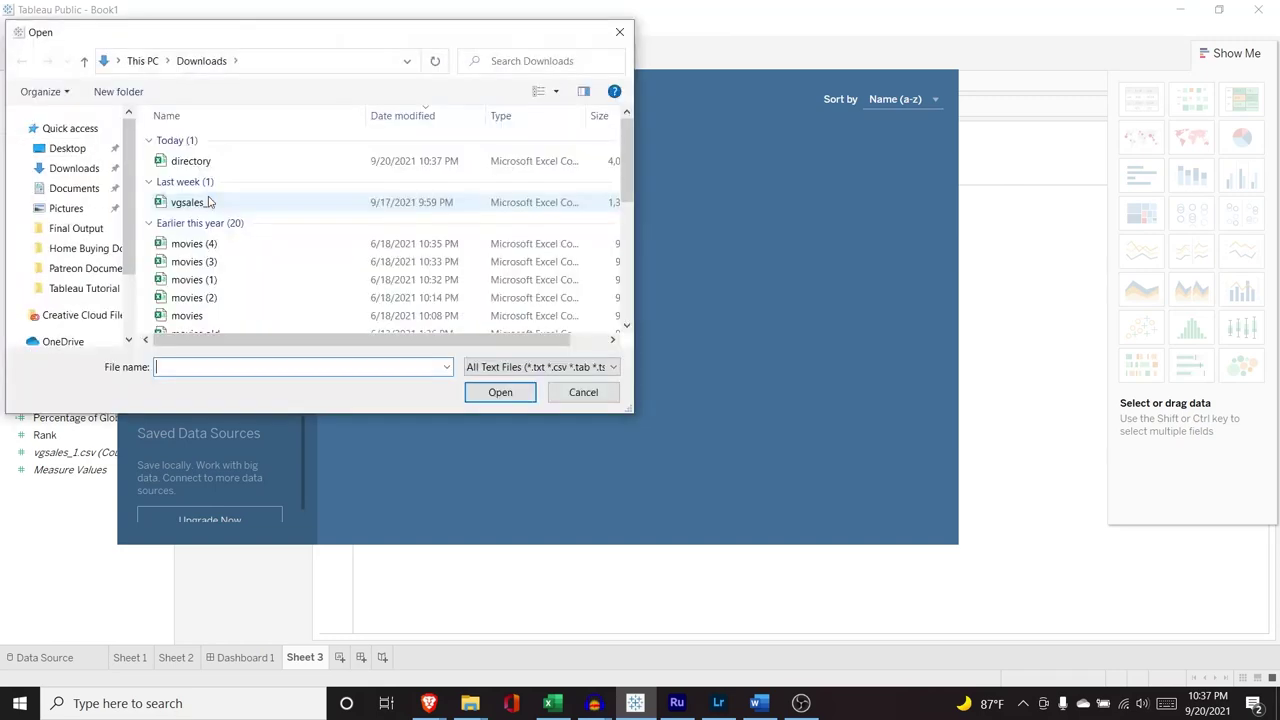
{"action": "left_click", "coordinate": [259, 164]}
{"action": "left_click", "coordinate": [484, 391]}
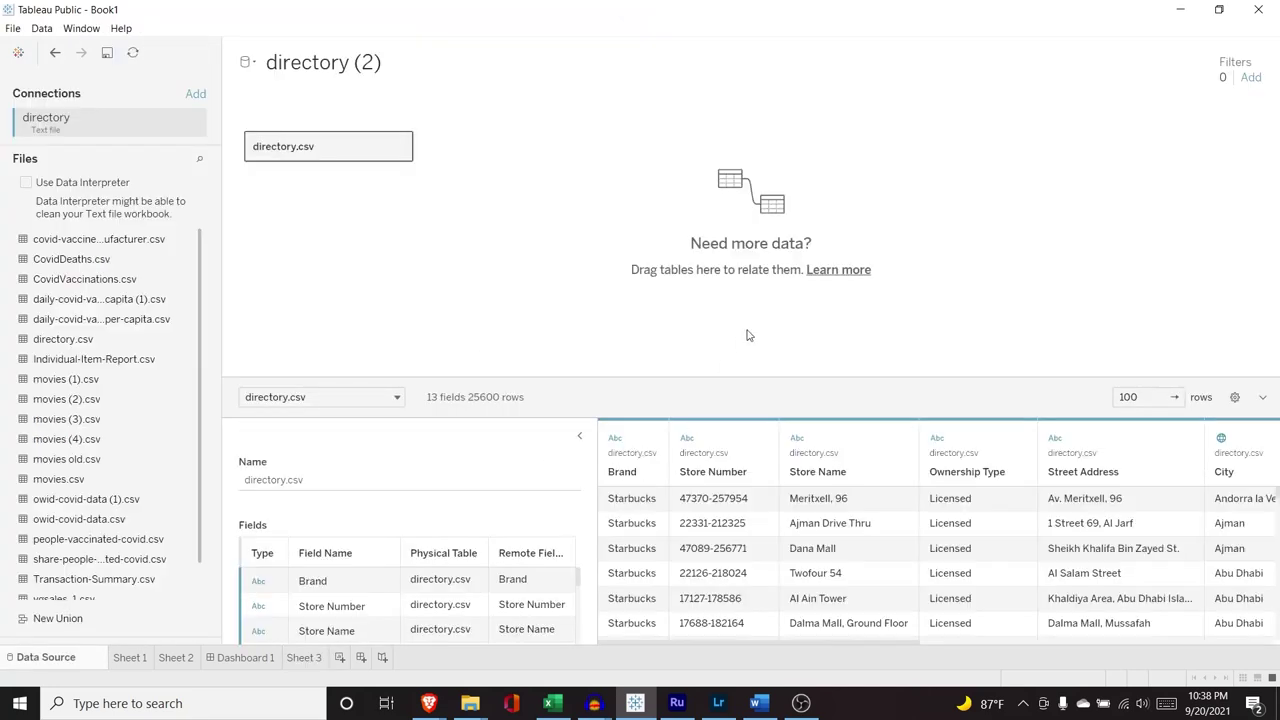
Review the directory.csv preview of 13 fields, then return to Sheet 3
{"action": "scroll", "coordinate": [748, 530], "scroll_direction": "down", "scroll_amount": 1}
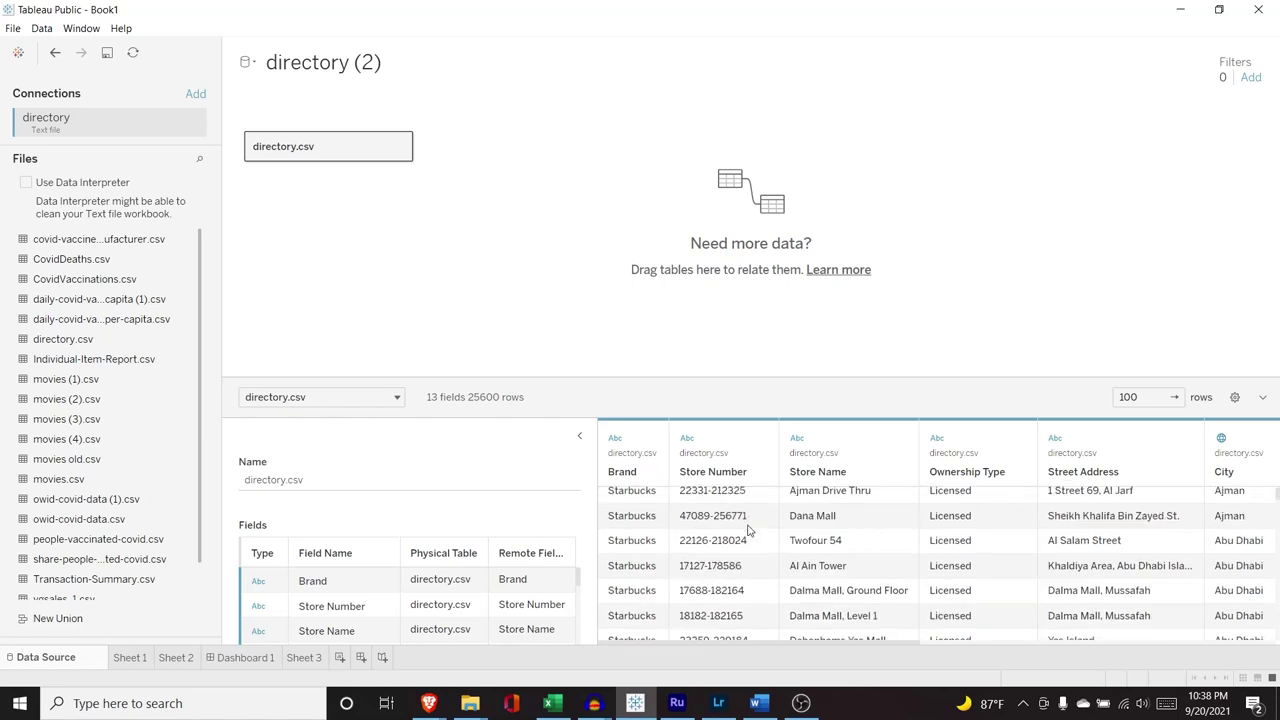
{"action": "scroll", "coordinate": [748, 530], "scroll_direction": "up", "scroll_amount": 1}
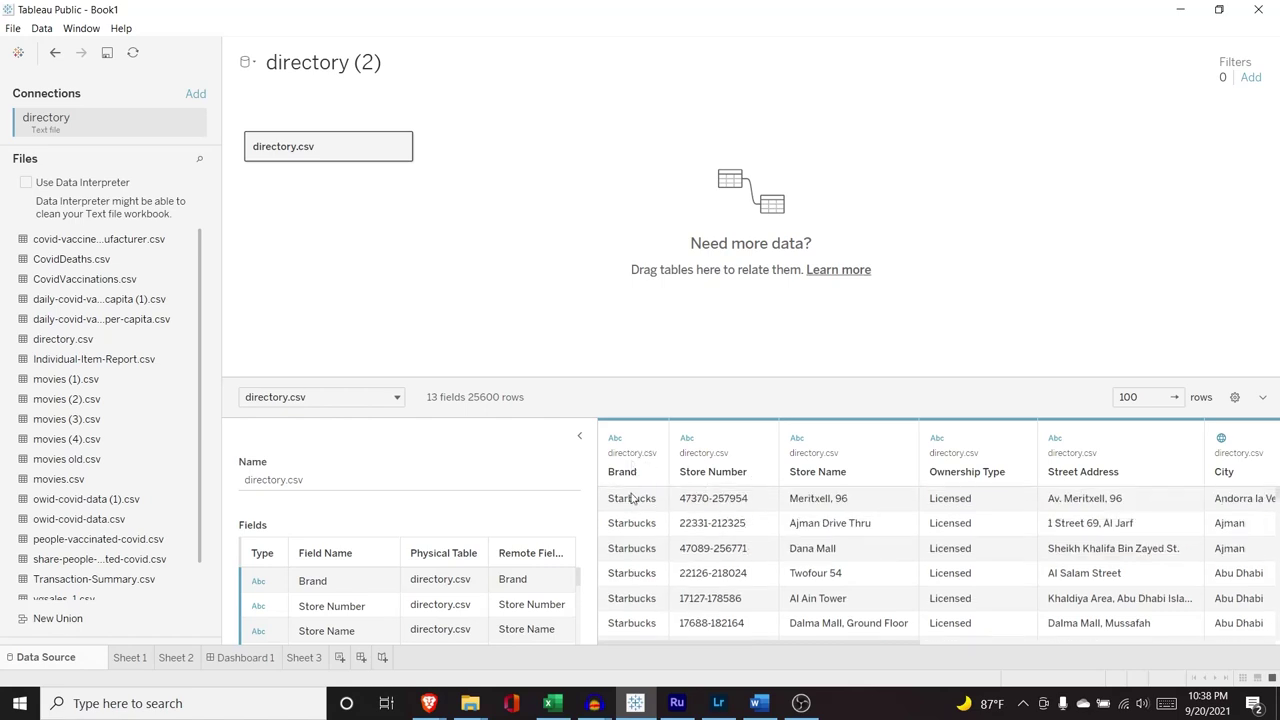
{"action": "mouse_move", "coordinate": [666, 646]}
{"action": "left_mouse_down"}
{"action": "mouse_move", "coordinate": [910, 627]}
{"action": "mouse_move", "coordinate": [1034, 645]}
{"action": "mouse_move", "coordinate": [643, 638]}
{"action": "left_mouse_up"}
{"action": "left_click", "coordinate": [311, 656]}
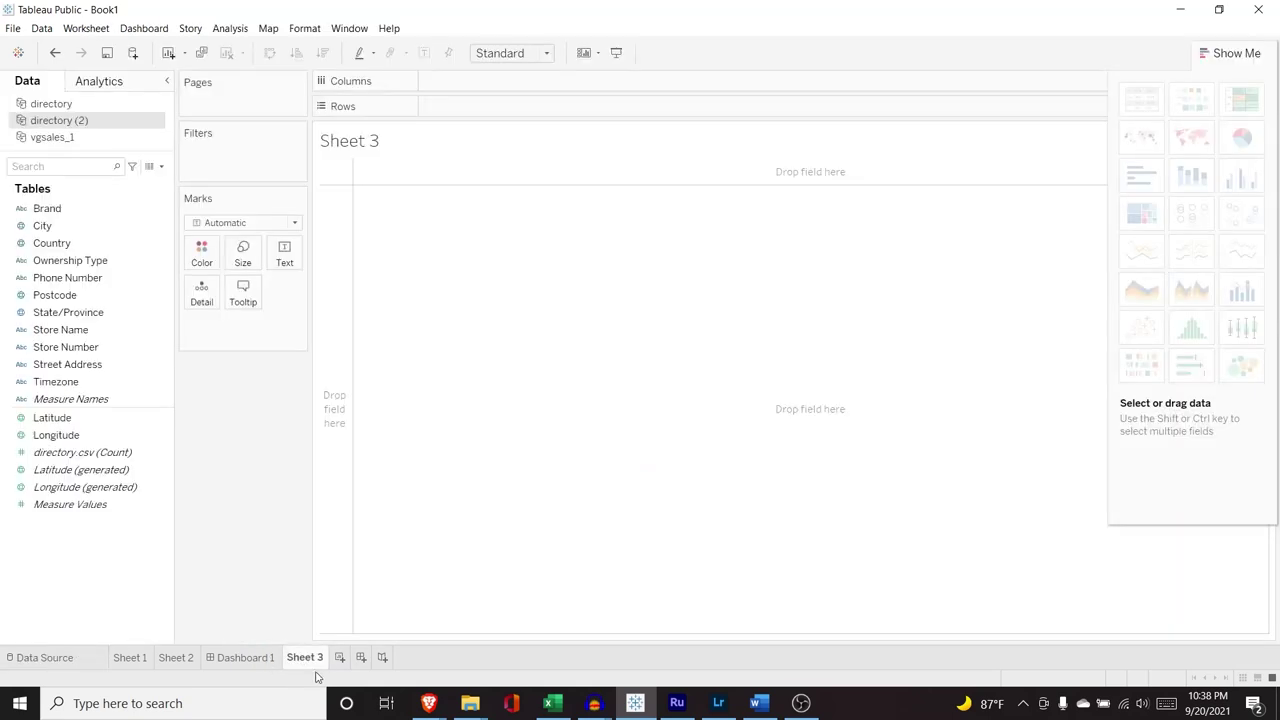
Chart vgsales_1 by Year as Global Sales bars plus NA Sales line on dual axes, NA Sales first
{"action": "left_click", "coordinate": [93, 136]}
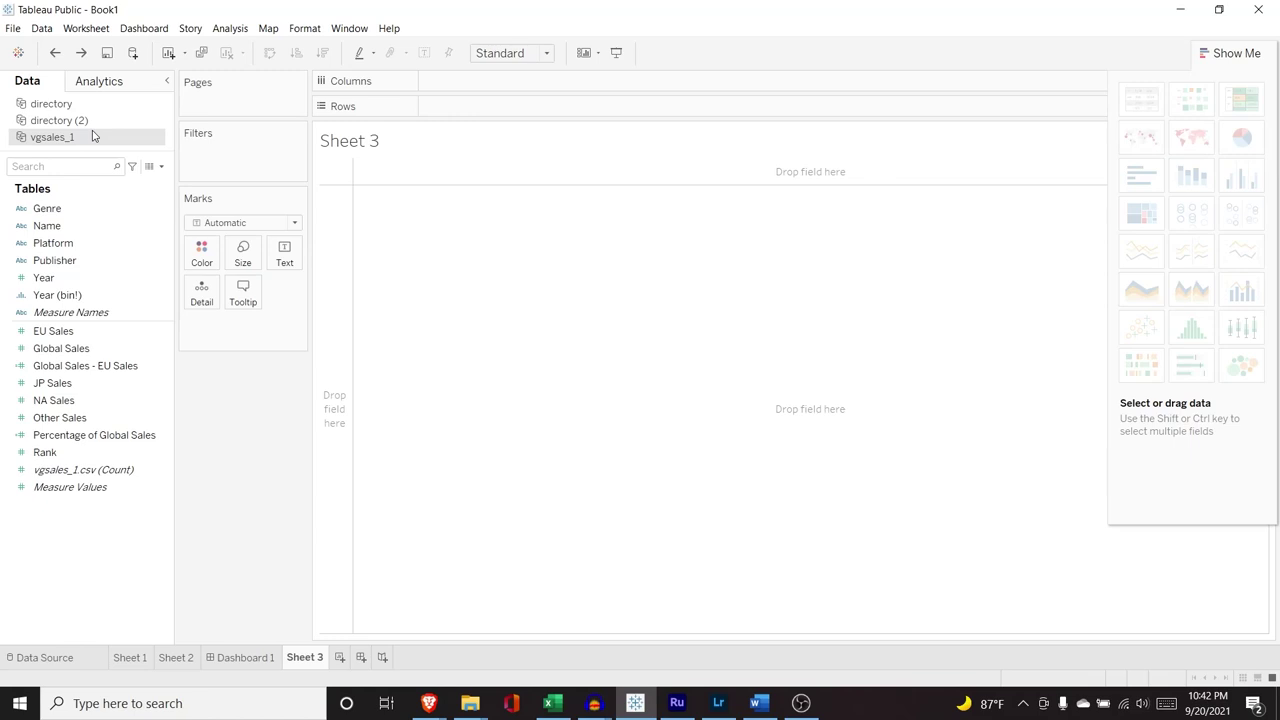
{"action": "left_click_drag", "start_coordinate": [94, 276], "coordinate": [463, 84]}
{"action": "left_click", "coordinate": [97, 331]}
{"action": "left_click_drag", "start_coordinate": [86, 348], "coordinate": [497, 118]}
{"action": "left_click_drag", "start_coordinate": [55, 400], "coordinate": [620, 108]}
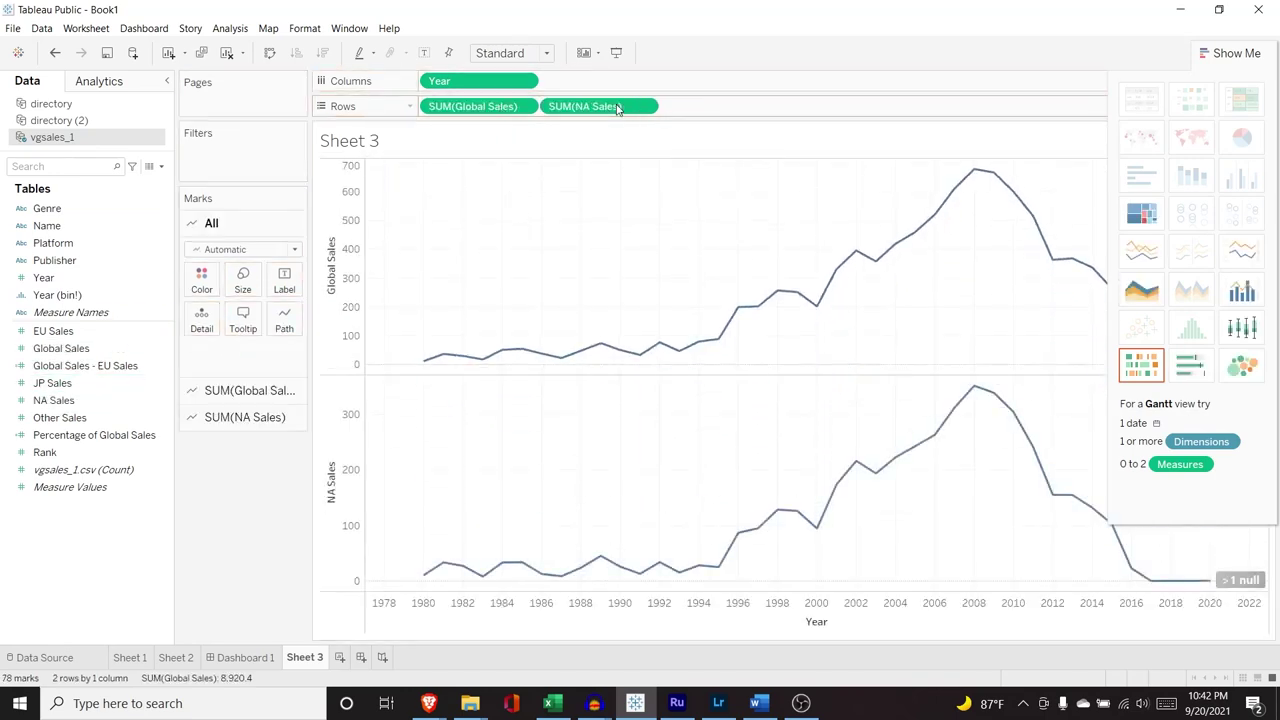
{"action": "left_click", "coordinate": [1241, 291]}
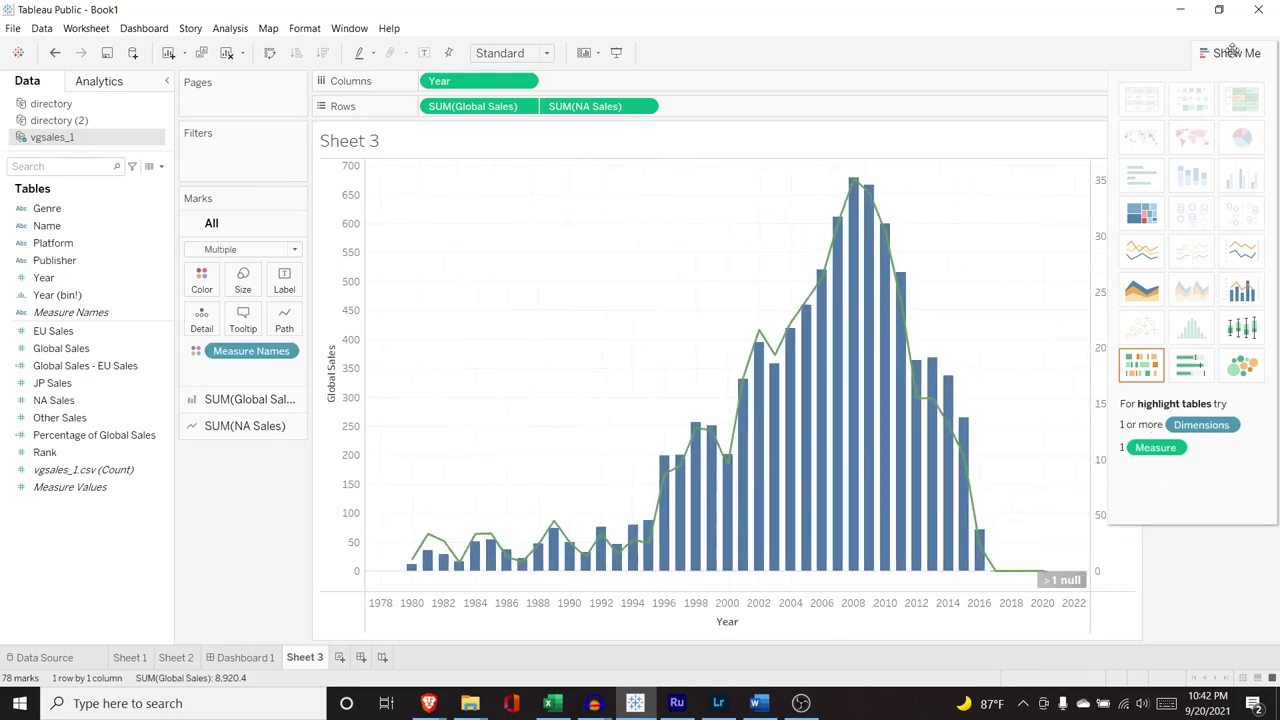
{"action": "left_click", "coordinate": [1233, 55]}
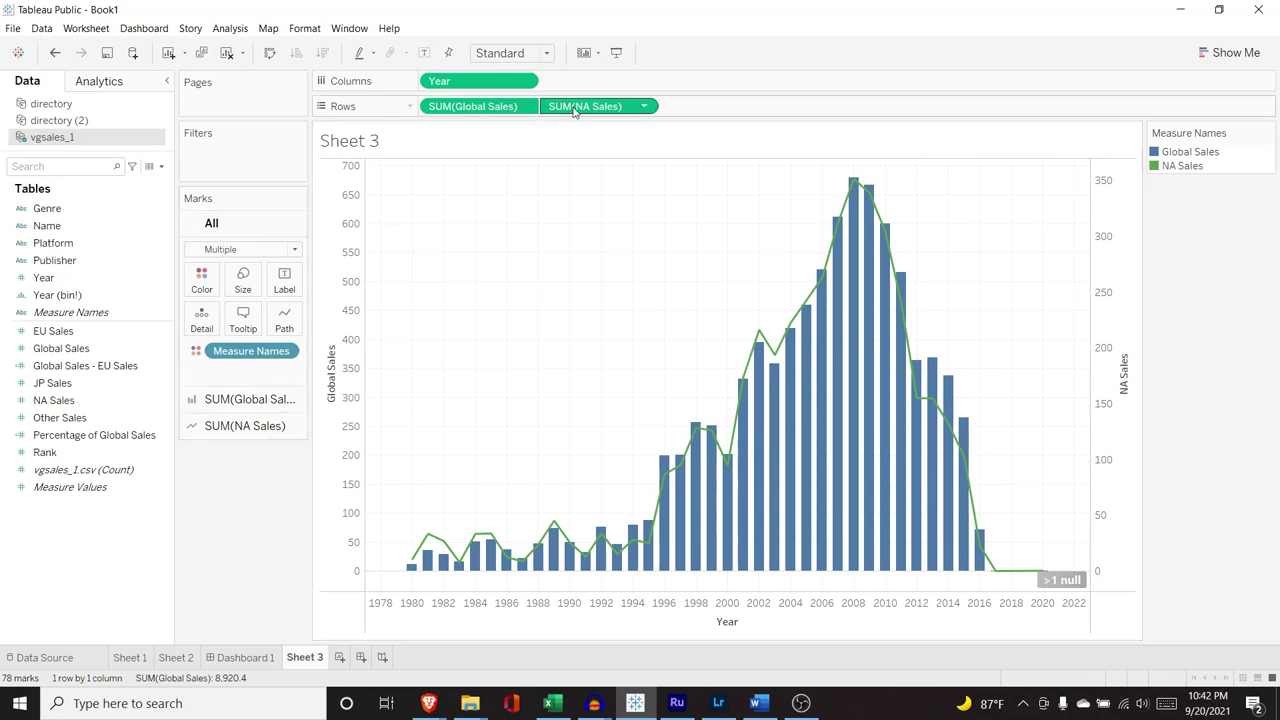
{"action": "left_click_drag", "start_coordinate": [574, 112], "coordinate": [437, 112]}
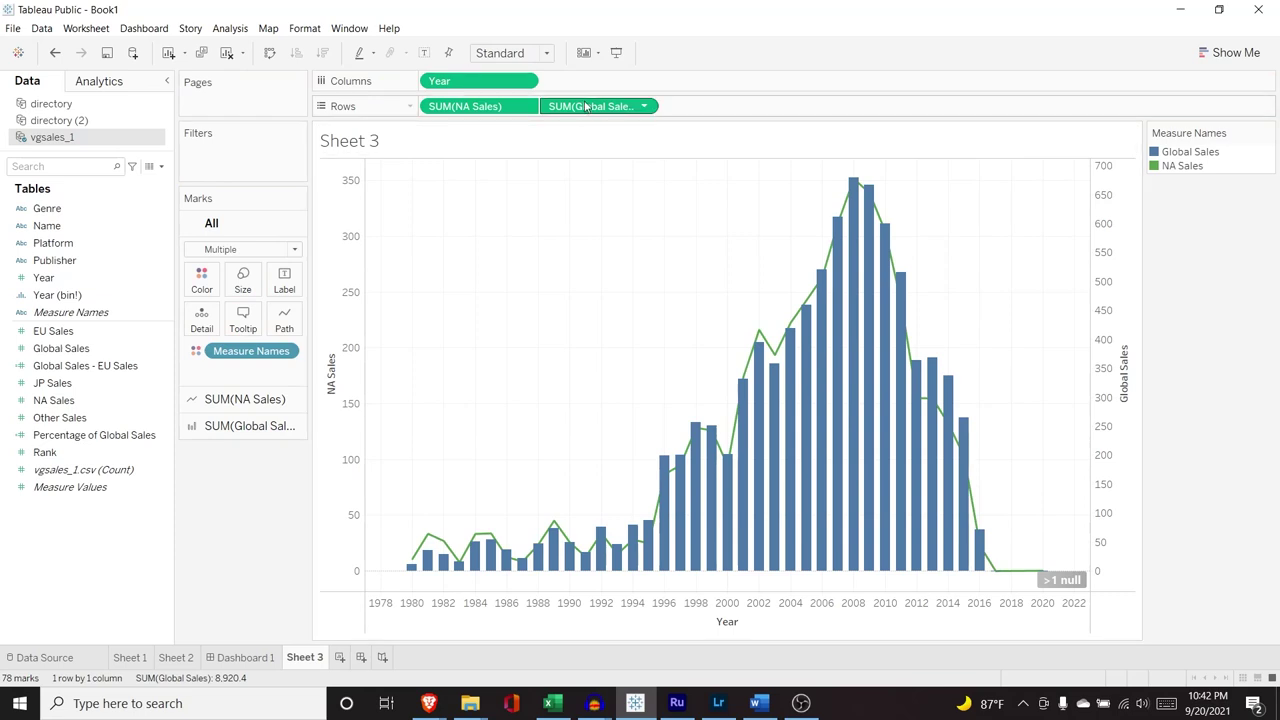
{"action": "left_click_drag", "start_coordinate": [586, 106], "coordinate": [430, 108]}
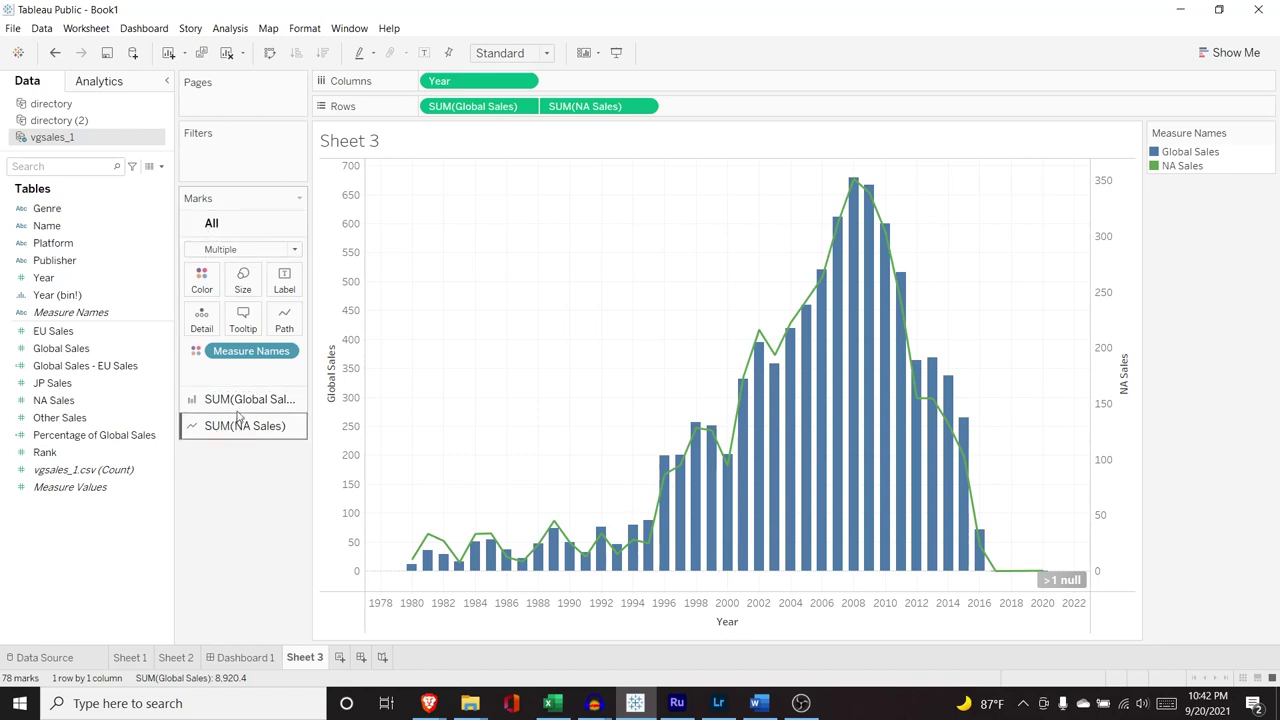
{"action": "left_click", "coordinate": [258, 250]}
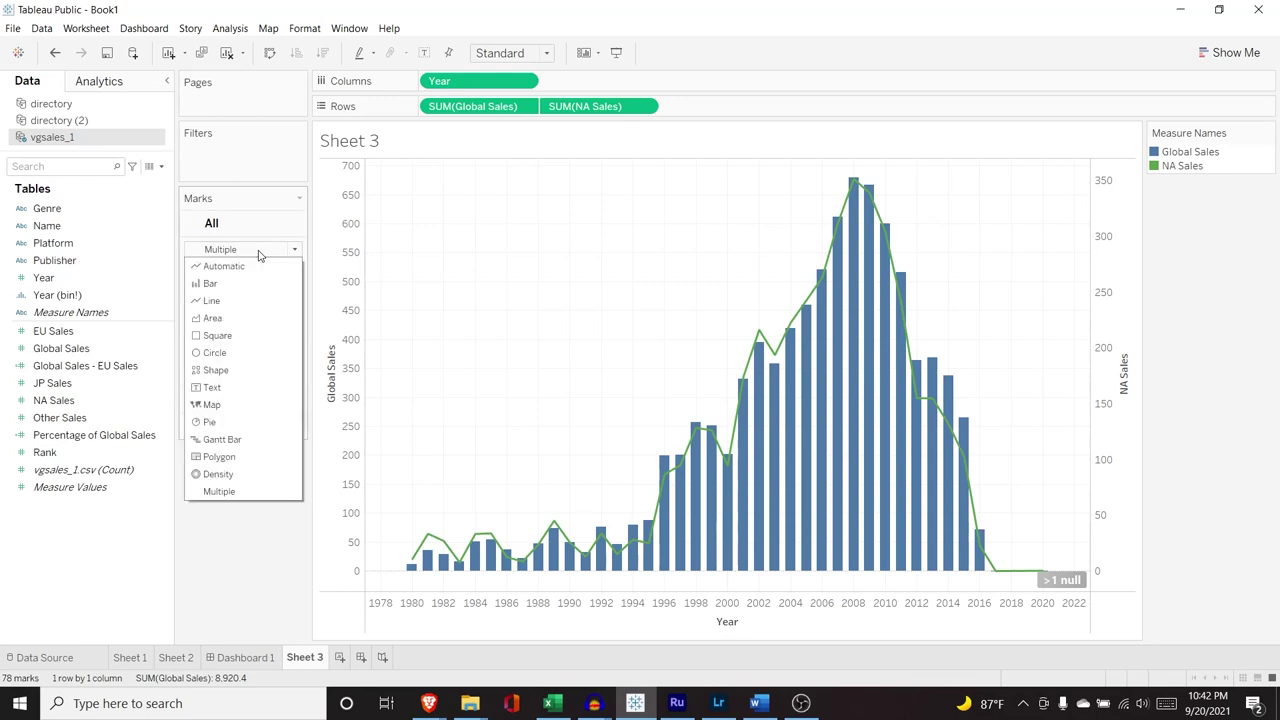
{"action": "left_click", "coordinate": [242, 301]}
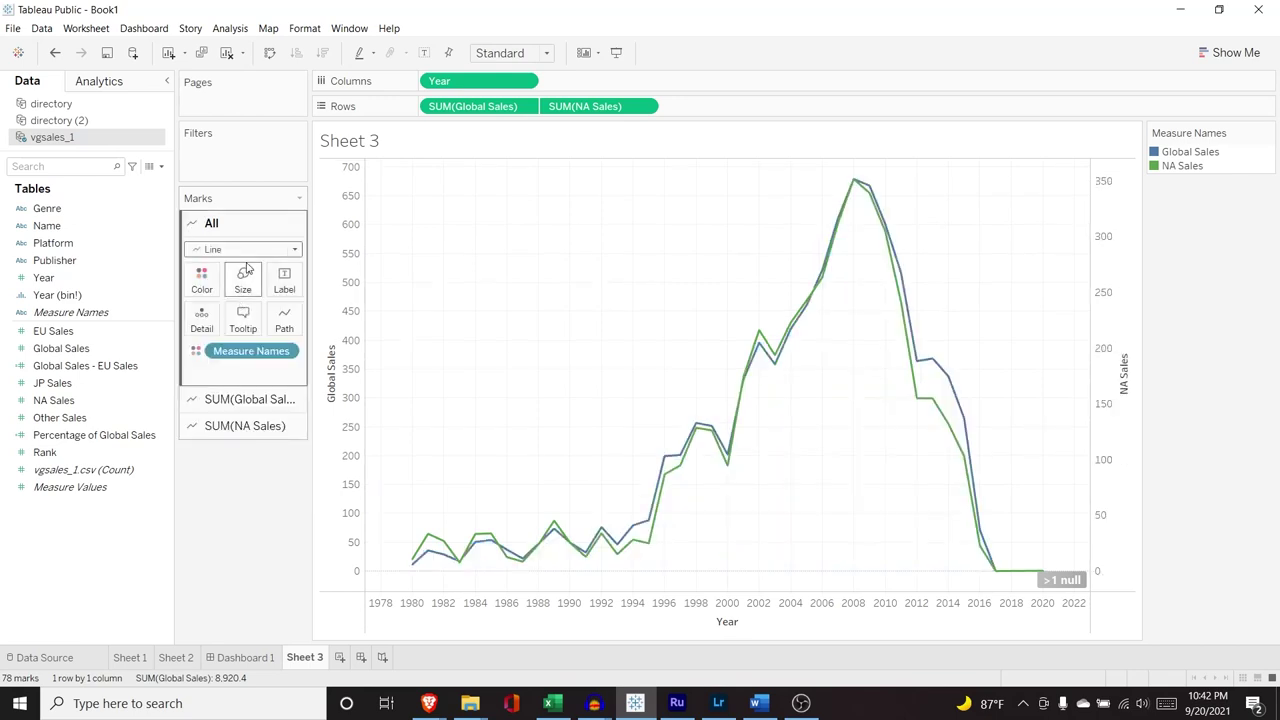
{"action": "key", "text": "ctrl+z"}
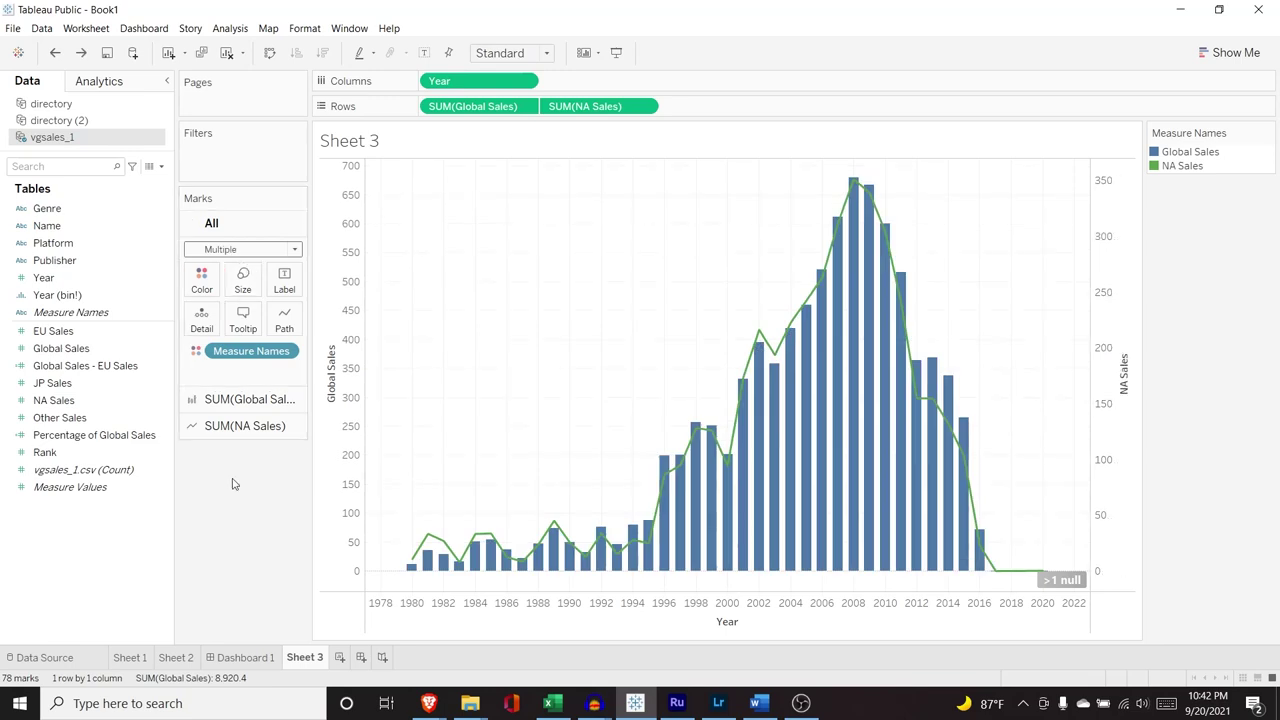
Turn the SUM(NA Sales) line orange by assigning the default palette in Edit Colors
{"action": "left_click", "coordinate": [255, 428]}
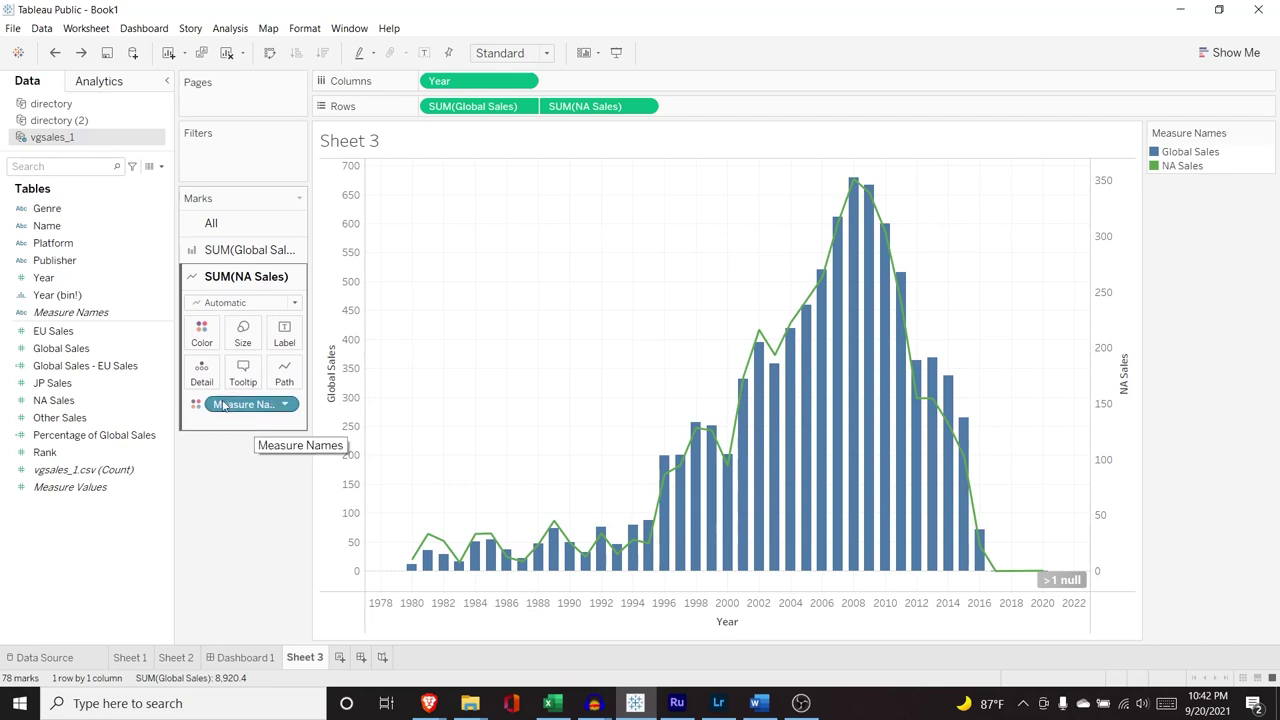
{"action": "left_click", "coordinate": [203, 334]}
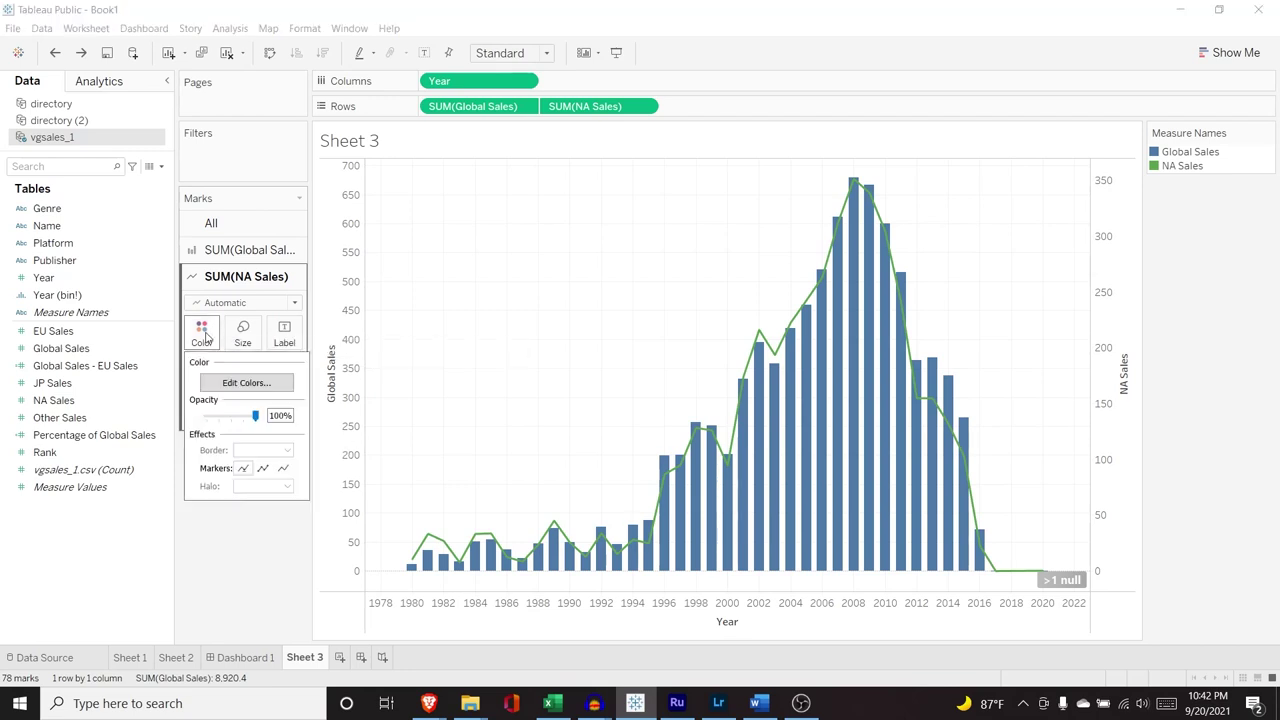
{"action": "left_click", "coordinate": [244, 386]}
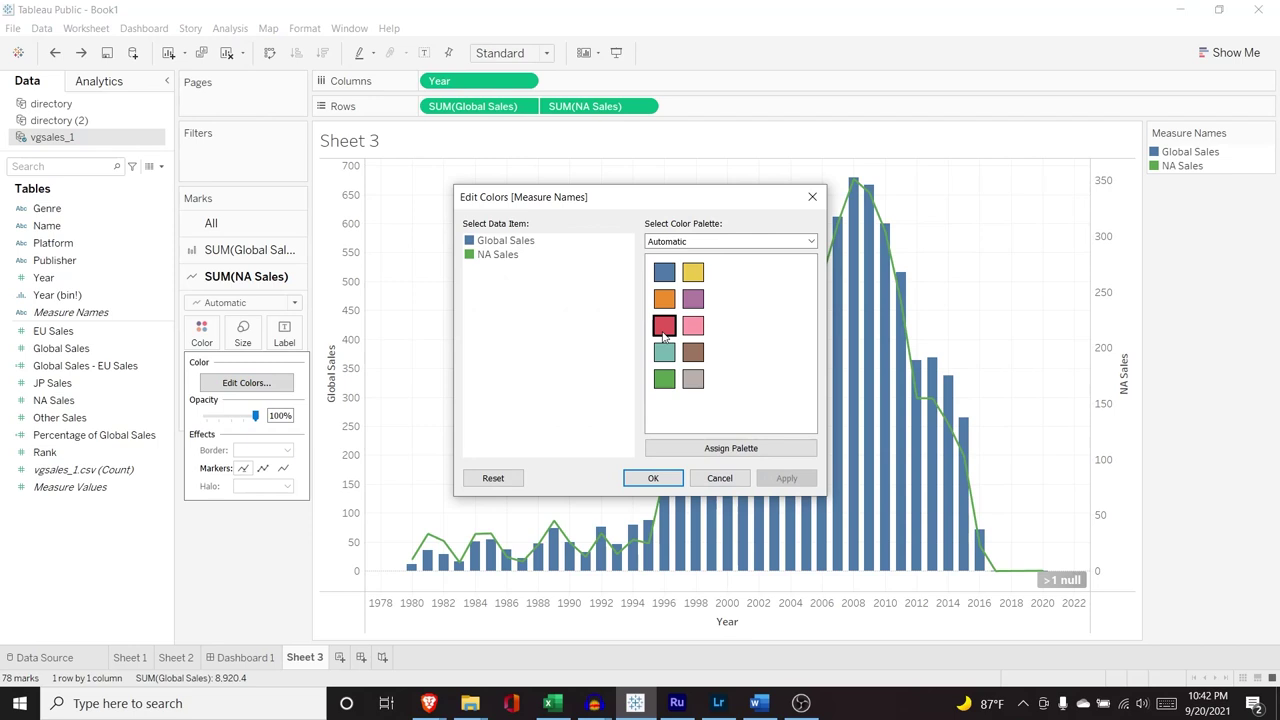
{"action": "left_click", "coordinate": [733, 452]}
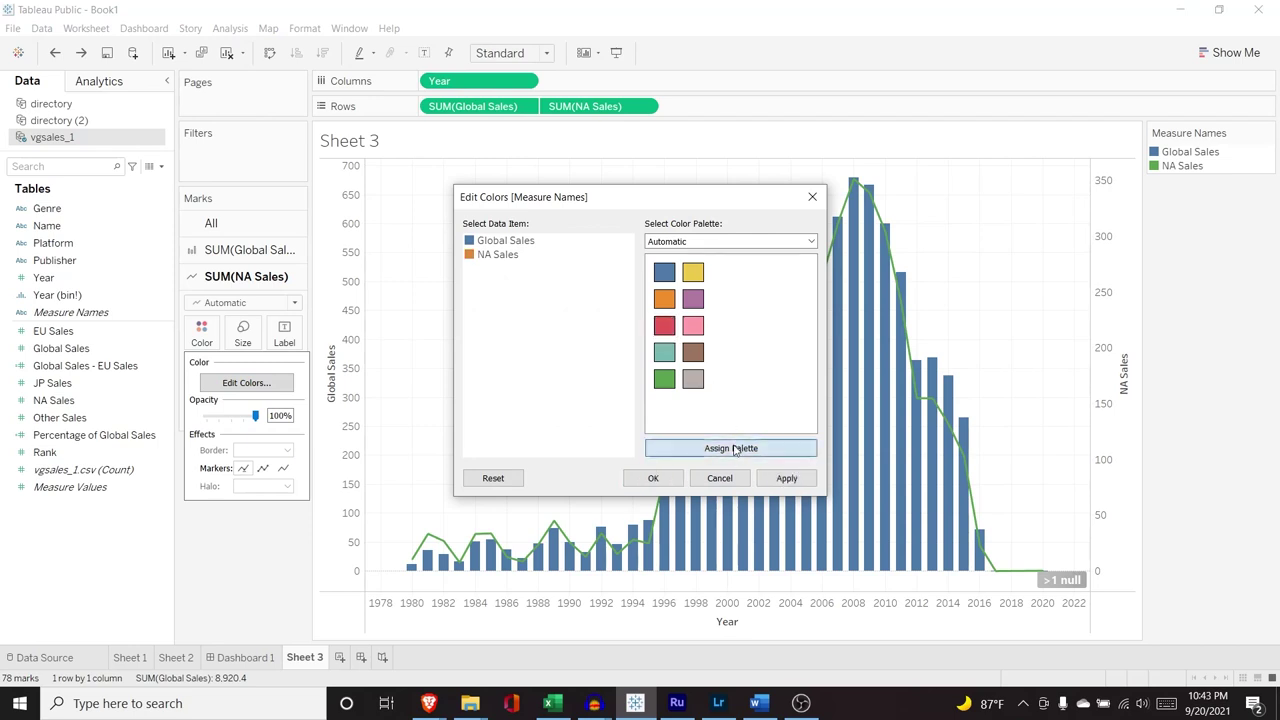
{"action": "left_click", "coordinate": [787, 478]}
{"action": "left_click", "coordinate": [653, 478]}
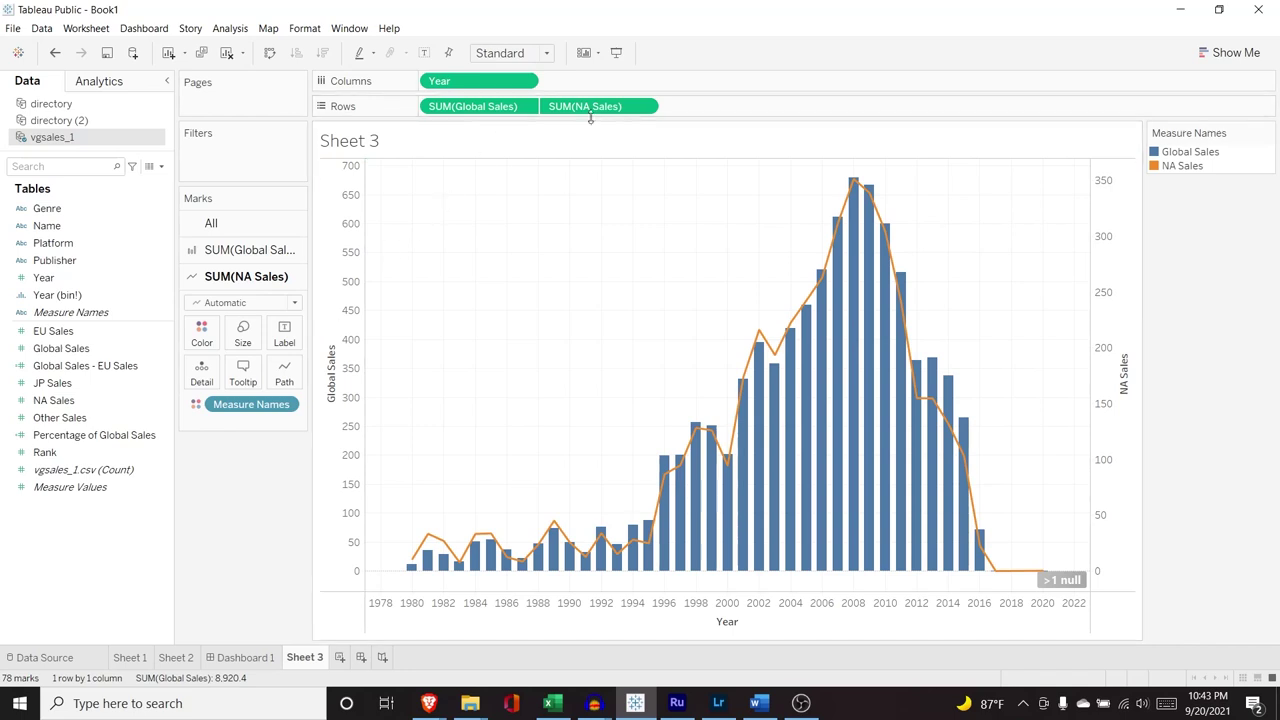
Try NA Sales as Bar and Square marks, revert it to Line, then add Sheet 4
{"action": "mouse_move", "coordinate": [613, 550]}
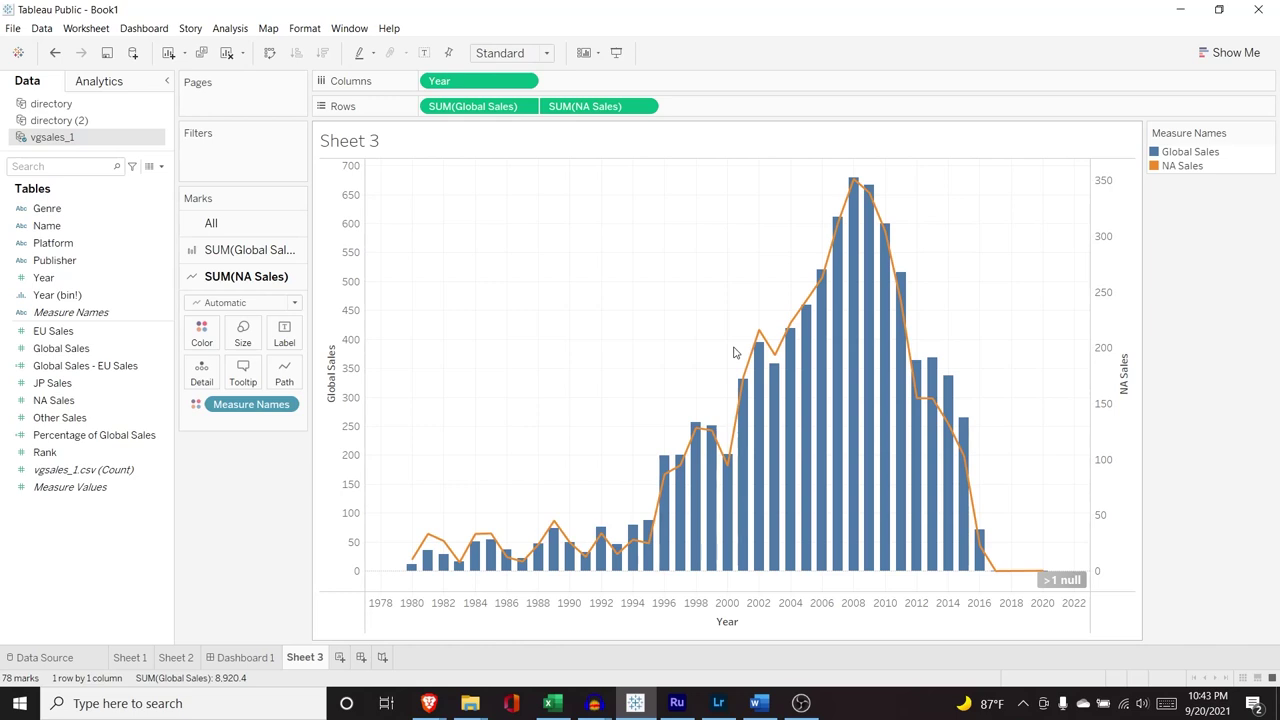
{"action": "left_click", "coordinate": [256, 302]}
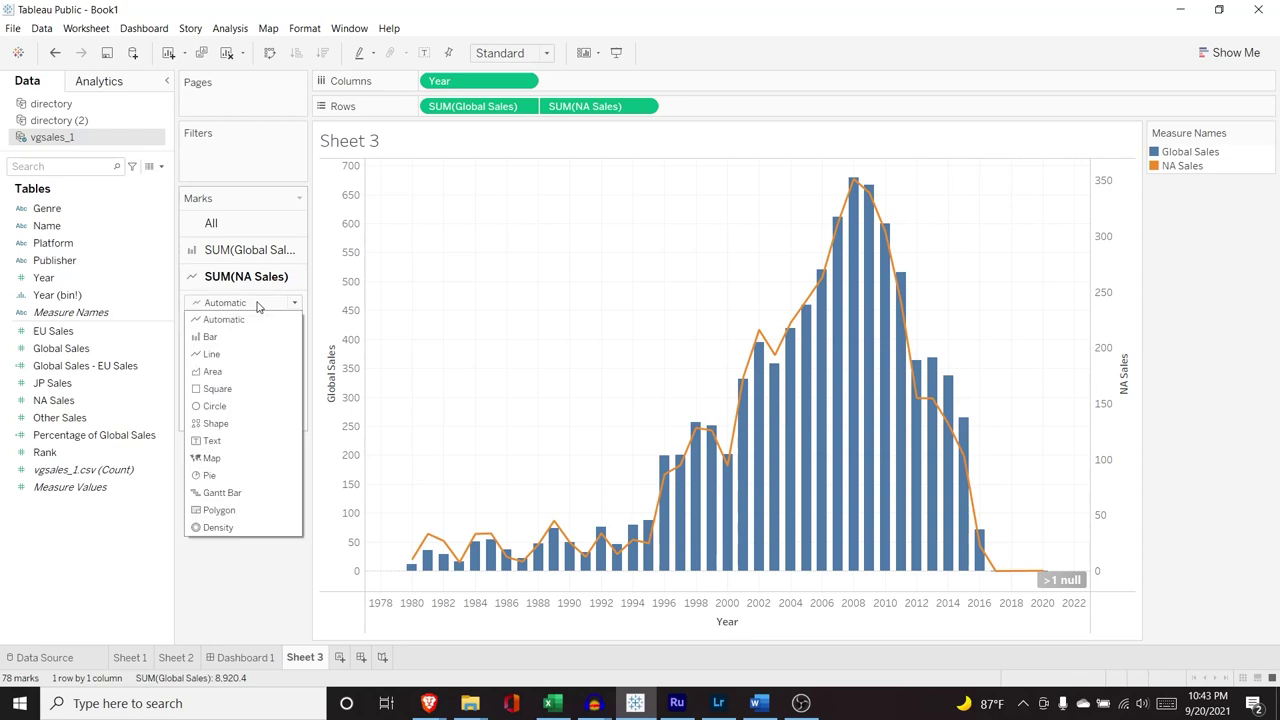
{"action": "left_click", "coordinate": [240, 337]}
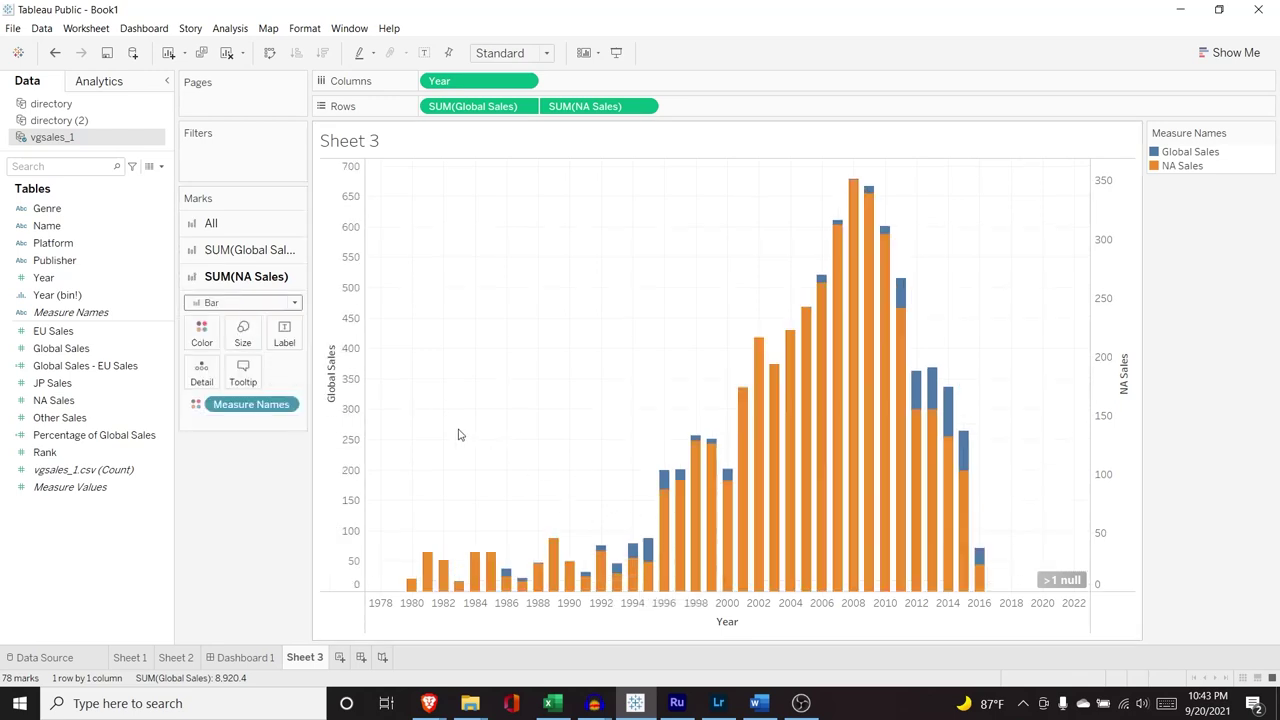
{"action": "left_click", "coordinate": [257, 303]}
{"action": "left_click", "coordinate": [240, 388]}
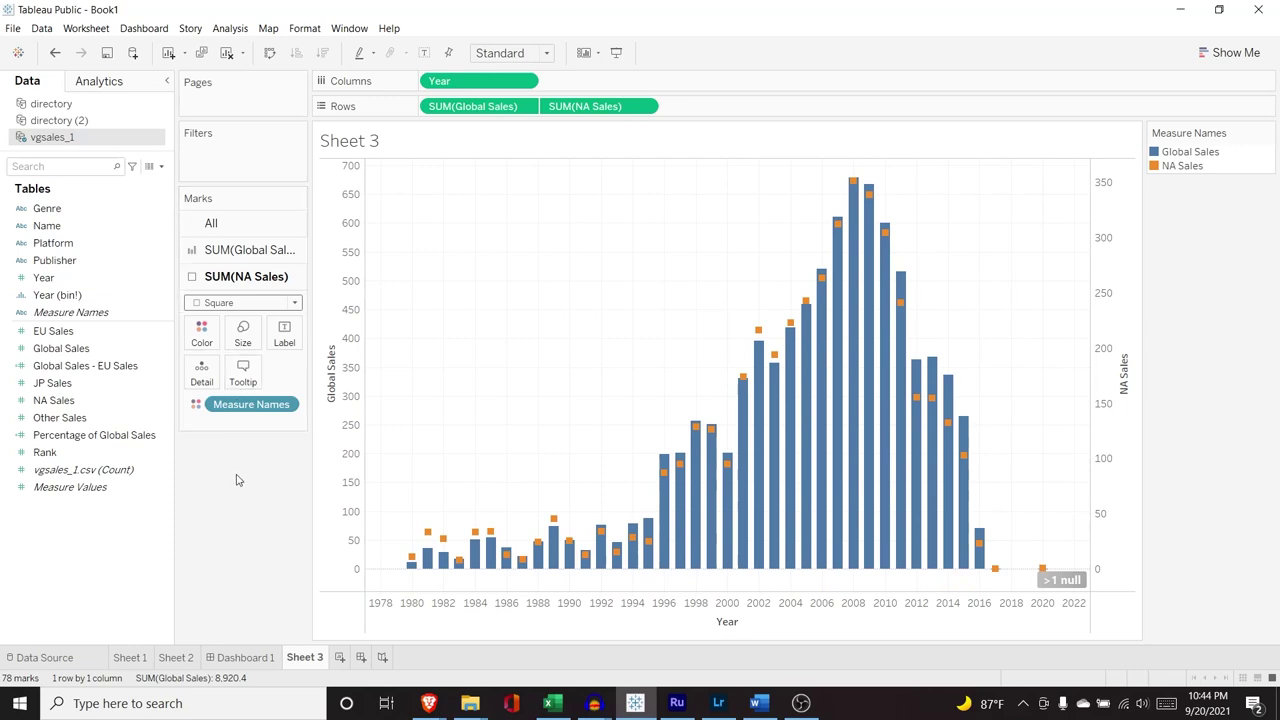
{"action": "left_click", "coordinate": [243, 303]}
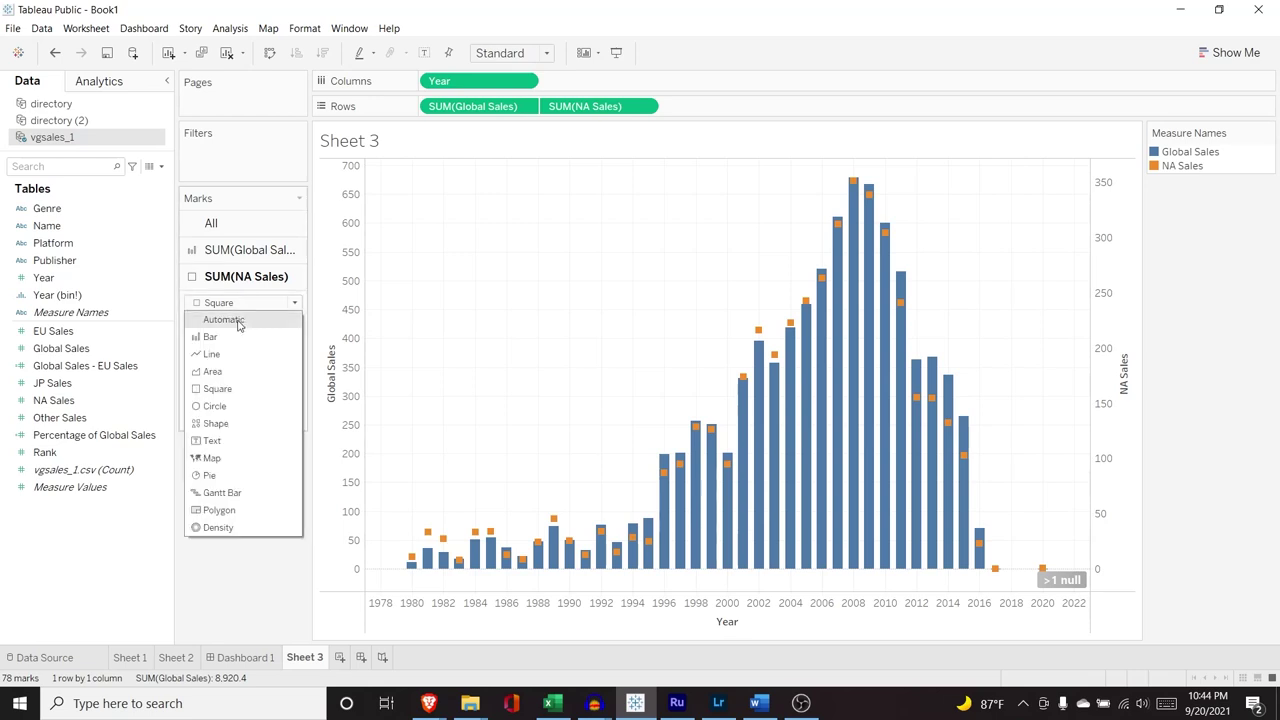
{"action": "left_click", "coordinate": [213, 354]}
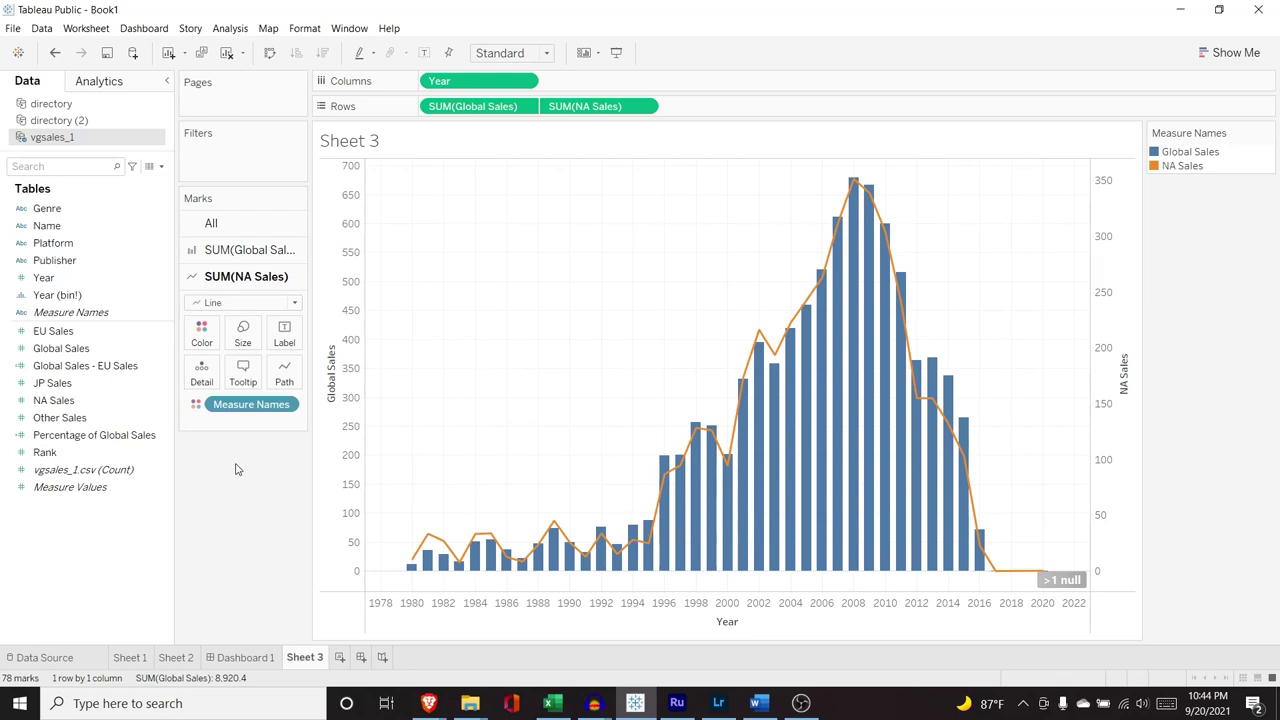
{"action": "left_click", "coordinate": [339, 657]}
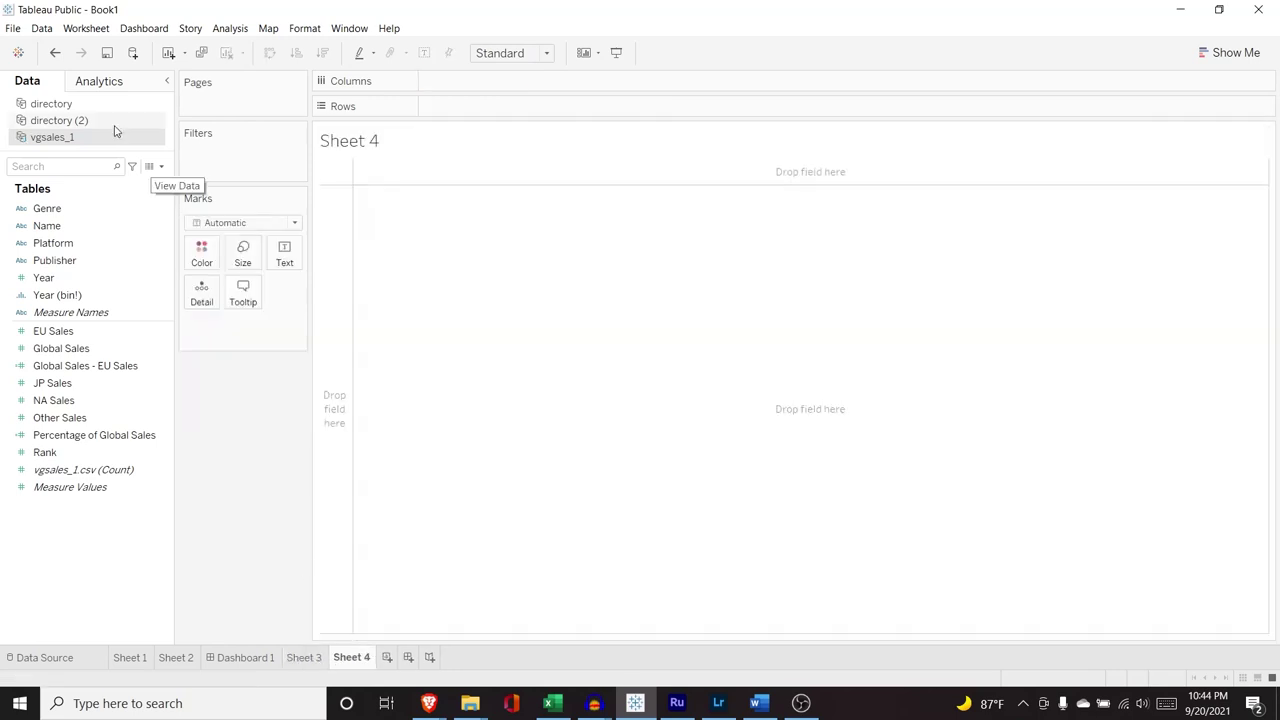
From directory (2), put Longitude (generated) on Columns and Latitude (generated) on Rows
{"action": "left_click", "coordinate": [60, 120]}
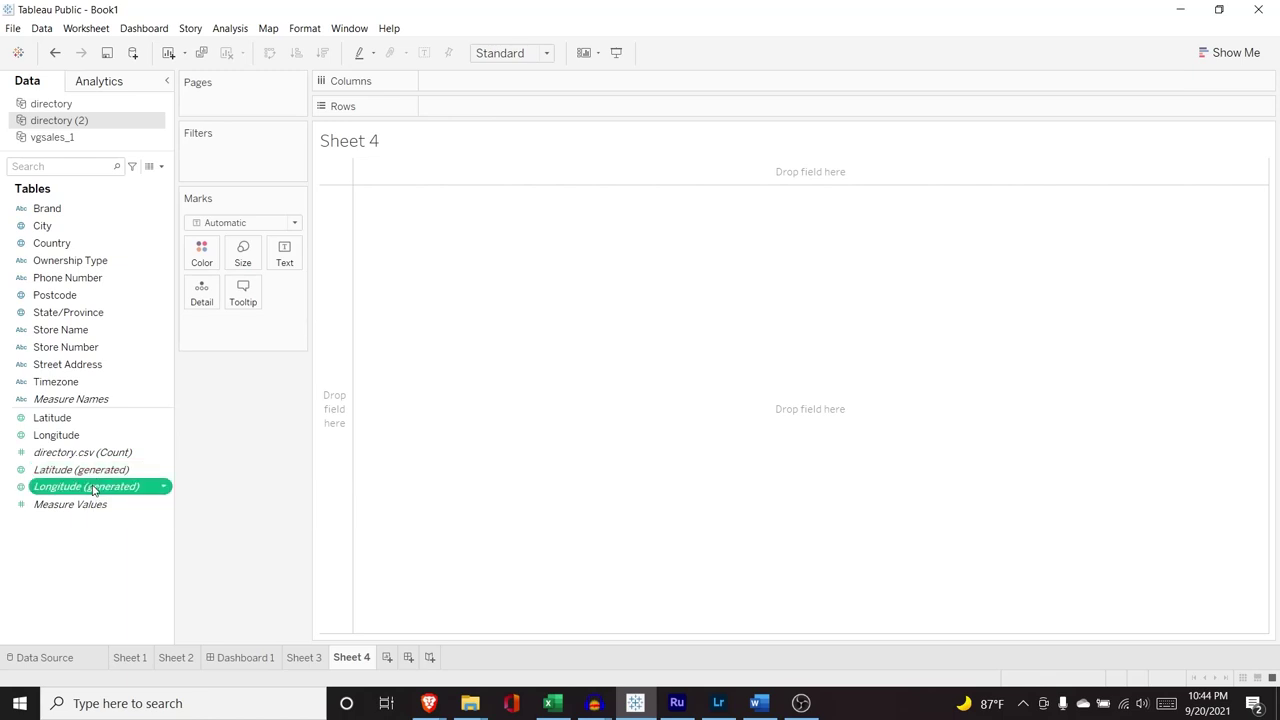
{"action": "left_click_drag", "start_coordinate": [91, 488], "coordinate": [503, 83]}
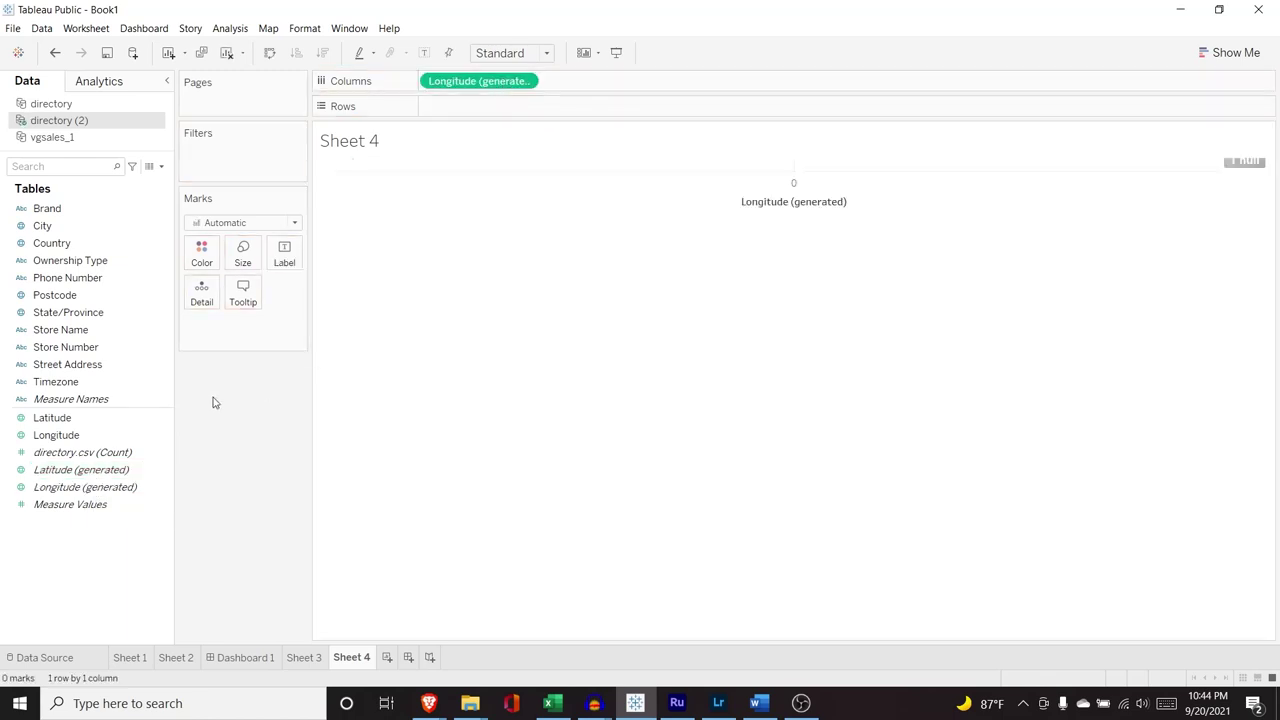
{"action": "left_click_drag", "start_coordinate": [110, 475], "coordinate": [566, 108]}
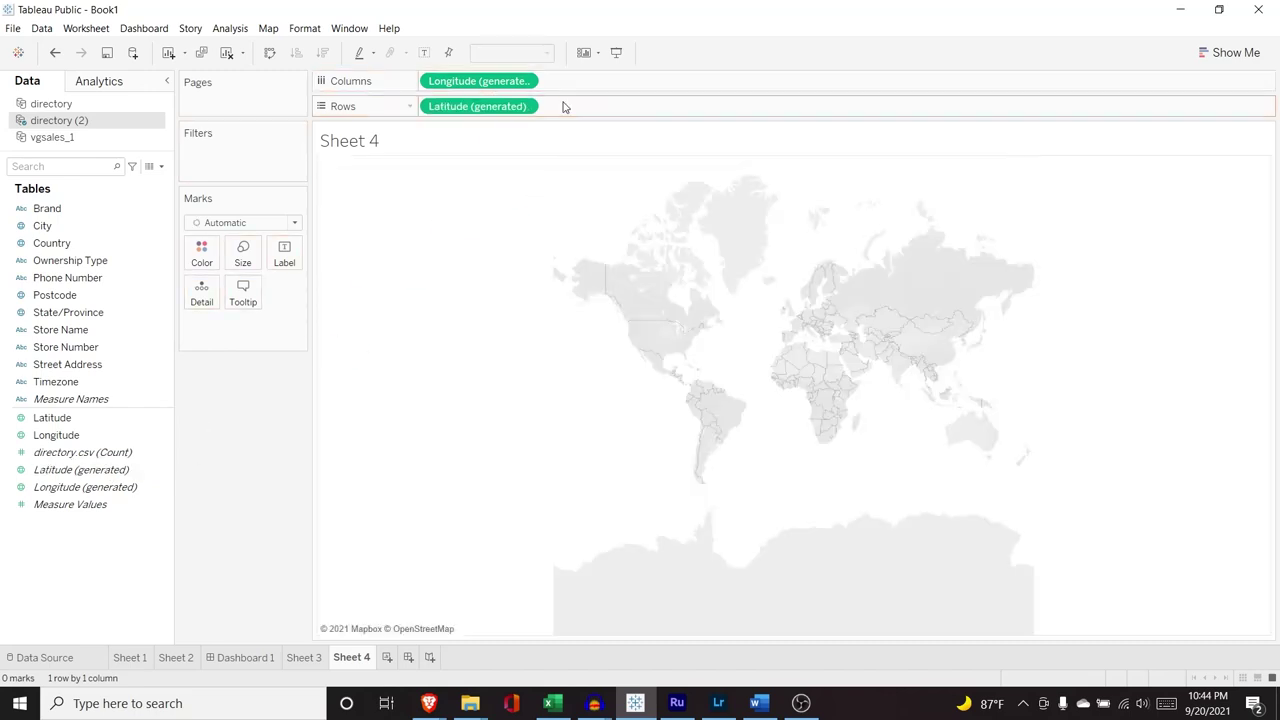
{"action": "left_click", "coordinate": [1236, 51]}
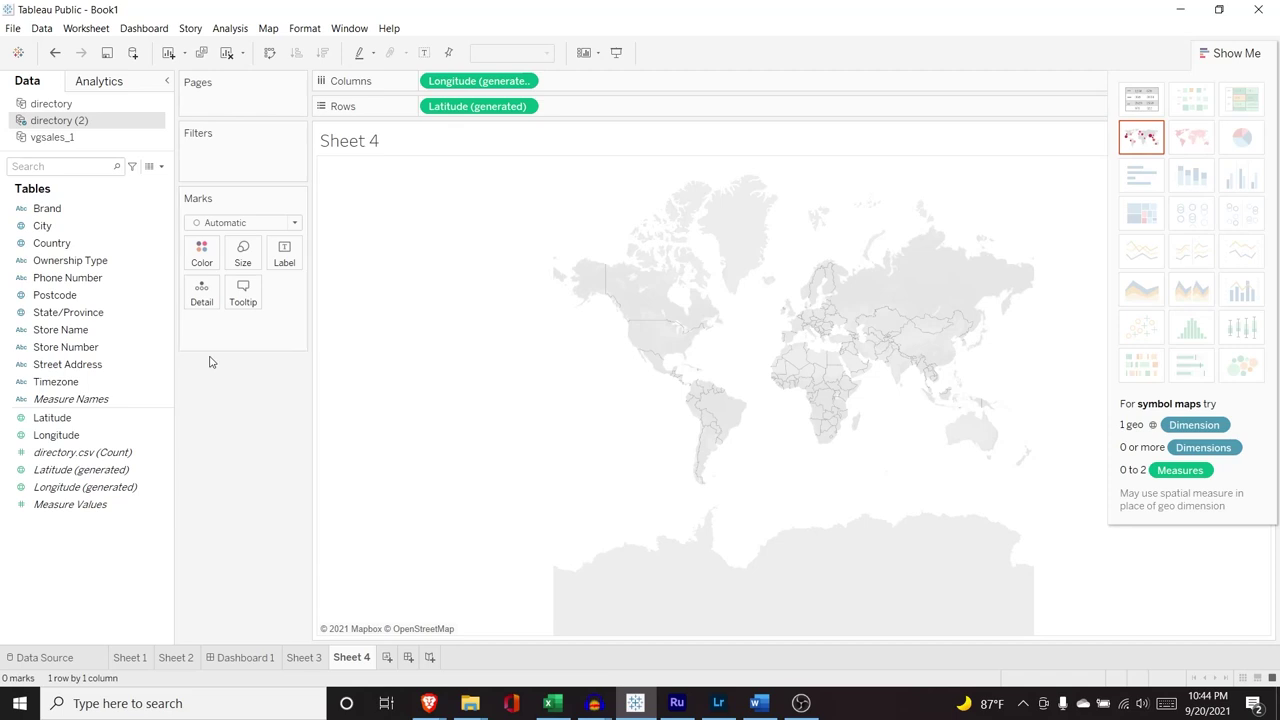
Drop Postcode on Detail and pan the map toward the United States
{"action": "left_click_drag", "start_coordinate": [82, 295], "coordinate": [240, 334]}
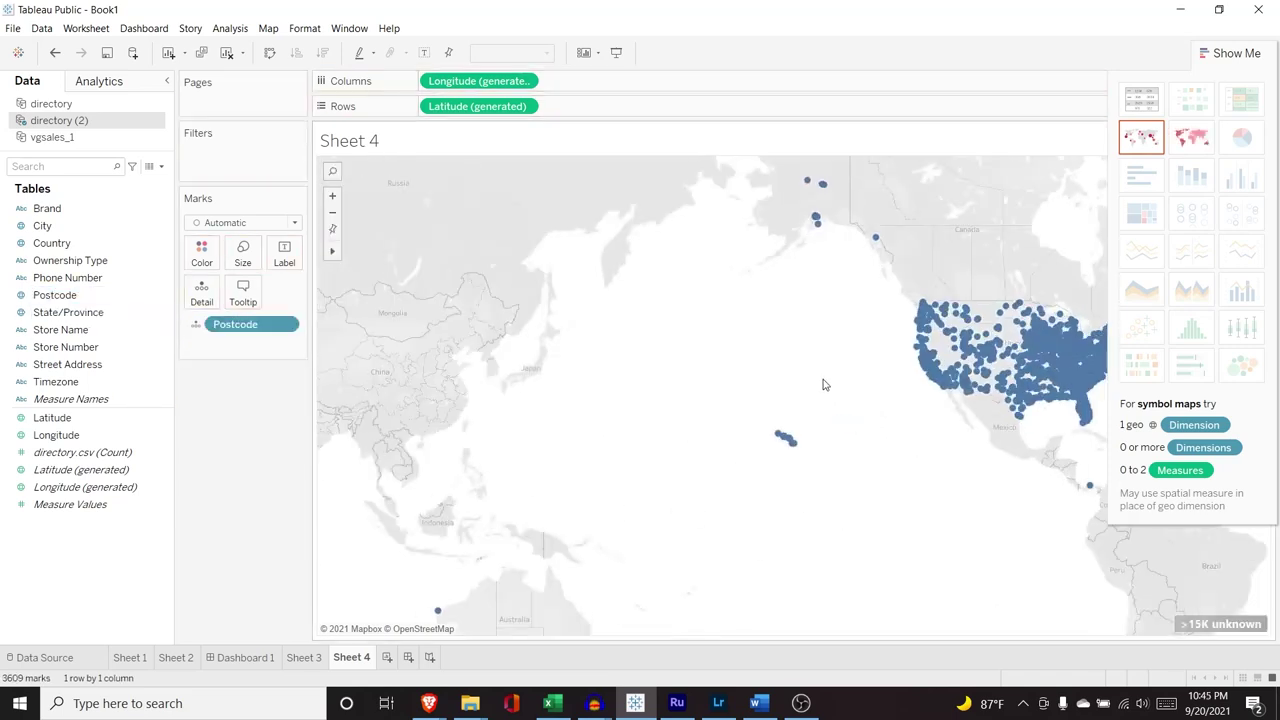
{"action": "mouse_move", "coordinate": [333, 253]}
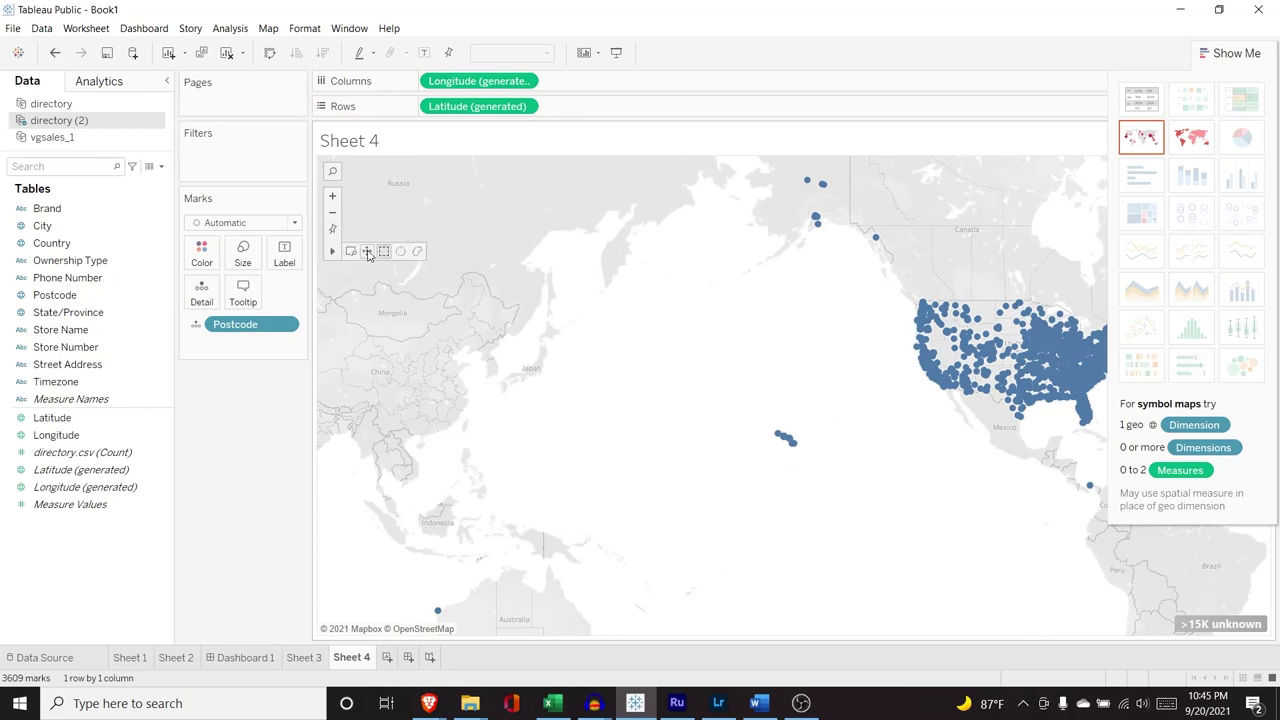
{"action": "left_click", "coordinate": [368, 253]}
{"action": "left_click_drag", "start_coordinate": [712, 370], "coordinate": [473, 362]}
{"action": "mouse_move", "coordinate": [580, 357]}
{"action": "left_mouse_down"}
{"action": "mouse_move", "coordinate": [461, 392]}
{"action": "mouse_move", "coordinate": [483, 346]}
{"action": "left_mouse_up"}
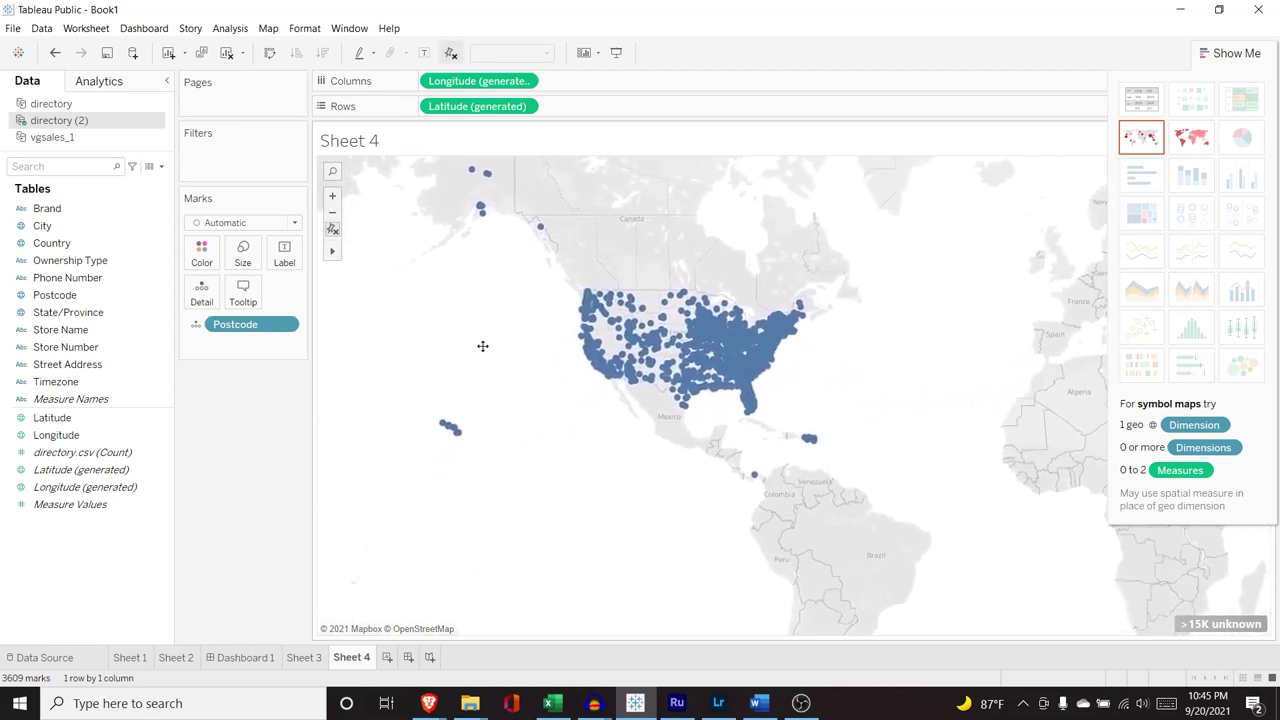
{"action": "left_click", "coordinate": [1241, 53]}
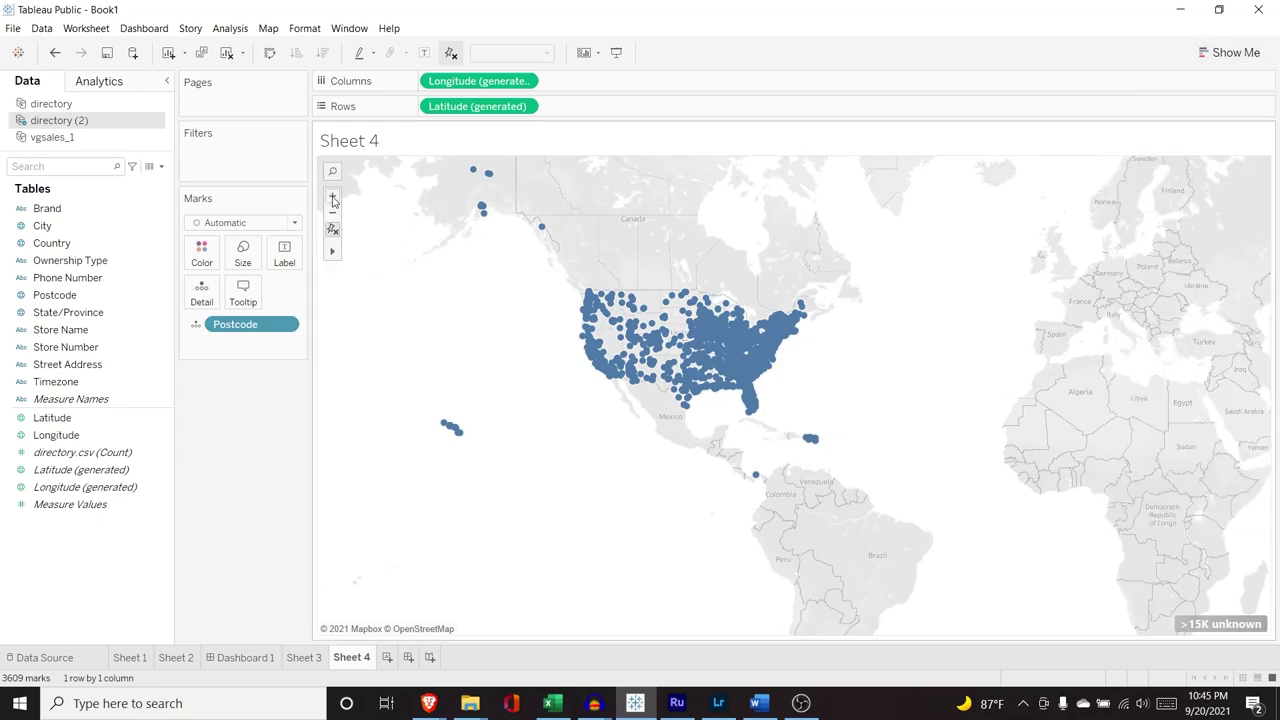
Zoom and pan the map to centre North America
{"action": "left_click", "coordinate": [333, 197]}
{"action": "left_click", "coordinate": [333, 197]}
{"action": "left_click_drag", "start_coordinate": [428, 364], "coordinate": [808, 464]}
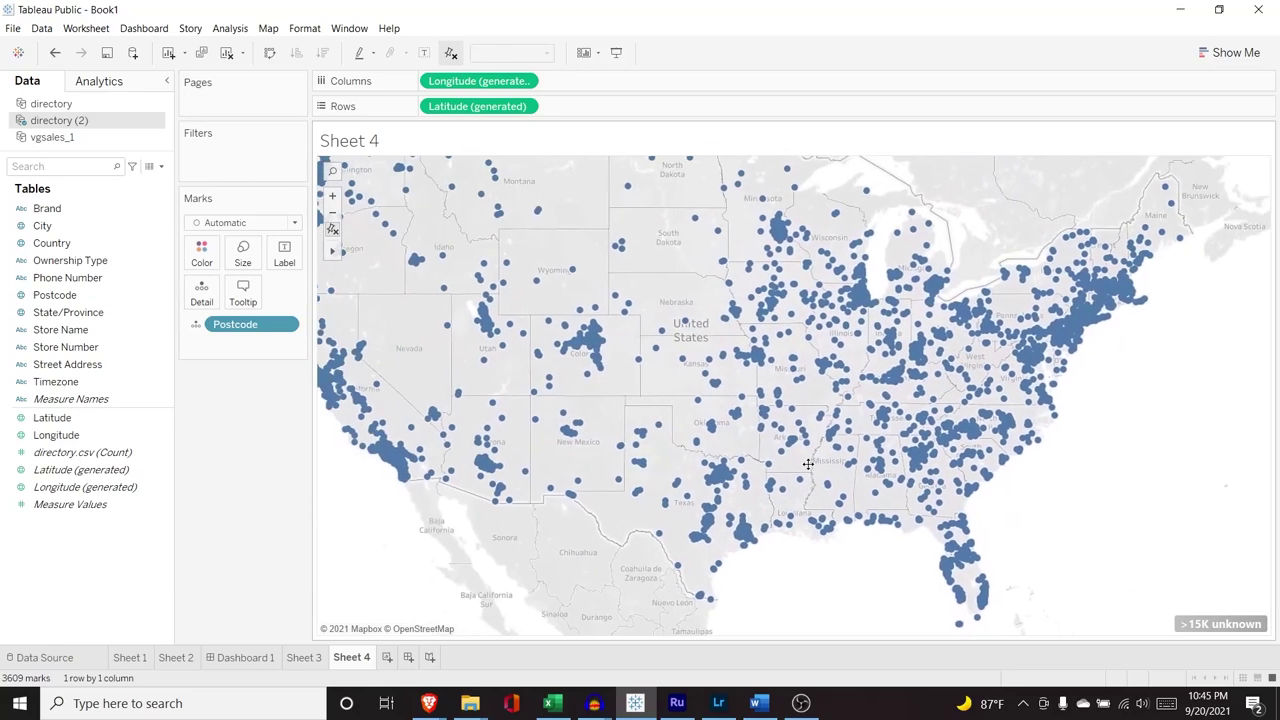
{"action": "left_click", "coordinate": [333, 213]}
{"action": "left_click_drag", "start_coordinate": [645, 362], "coordinate": [579, 340]}
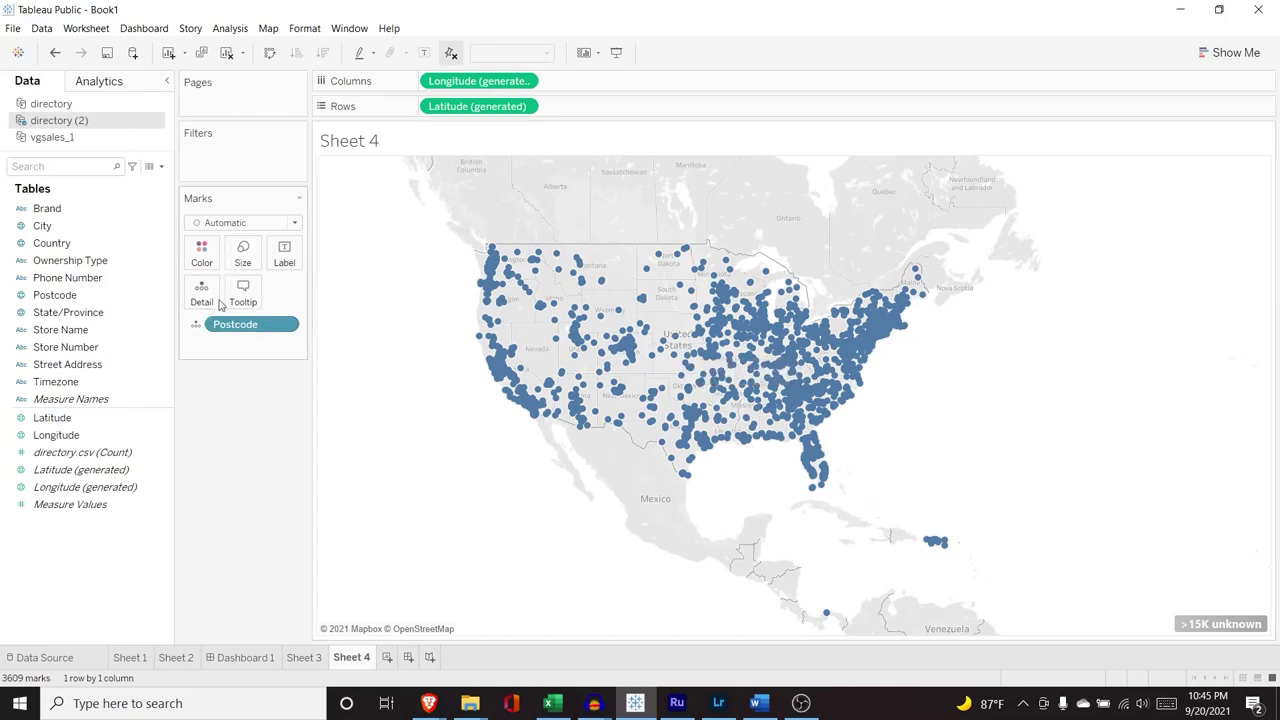
Try Postcode on Color, then Size, and shrink the map dots to a small size
{"action": "left_click", "coordinate": [197, 325]}
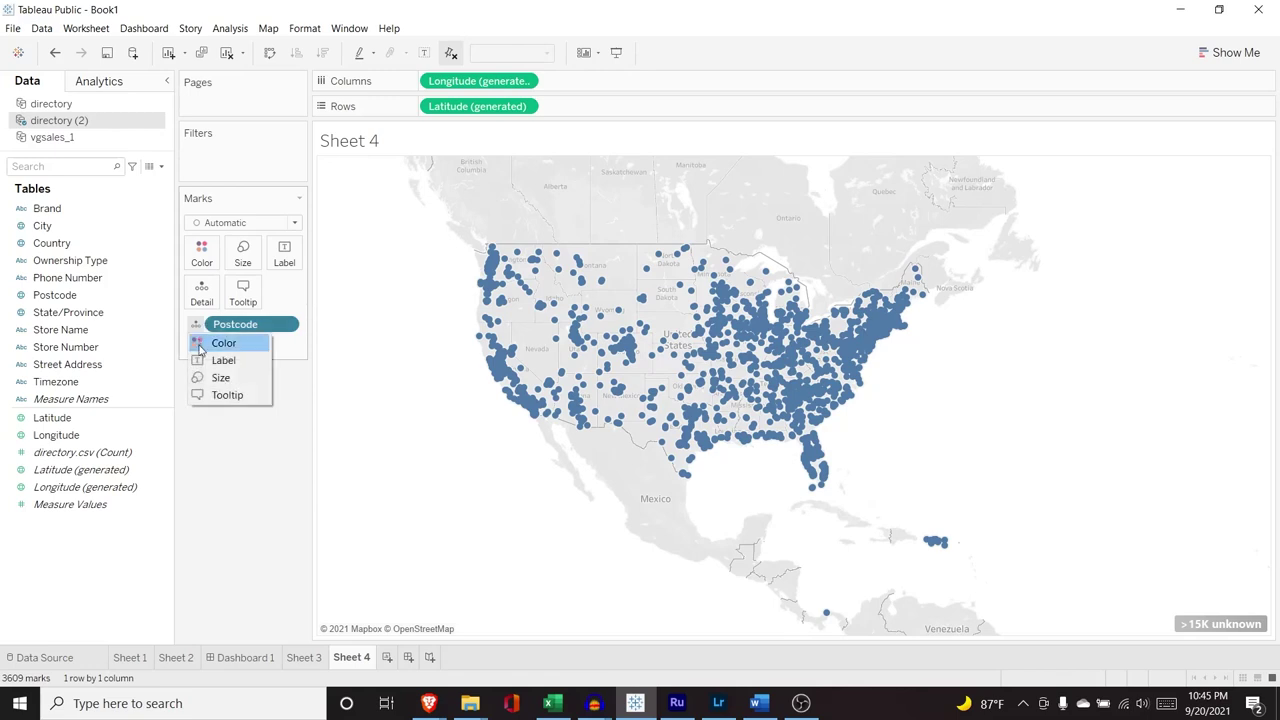
{"action": "left_click", "coordinate": [222, 343]}
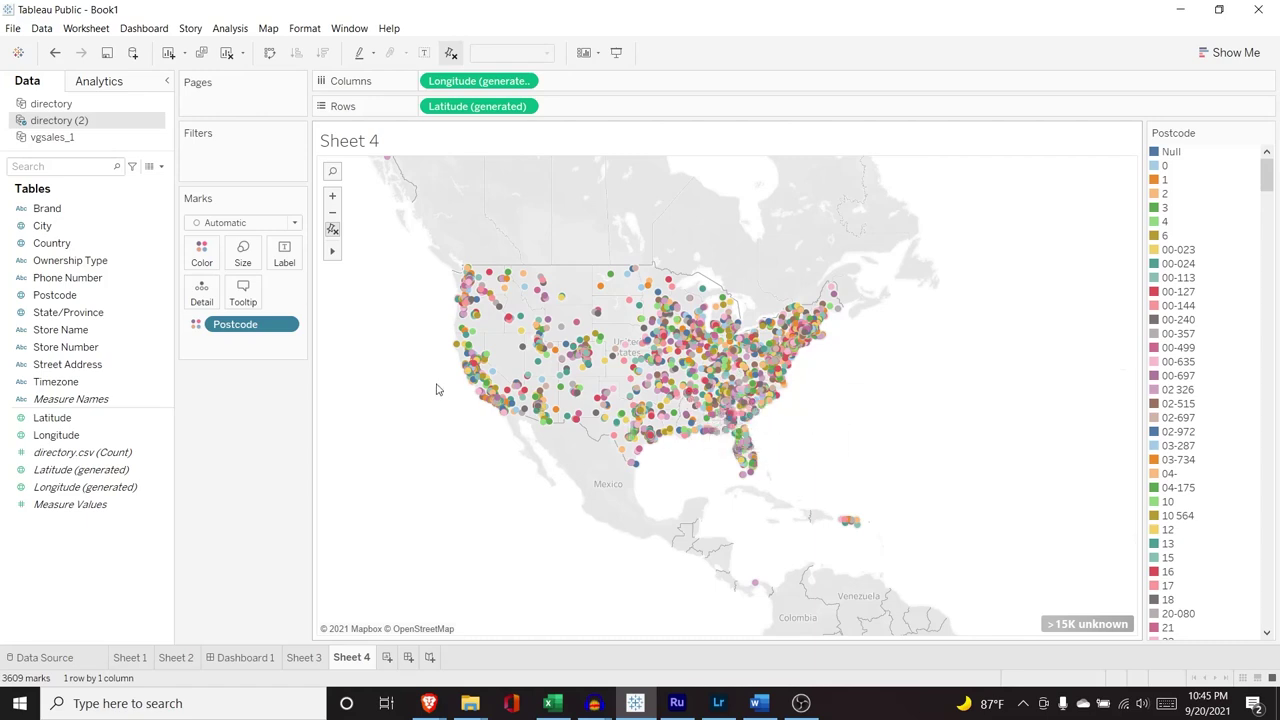
{"action": "left_click", "coordinate": [196, 326]}
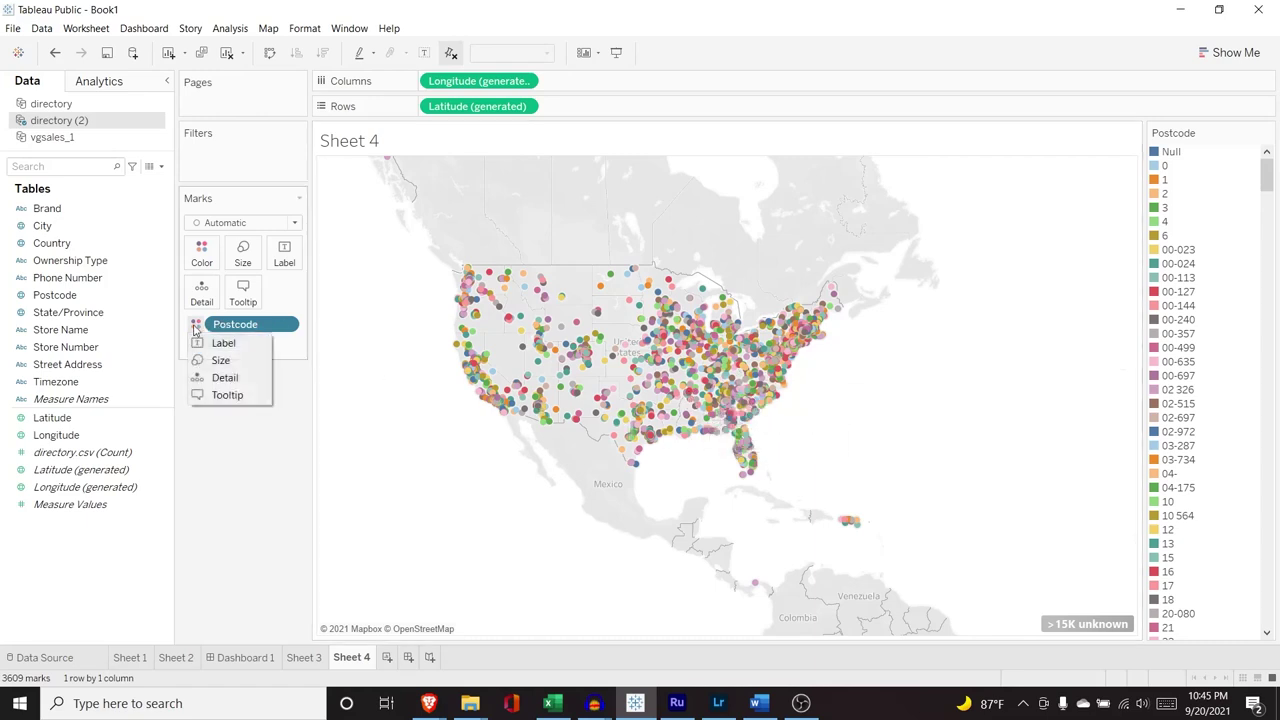
{"action": "left_click", "coordinate": [220, 360]}
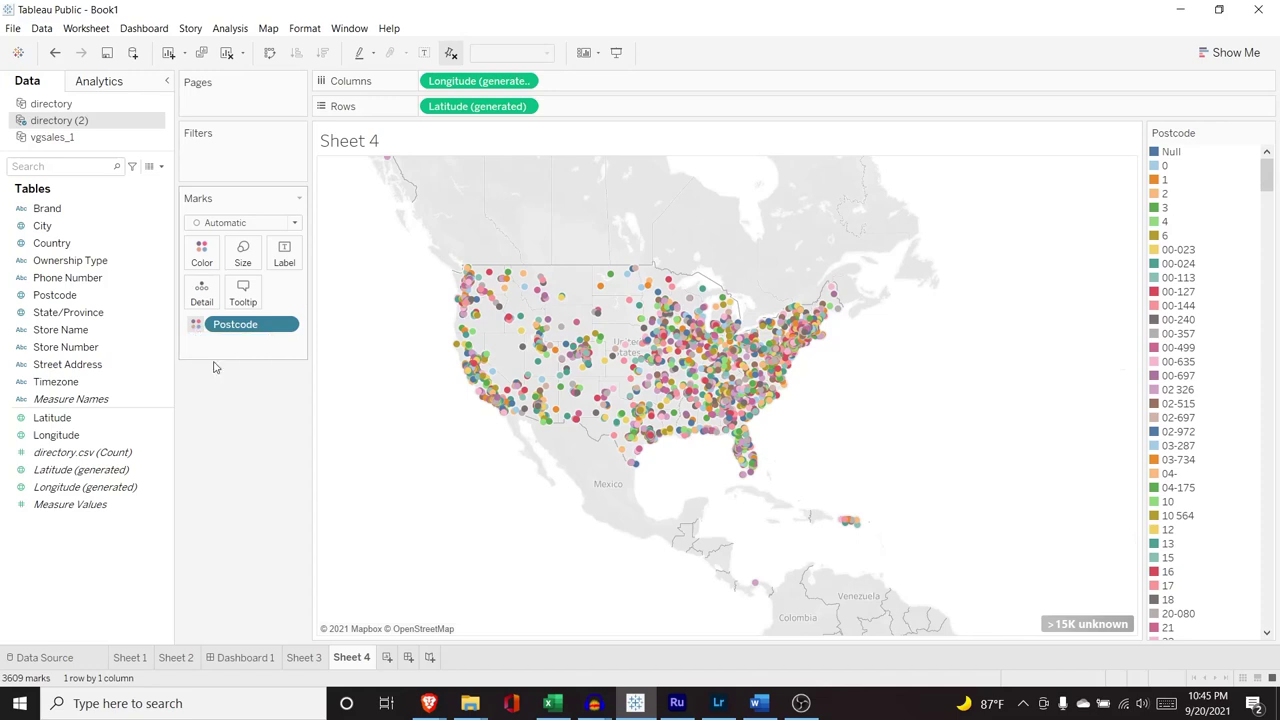
{"action": "left_click", "coordinate": [246, 256]}
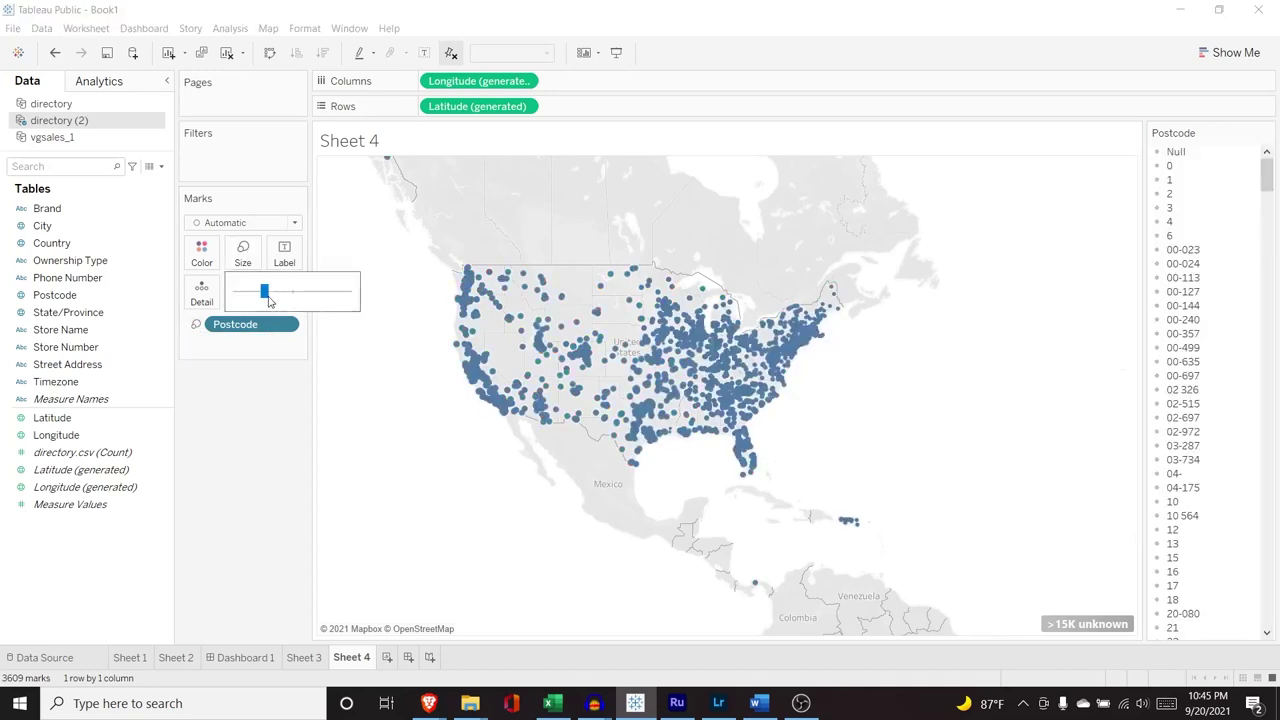
{"action": "left_click_drag", "start_coordinate": [265, 291], "coordinate": [236, 291]}
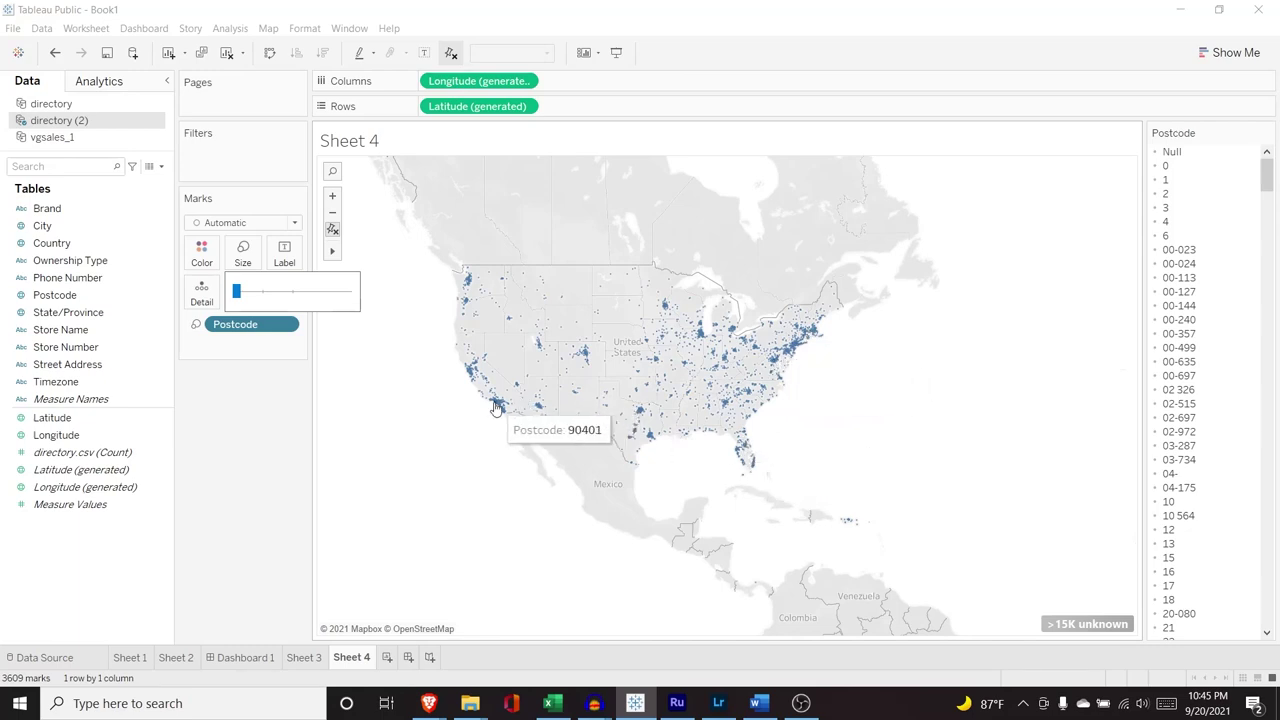
{"action": "left_click", "coordinate": [247, 394]}
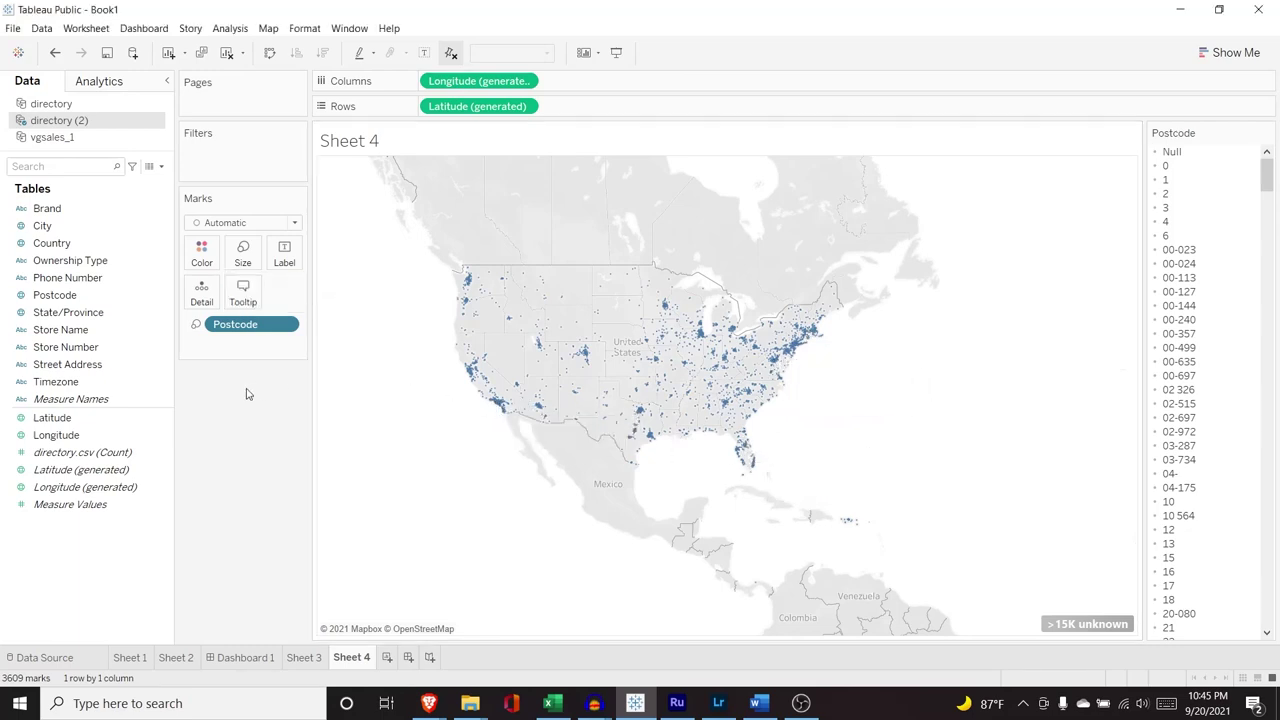
{"action": "left_click", "coordinate": [242, 258]}
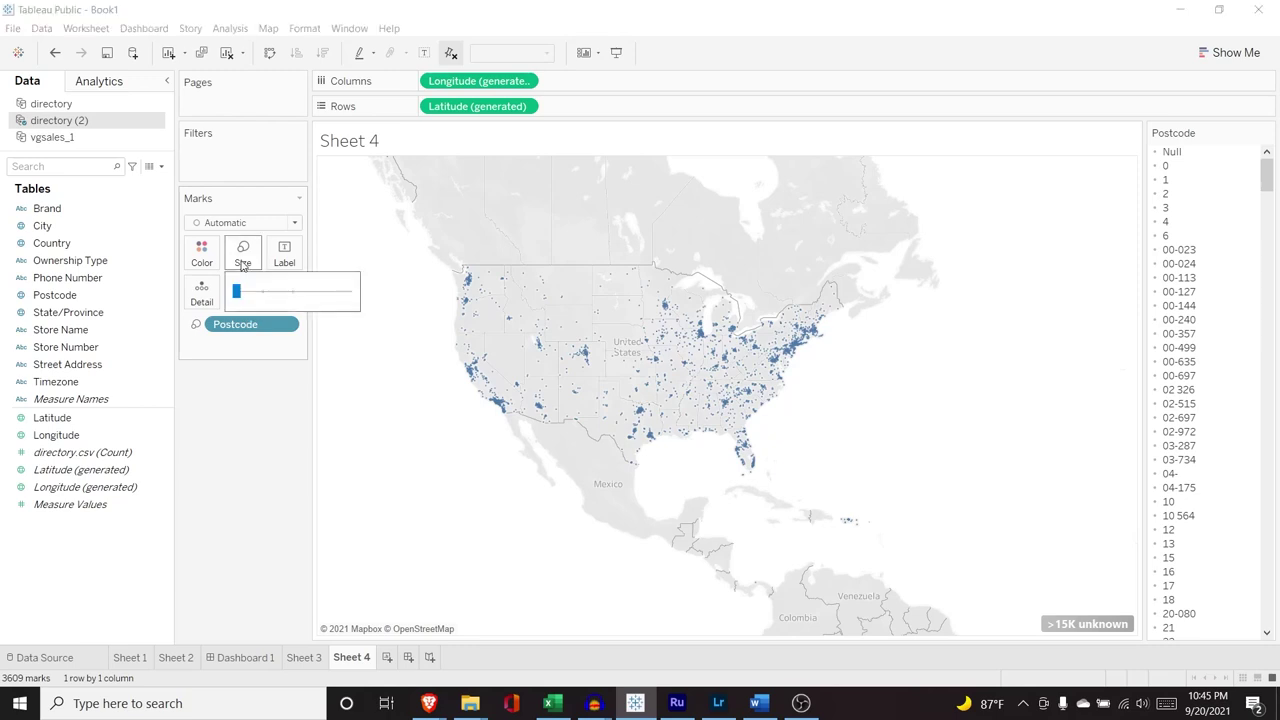
{"action": "left_click", "coordinate": [250, 292]}
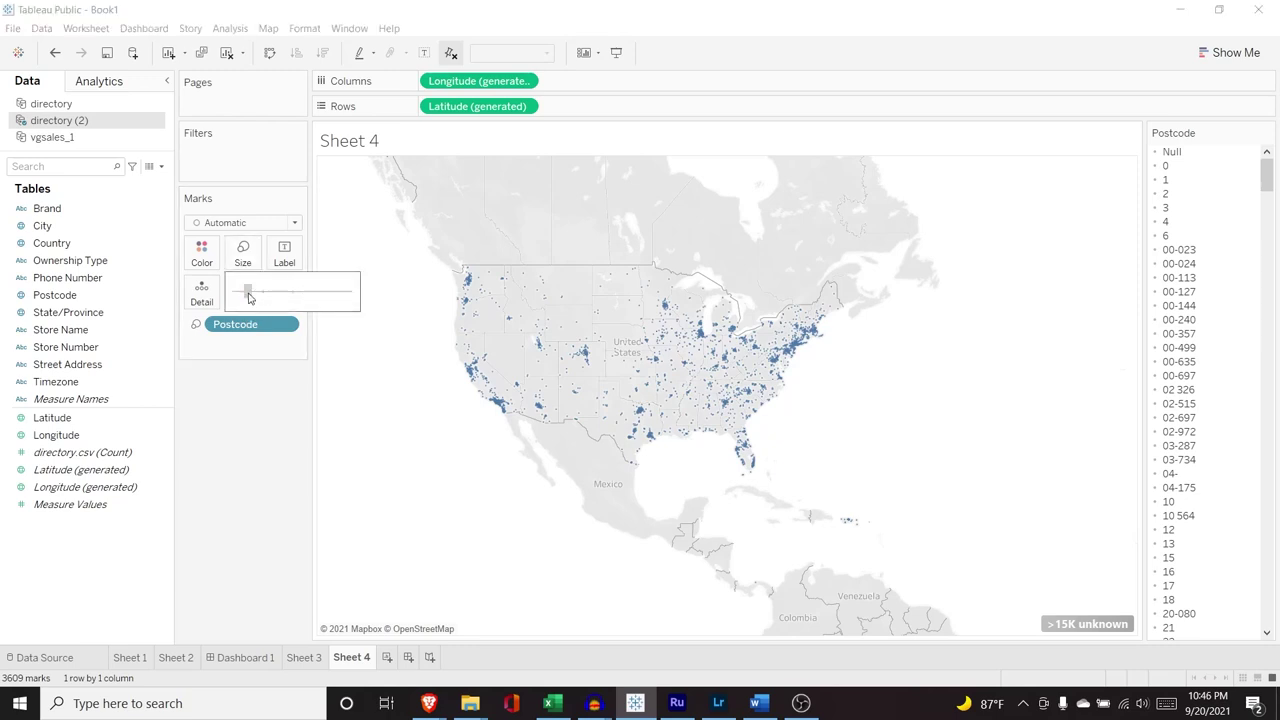
Uncheck Show mark labels and drag Postcode off the Marks card
{"action": "left_click", "coordinate": [284, 254]}
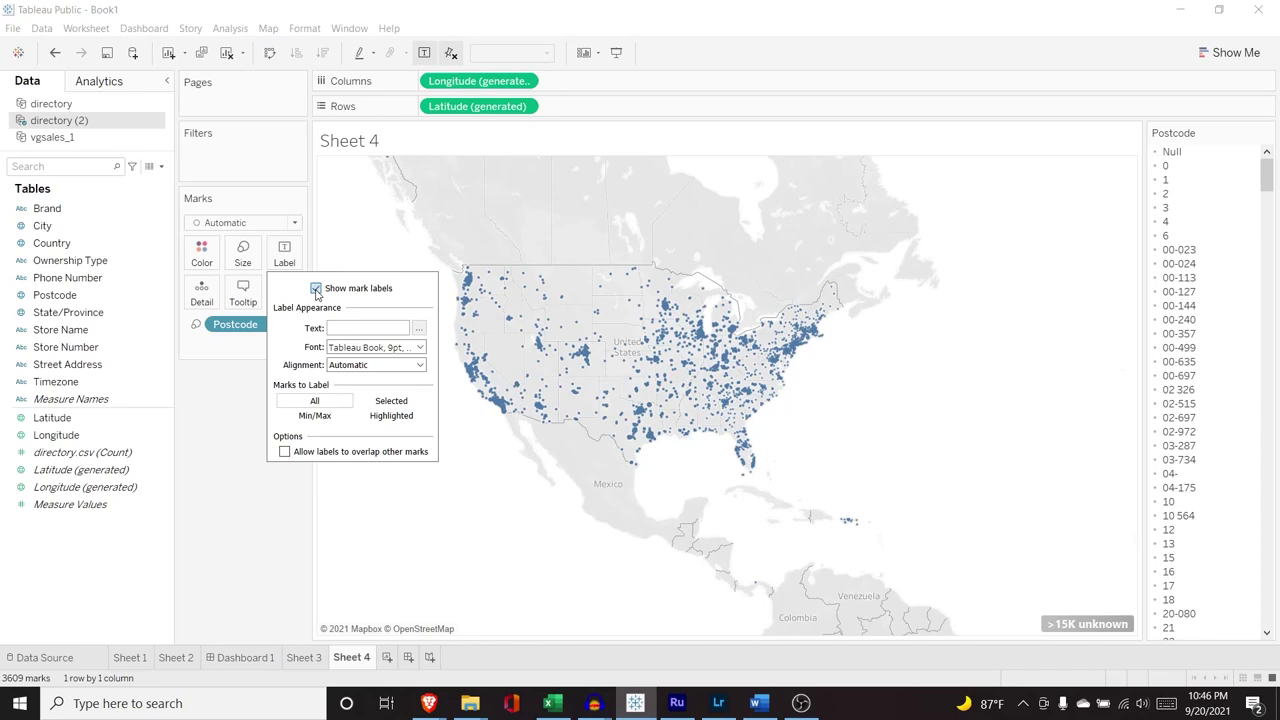
{"action": "left_click", "coordinate": [316, 289]}
{"action": "left_click", "coordinate": [222, 387]}
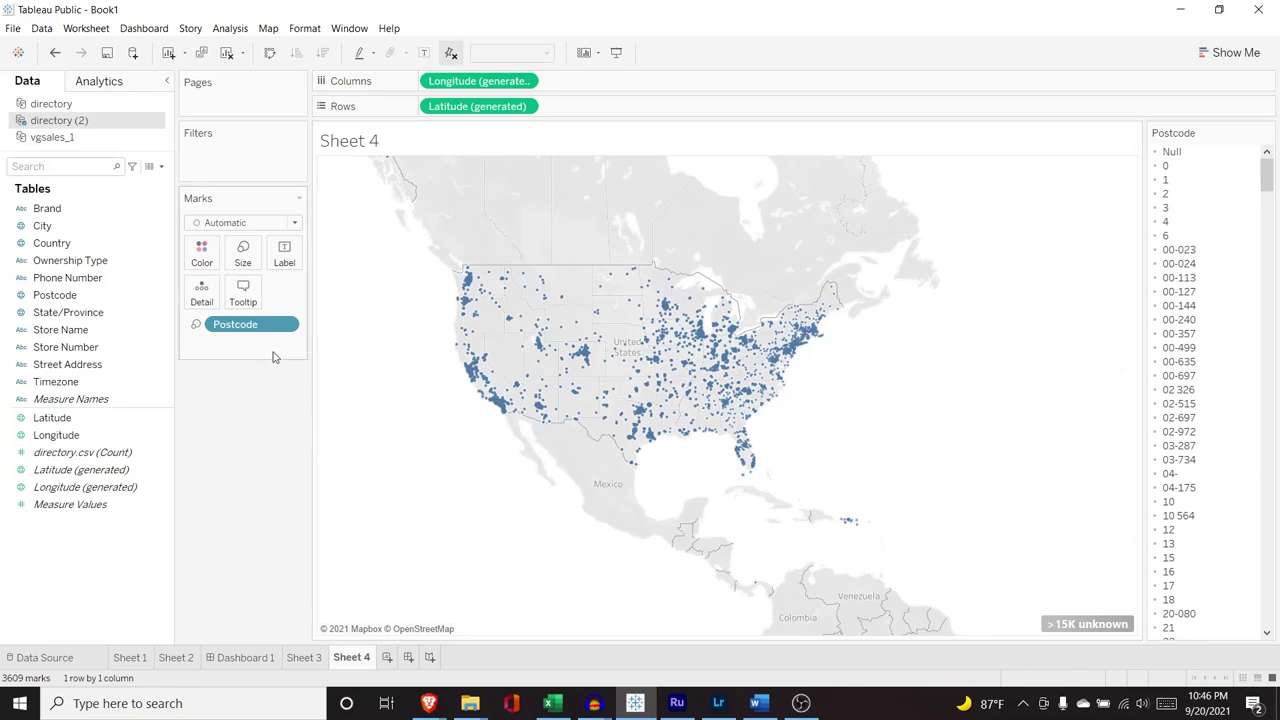
{"action": "mouse_move", "coordinate": [245, 328]}
{"action": "left_mouse_down"}
{"action": "mouse_move", "coordinate": [45, 330]}
{"action": "mouse_move", "coordinate": [231, 334]}
{"action": "left_mouse_up"}
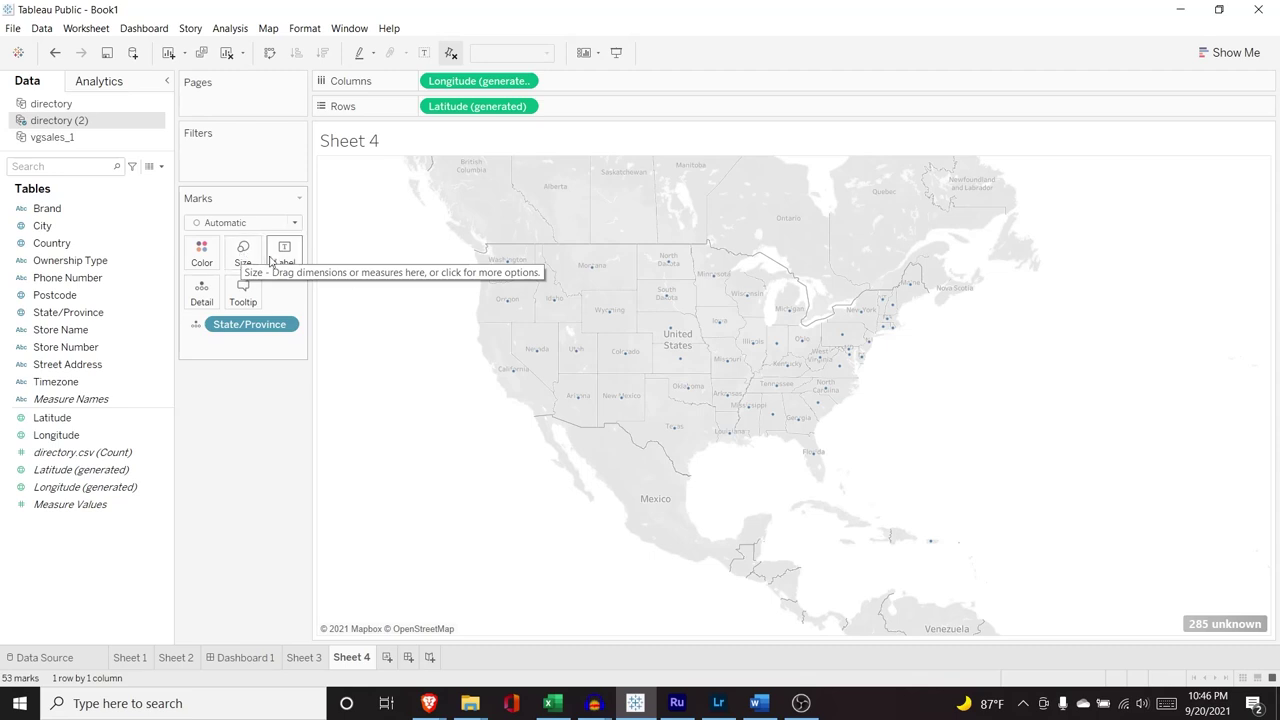
Draw Sheet 4 as a filled Map with each state coloured by State/Province
{"action": "left_click", "coordinate": [222, 226]}
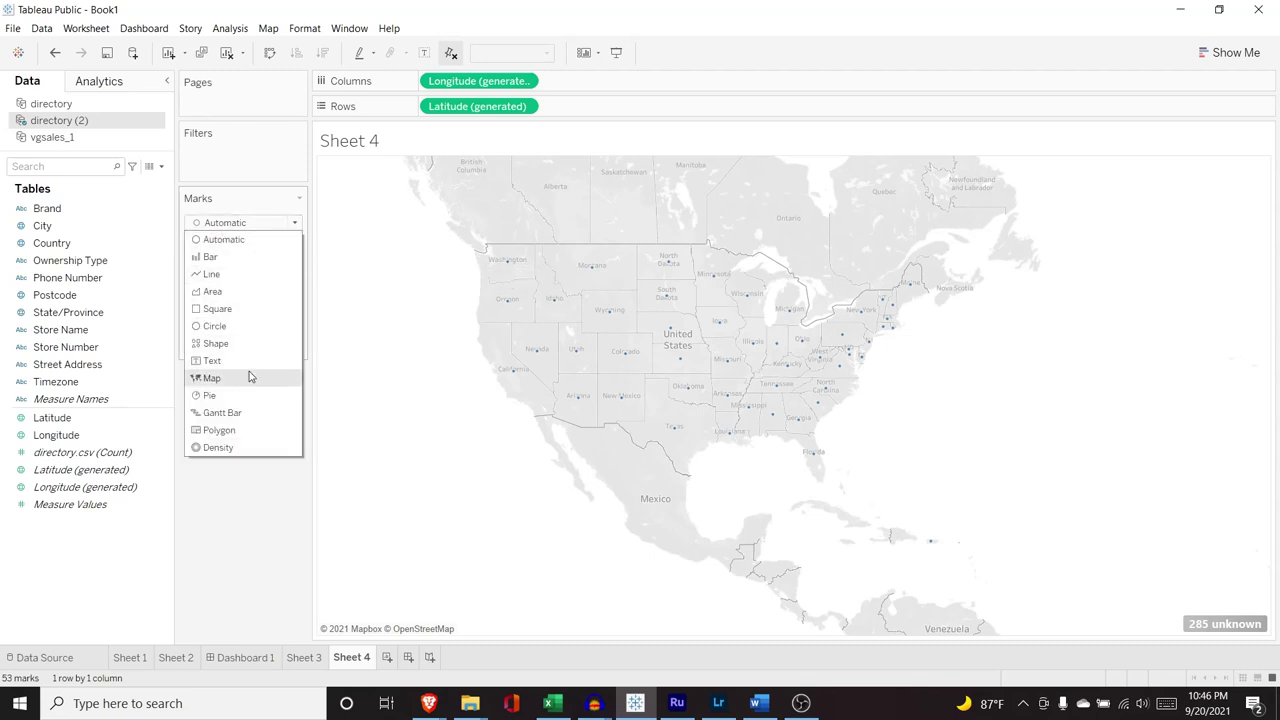
{"action": "left_click", "coordinate": [211, 378]}
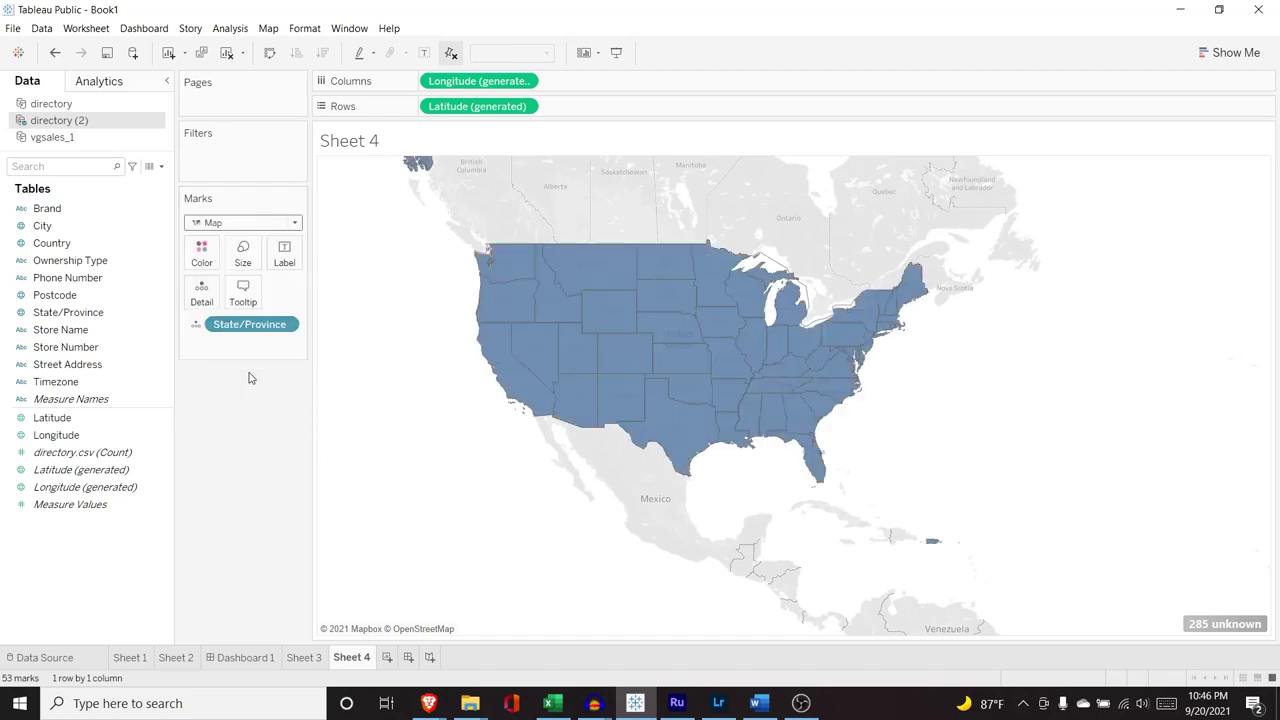
{"action": "left_click", "coordinate": [201, 252]}
{"action": "left_click", "coordinate": [201, 252]}
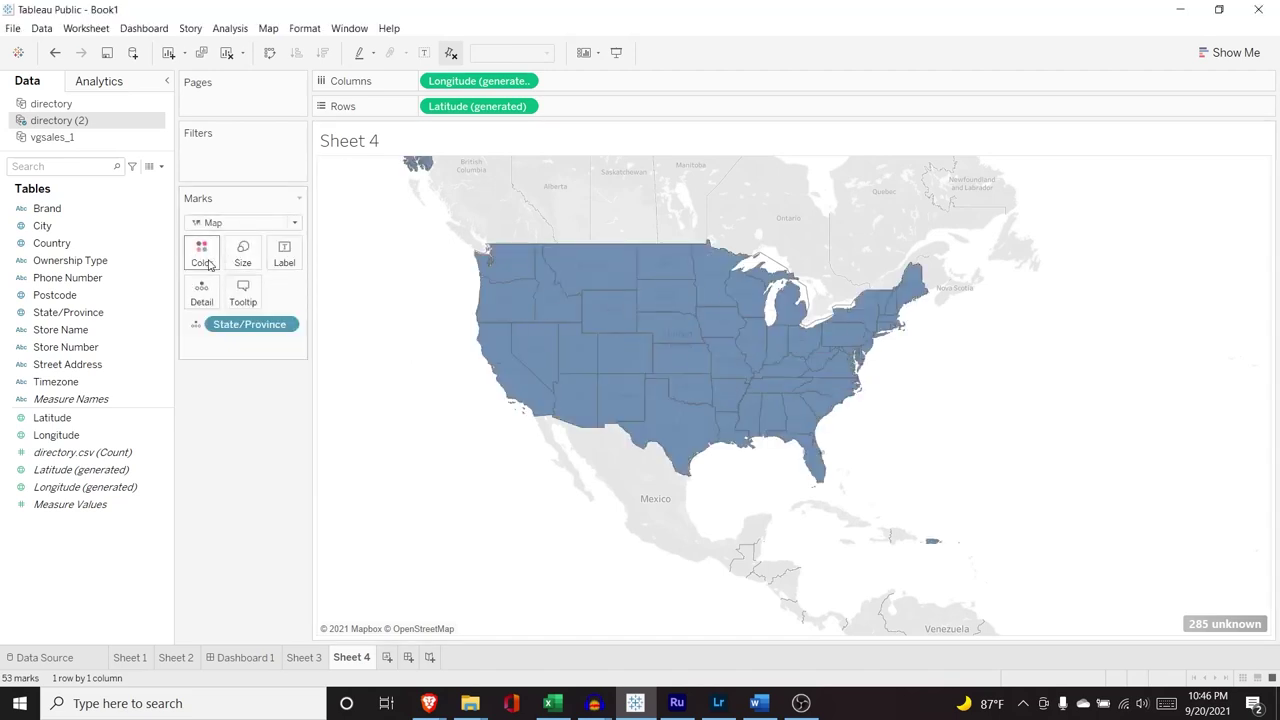
{"action": "left_click", "coordinate": [196, 324]}
{"action": "left_click", "coordinate": [205, 341]}
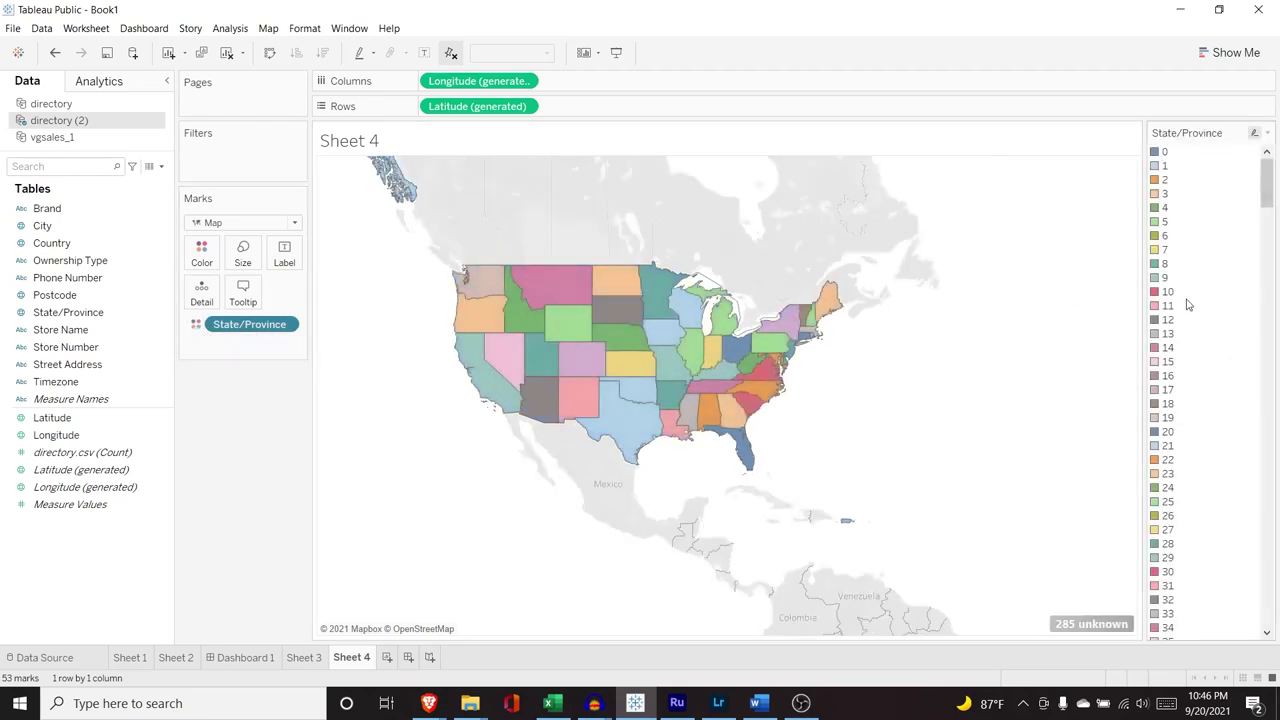
Pan the filled map so the US states sit centred in the view
{"action": "scroll", "coordinate": [994, 371], "scroll_direction": "up", "scroll_amount": 1}
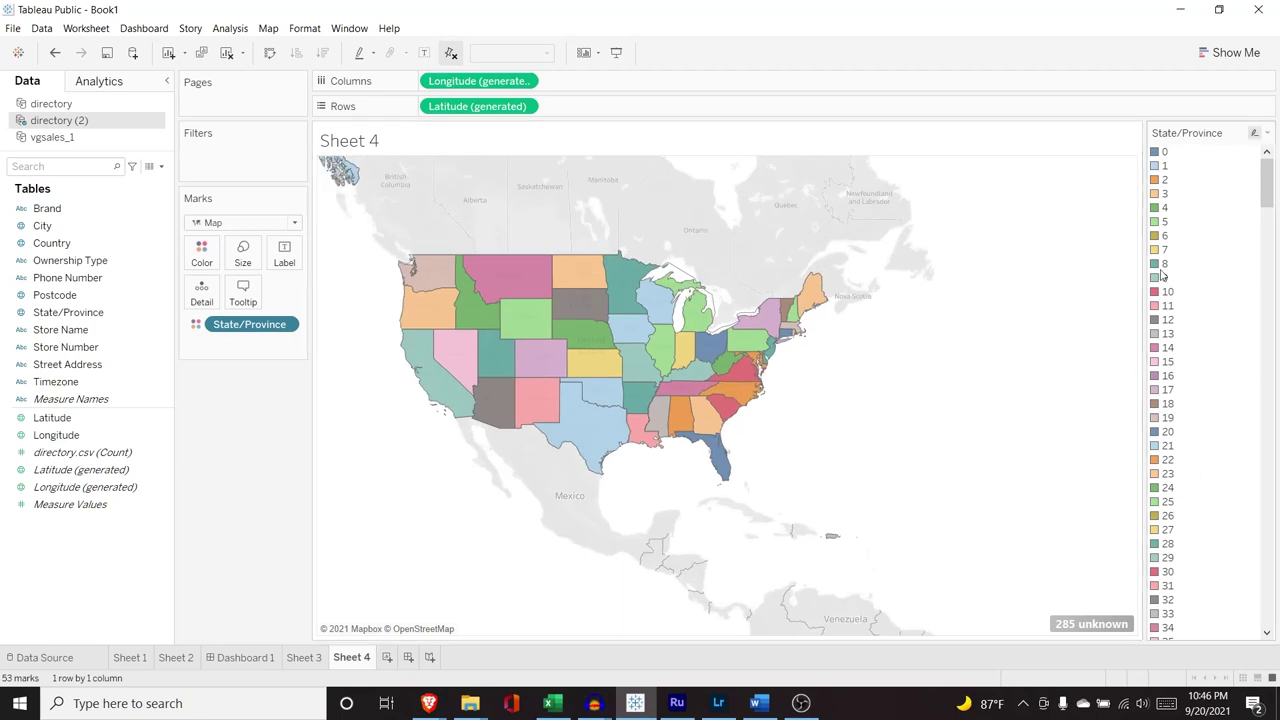
{"action": "scroll", "coordinate": [1157, 511], "scroll_direction": "down", "scroll_amount": 1}
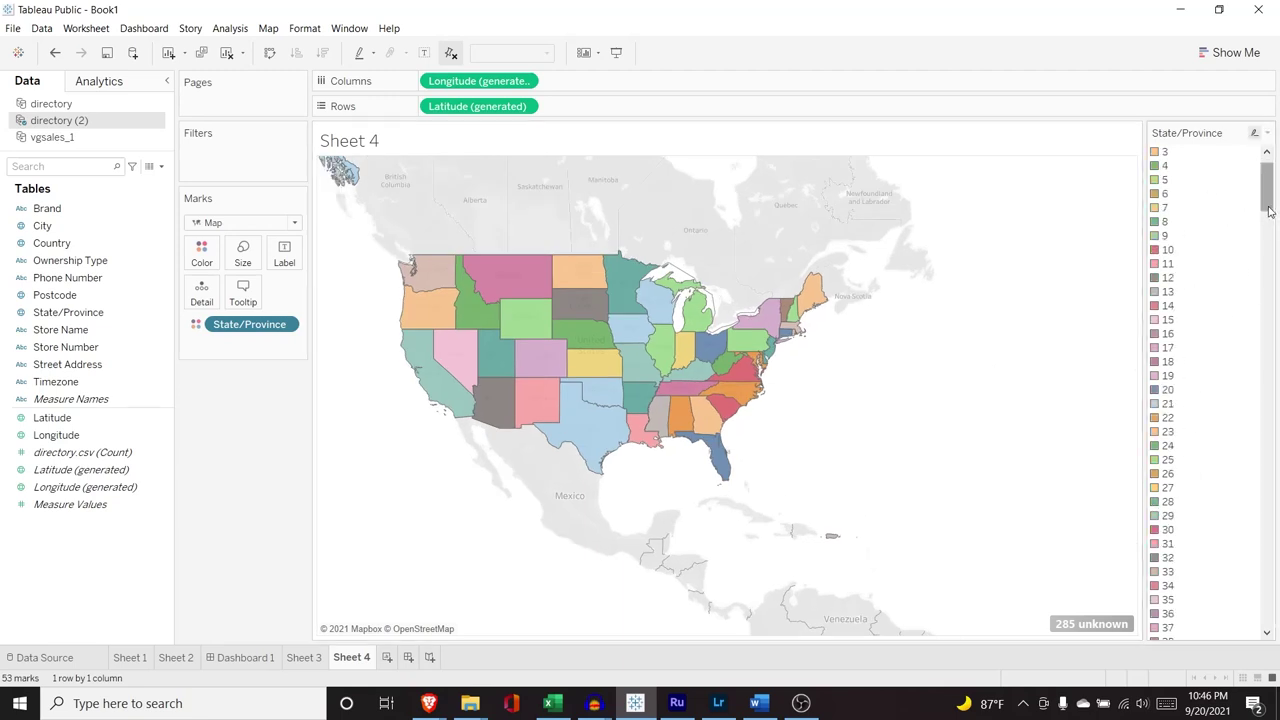
{"action": "mouse_move", "coordinate": [1266, 185]}
{"action": "left_mouse_down"}
{"action": "mouse_move", "coordinate": [1270, 600]}
{"action": "mouse_move", "coordinate": [1252, 251]}
{"action": "mouse_move", "coordinate": [1266, 175]}
{"action": "left_mouse_up"}
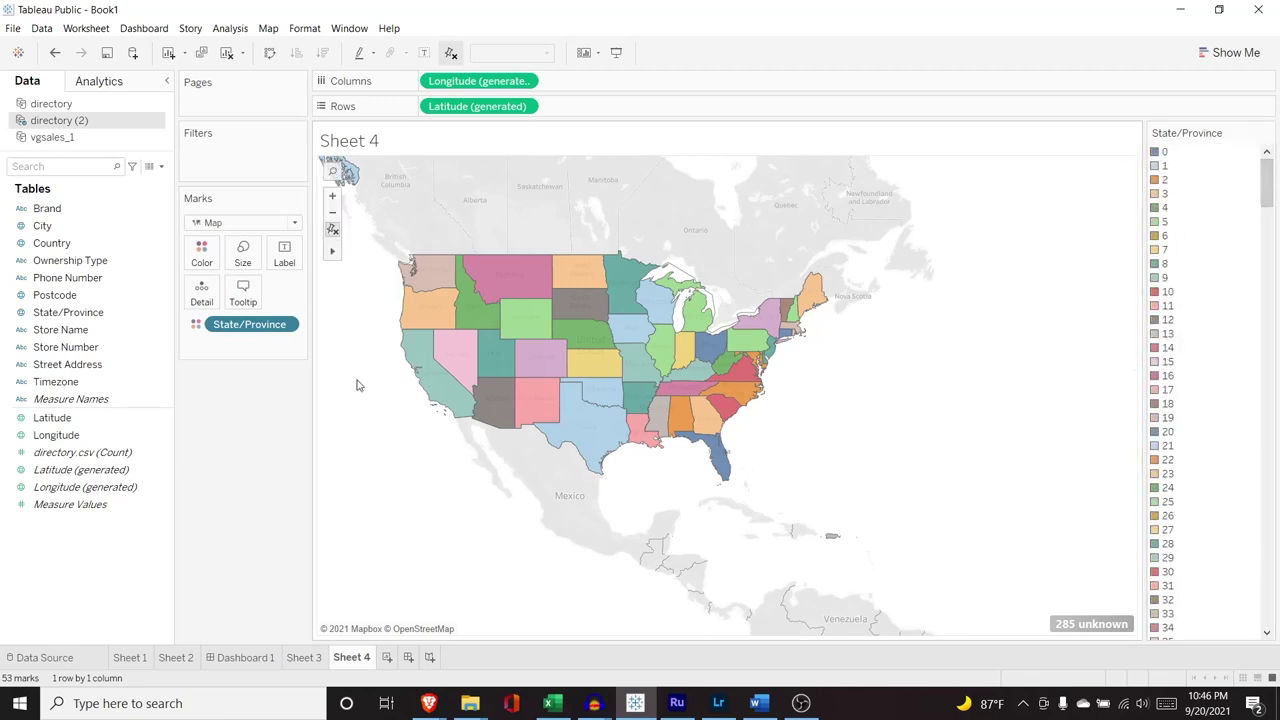
{"action": "left_click_drag", "start_coordinate": [363, 374], "coordinate": [437, 377]}
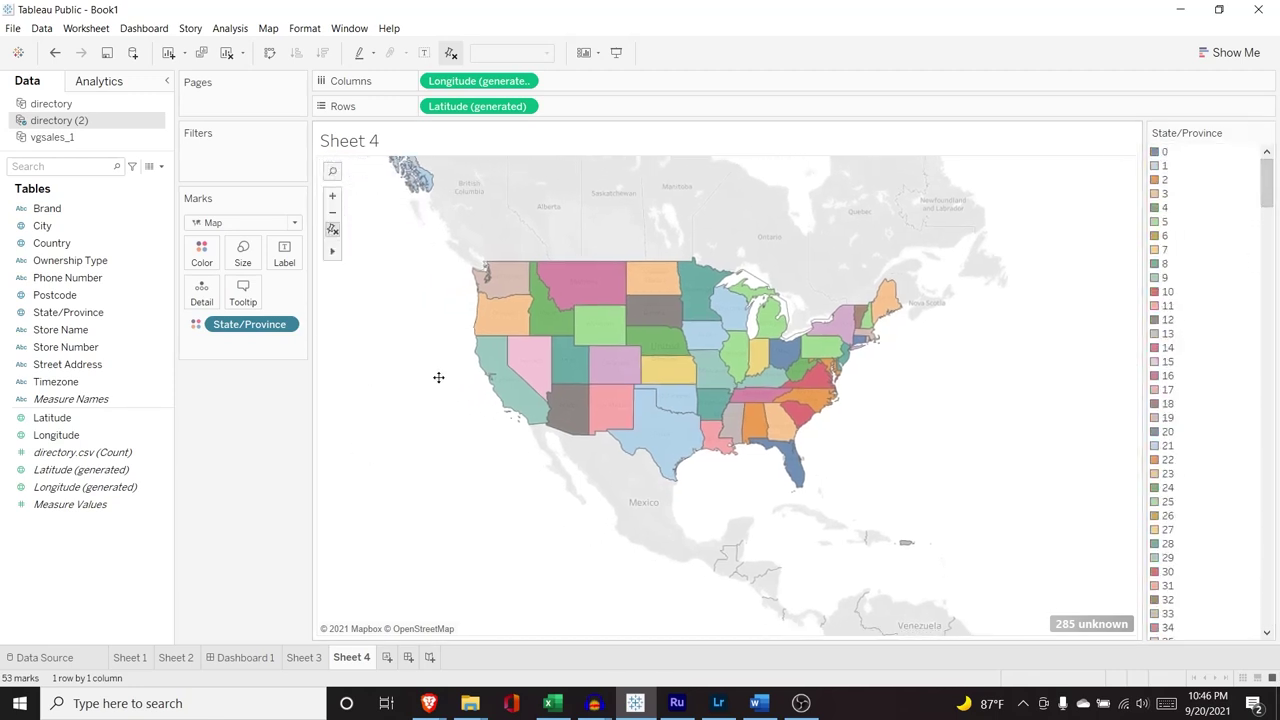
{"action": "mouse_move", "coordinate": [675, 410]}
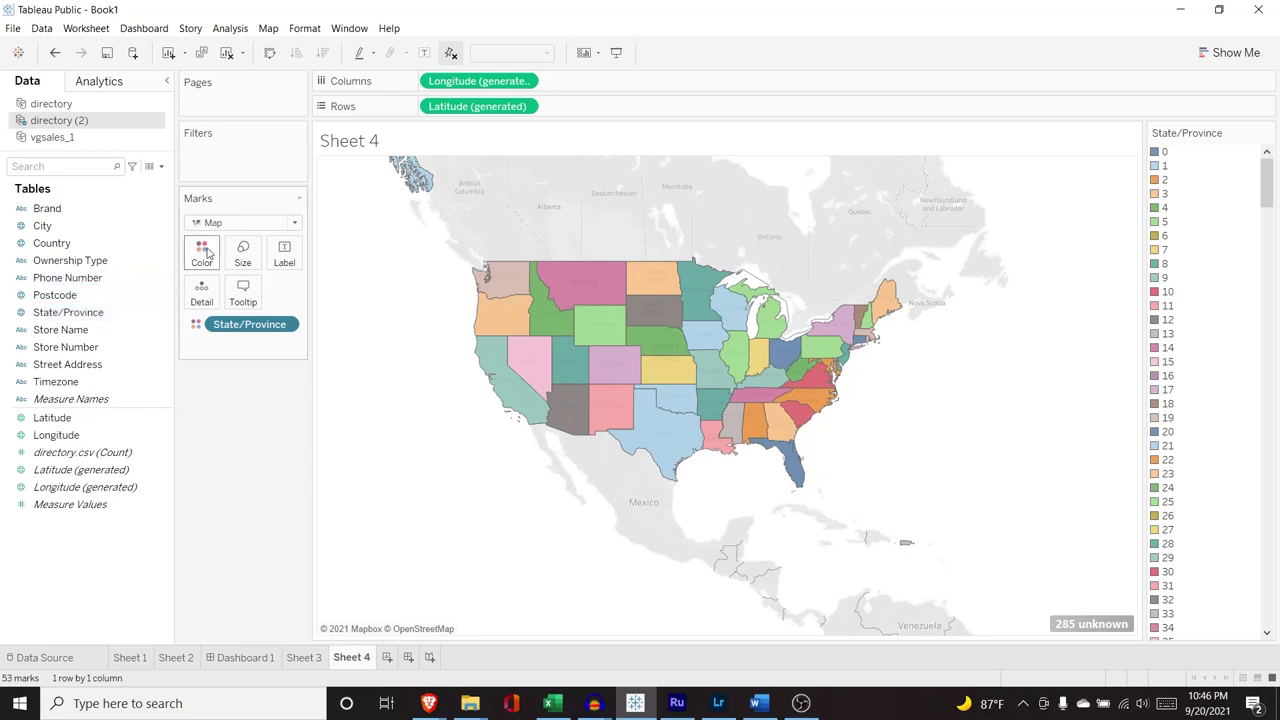
Make Sheet 4 a Density map built from Postcode instead of State/Province, with smaller blobs
{"action": "left_click", "coordinate": [263, 228]}
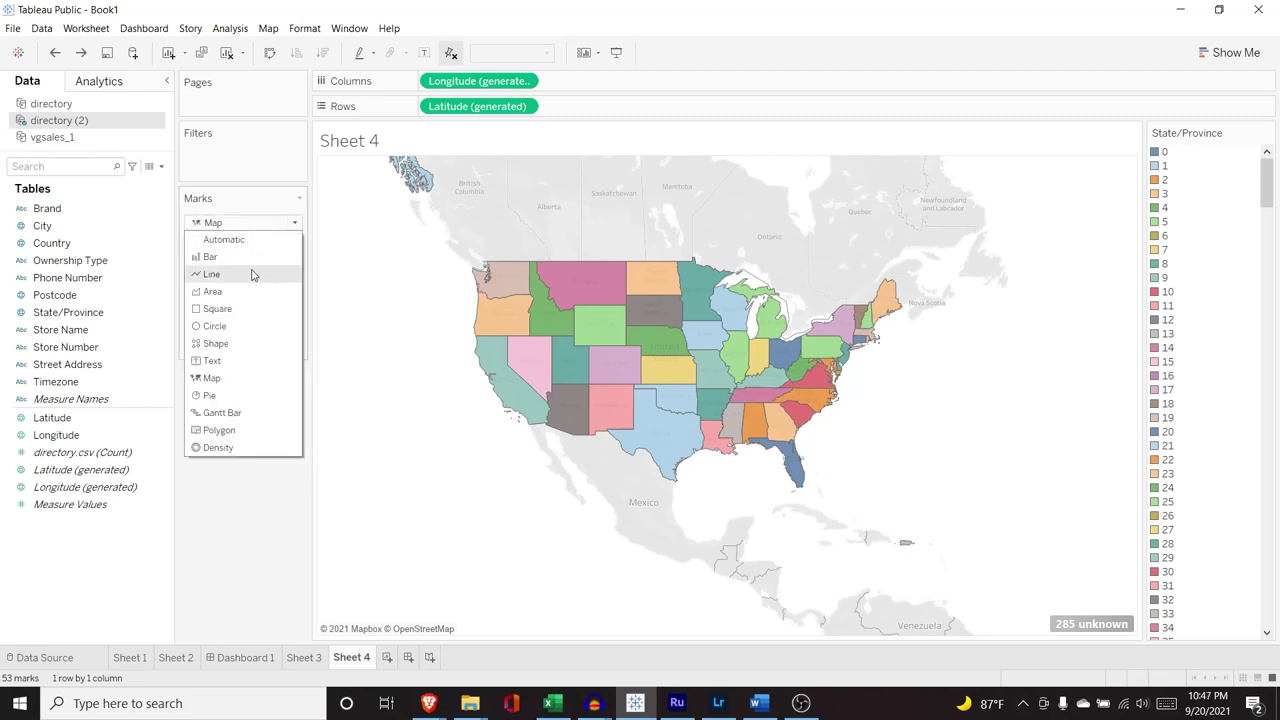
{"action": "left_click", "coordinate": [240, 448]}
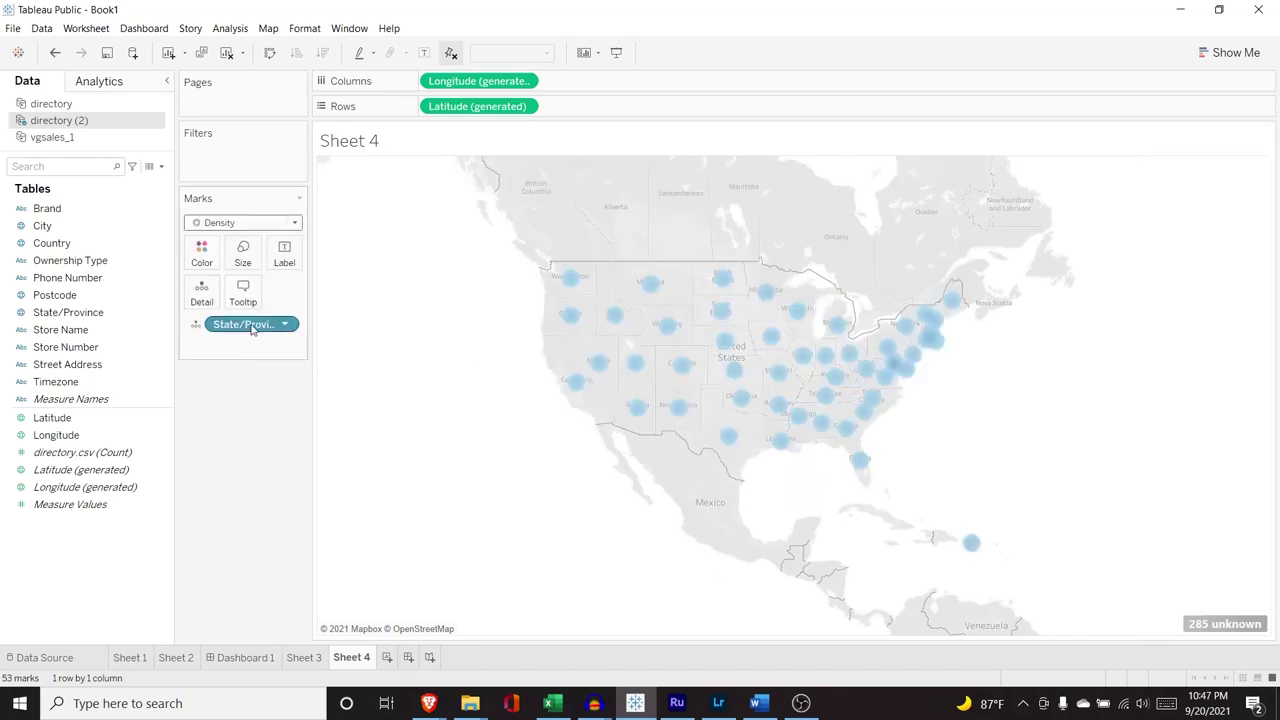
{"action": "left_click_drag", "start_coordinate": [252, 330], "coordinate": [70, 345]}
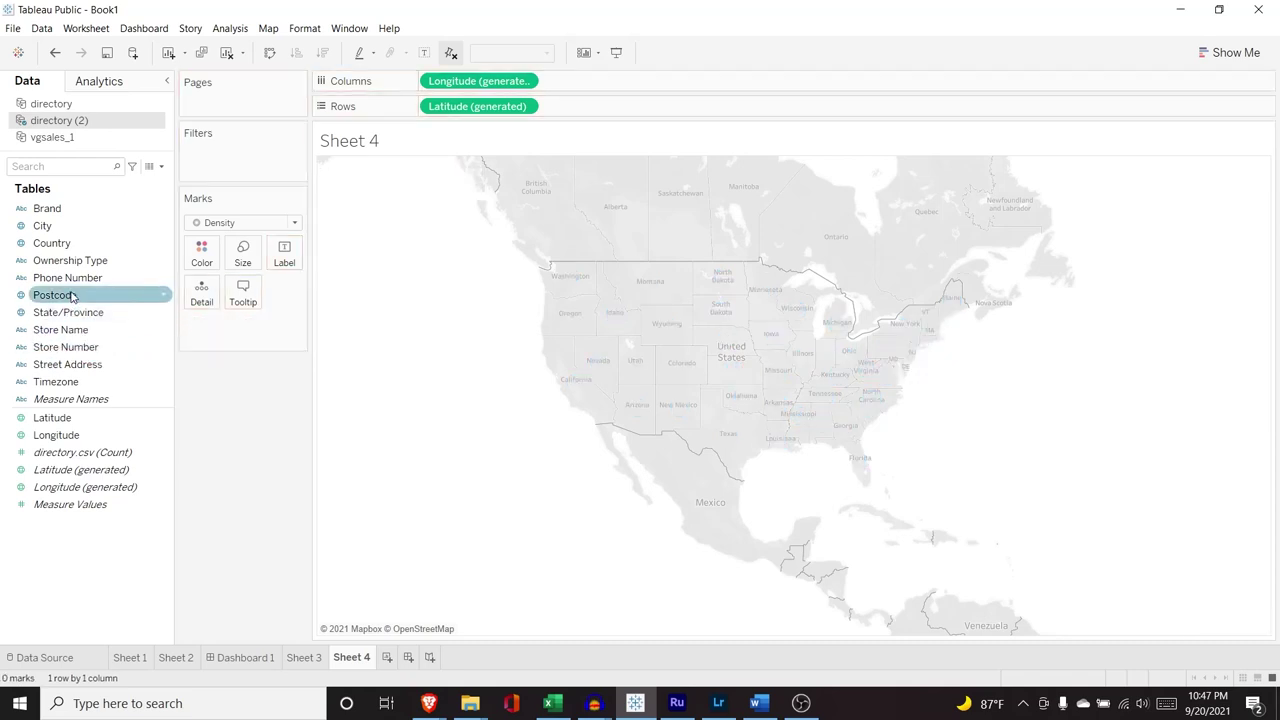
{"action": "left_click_drag", "start_coordinate": [55, 295], "coordinate": [240, 324]}
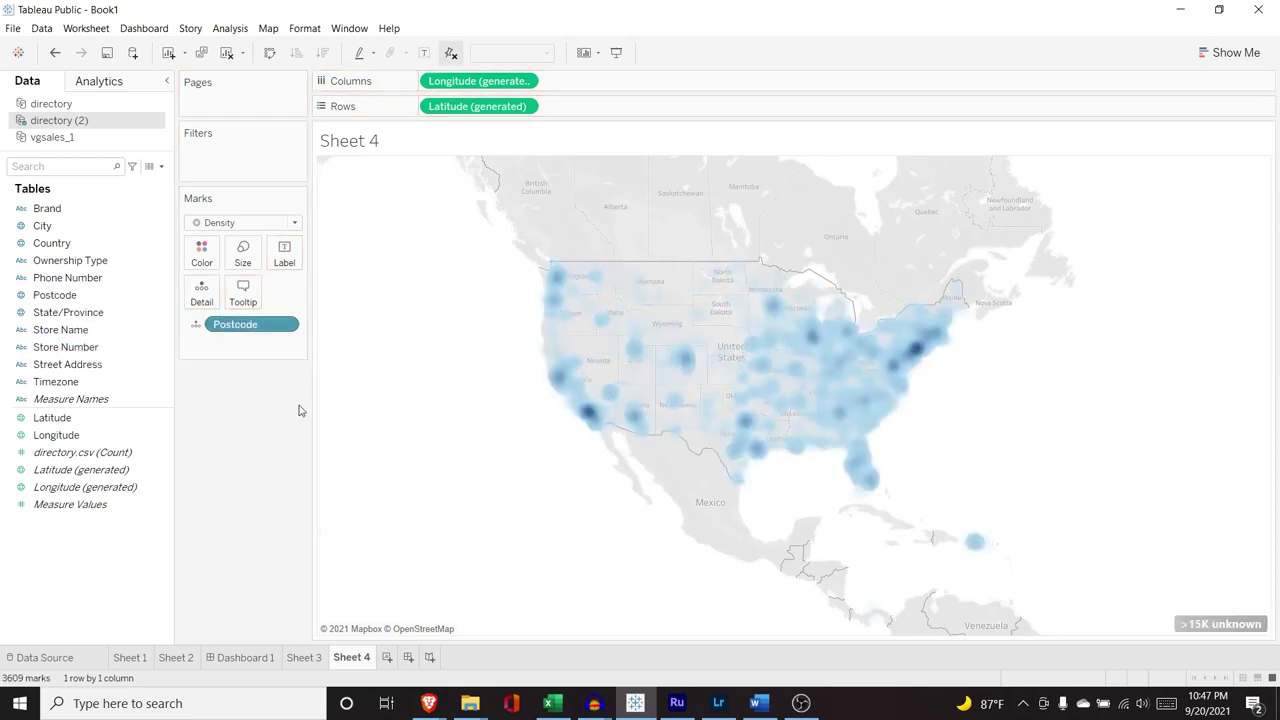
{"action": "left_click", "coordinate": [243, 254]}
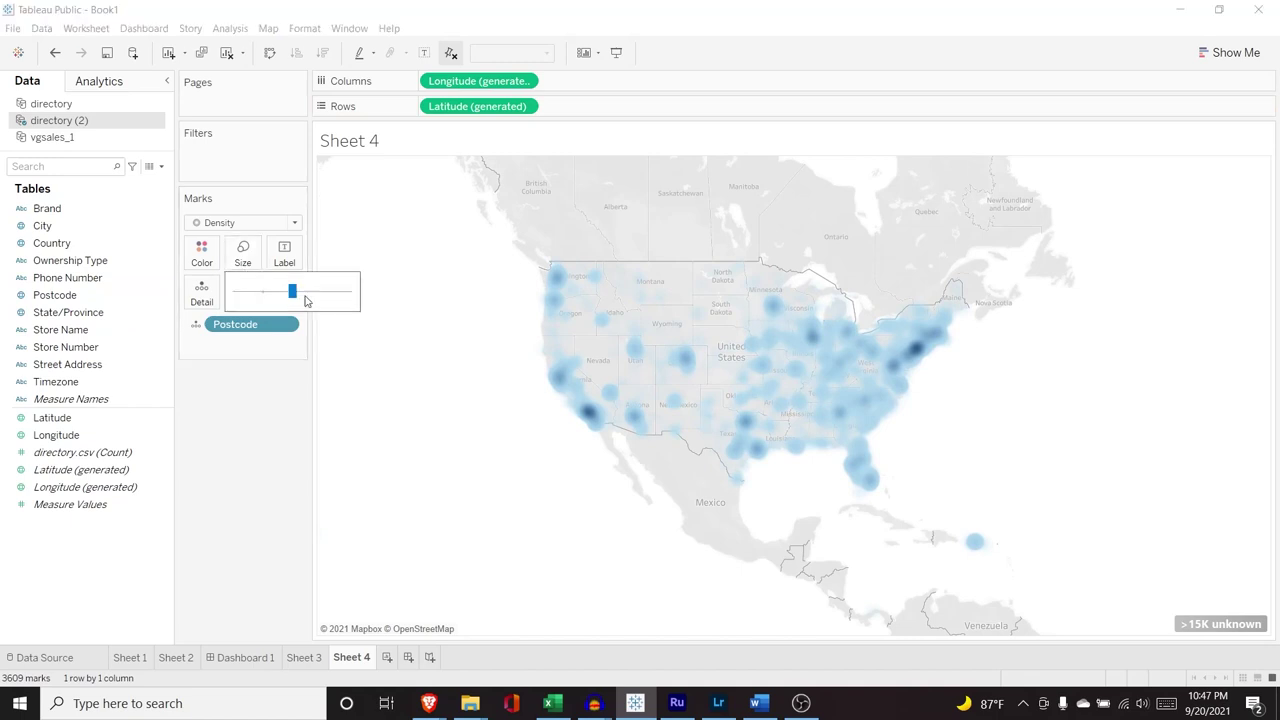
{"action": "left_click_drag", "start_coordinate": [297, 292], "coordinate": [267, 292]}
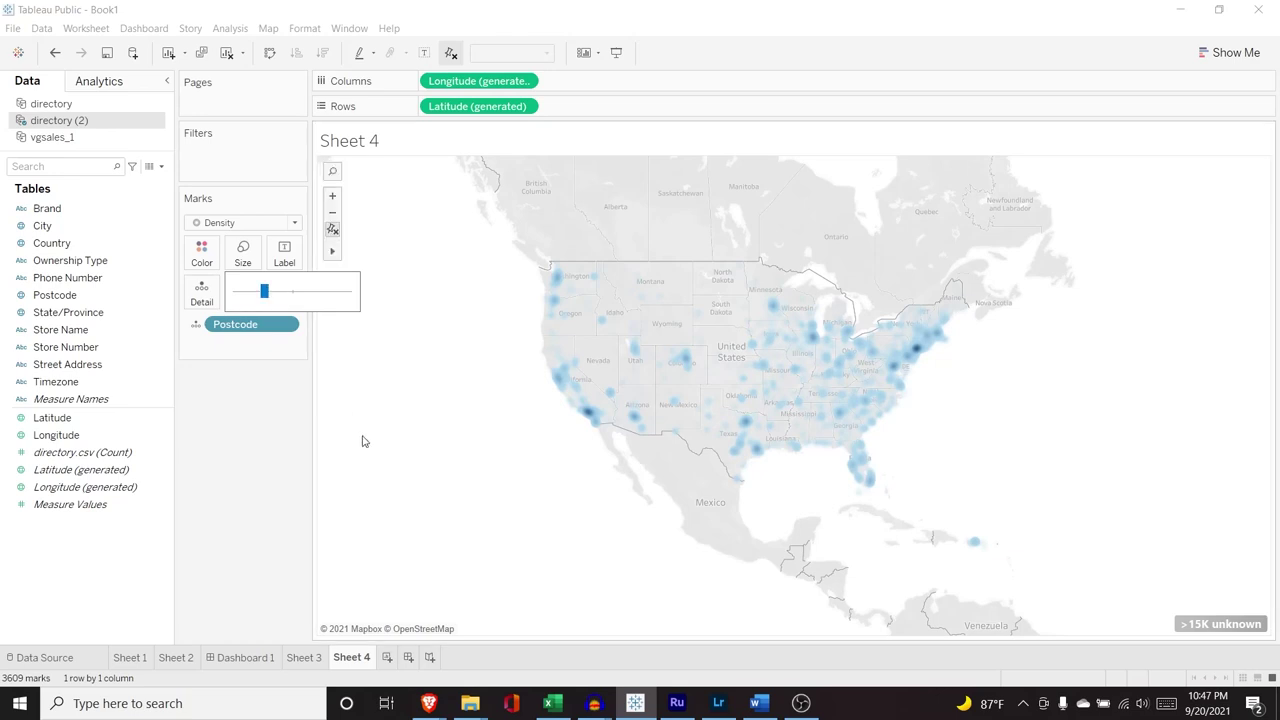
Switch to Sheet 3 and bring up the Show Me chart suggestions
{"action": "left_click", "coordinate": [200, 254]}
{"action": "left_click", "coordinate": [200, 256]}
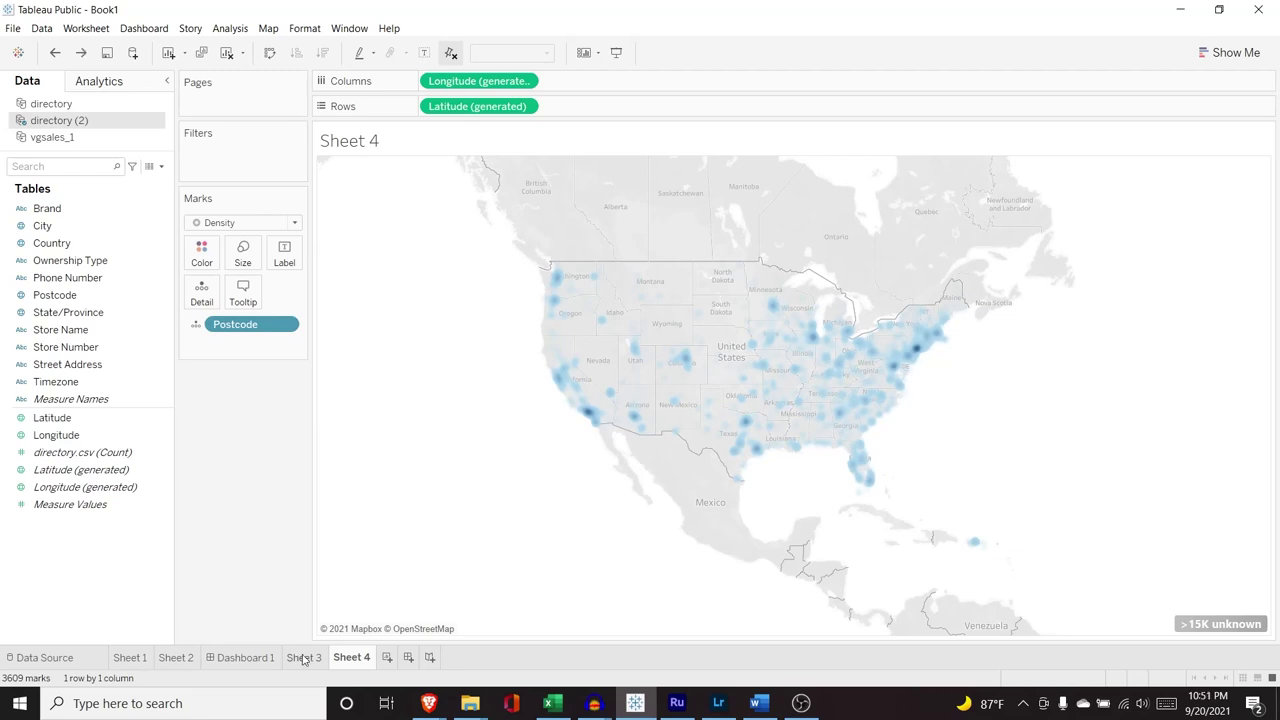
{"action": "left_click", "coordinate": [304, 657]}
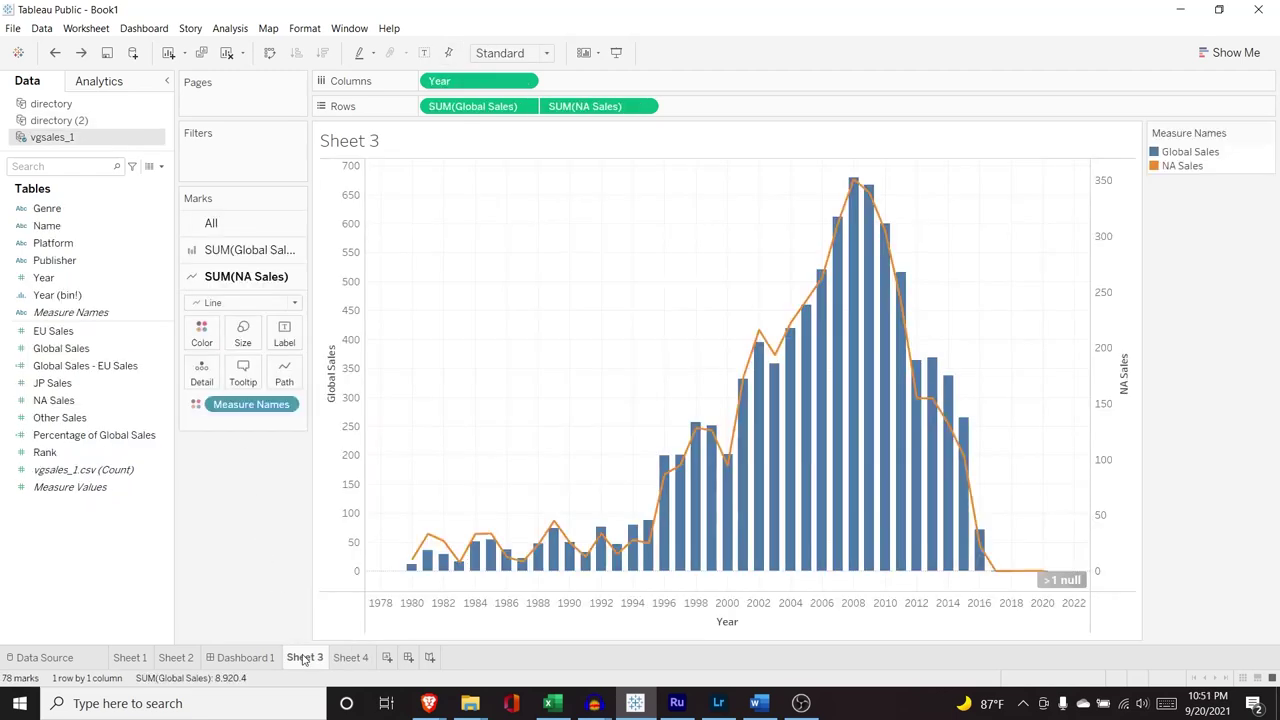
{"action": "left_click", "coordinate": [1226, 55]}
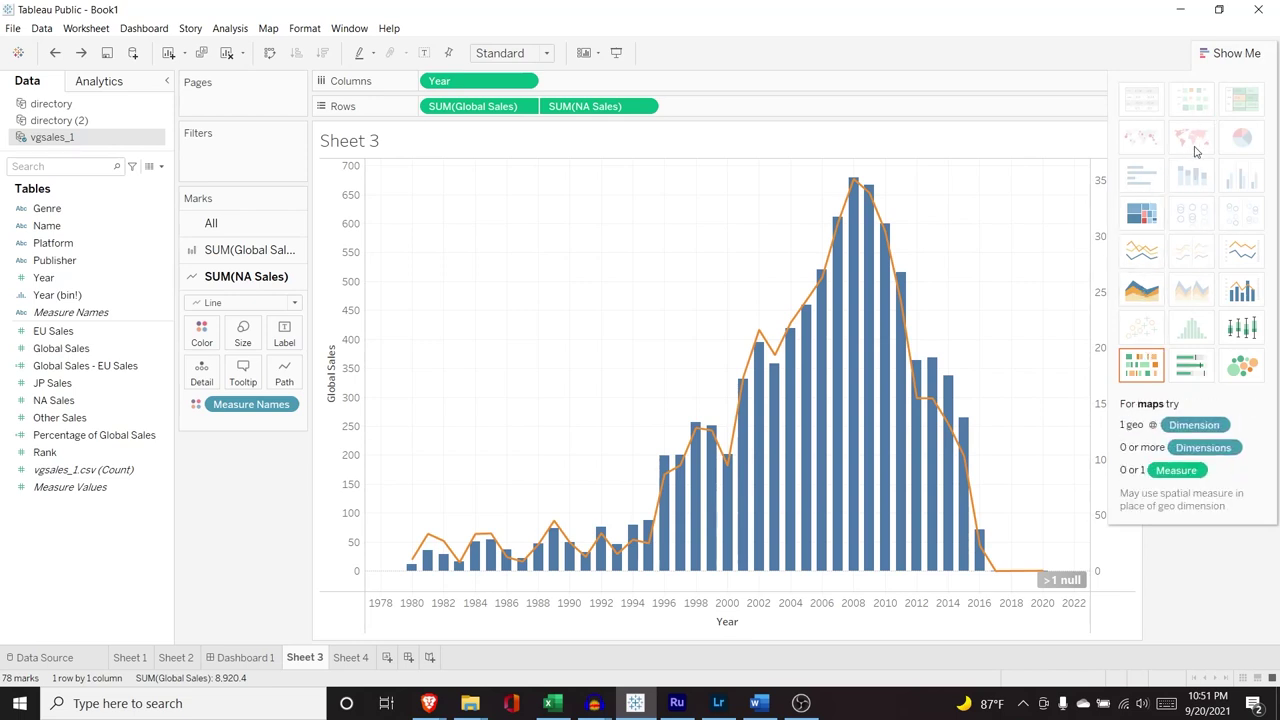
Make Sheet 3 a Treemap, replacing Year with Genre as the rectangle labels
{"action": "left_click", "coordinate": [1141, 213]}
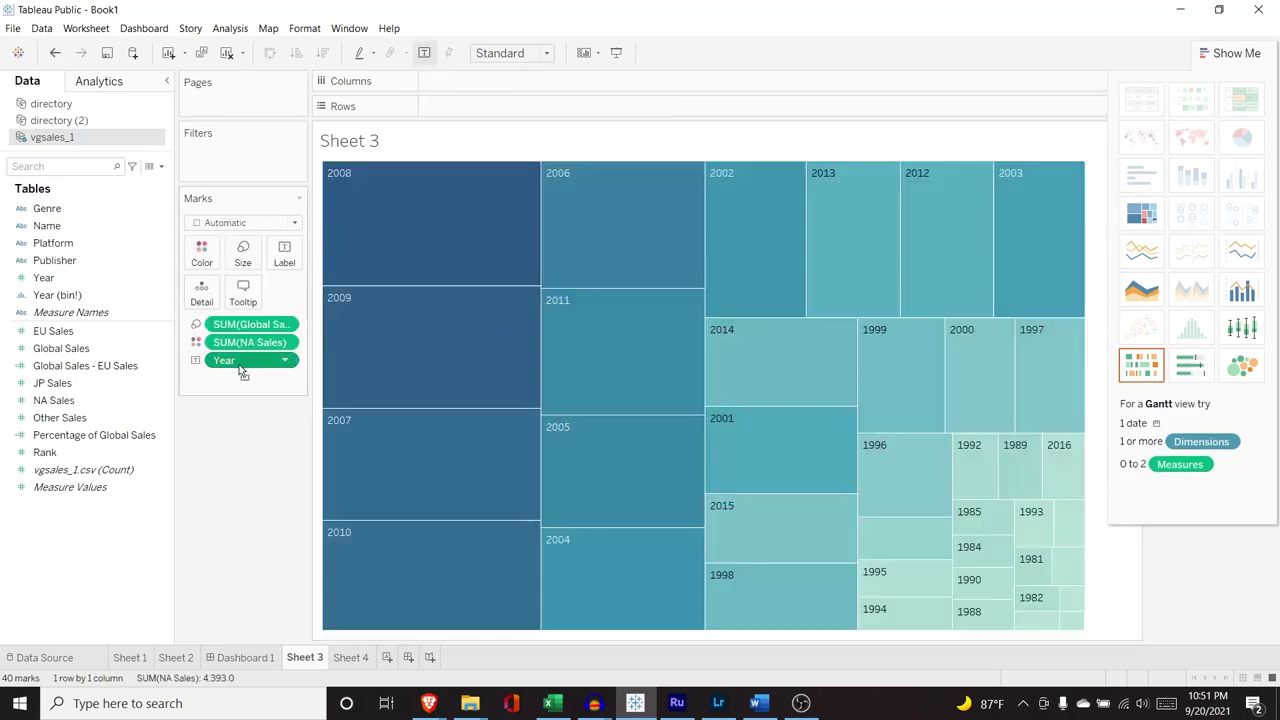
{"action": "left_click_drag", "start_coordinate": [248, 360], "coordinate": [100, 363]}
{"action": "left_click_drag", "start_coordinate": [86, 211], "coordinate": [241, 366]}
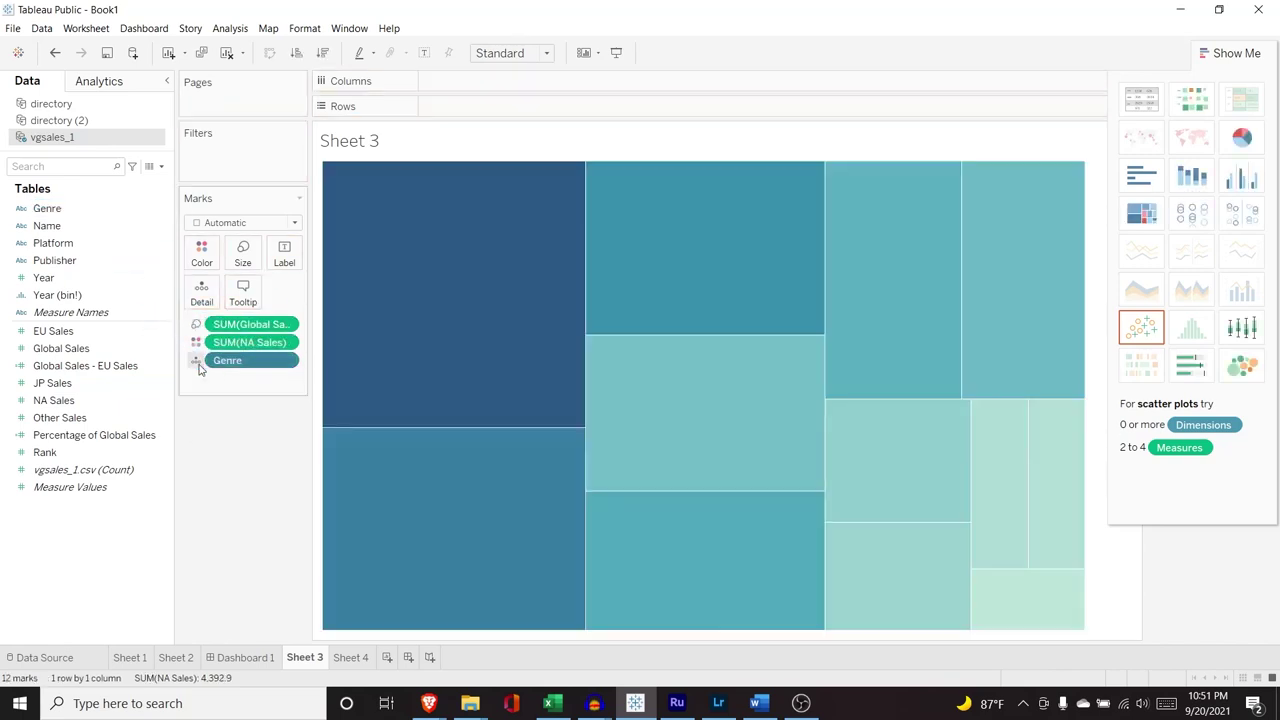
{"action": "left_click", "coordinate": [196, 360]}
{"action": "left_click", "coordinate": [212, 396]}
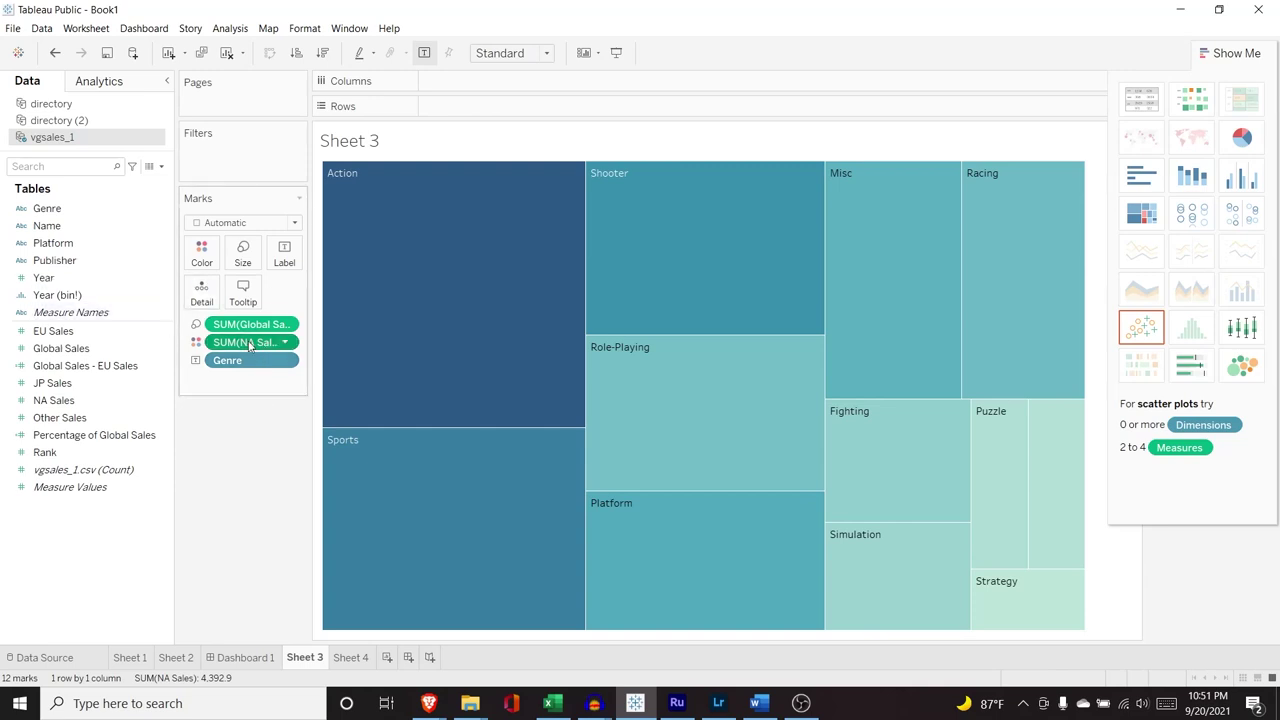
Add Global Sales as a treemap label, then choose Packed Bubbles
{"action": "left_click_drag", "start_coordinate": [250, 324], "coordinate": [85, 352]}
{"action": "key", "text": "ctrl+z"}
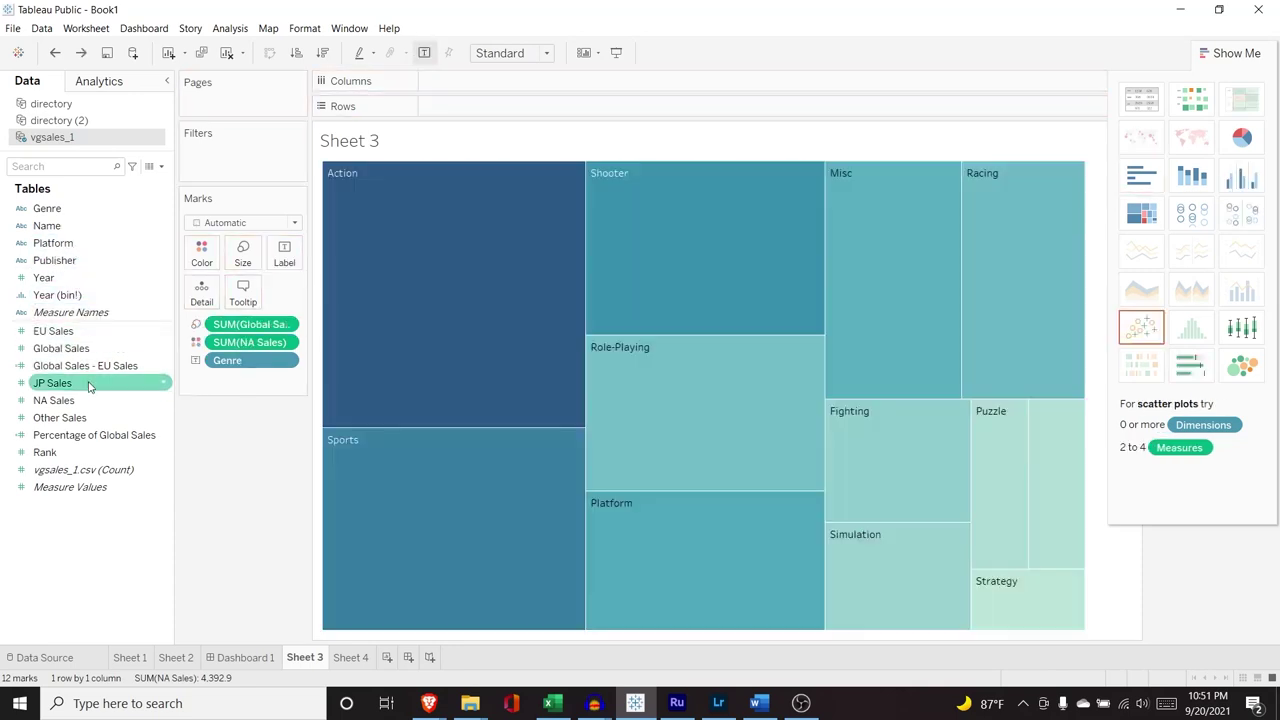
{"action": "left_click_drag", "start_coordinate": [98, 352], "coordinate": [258, 387]}
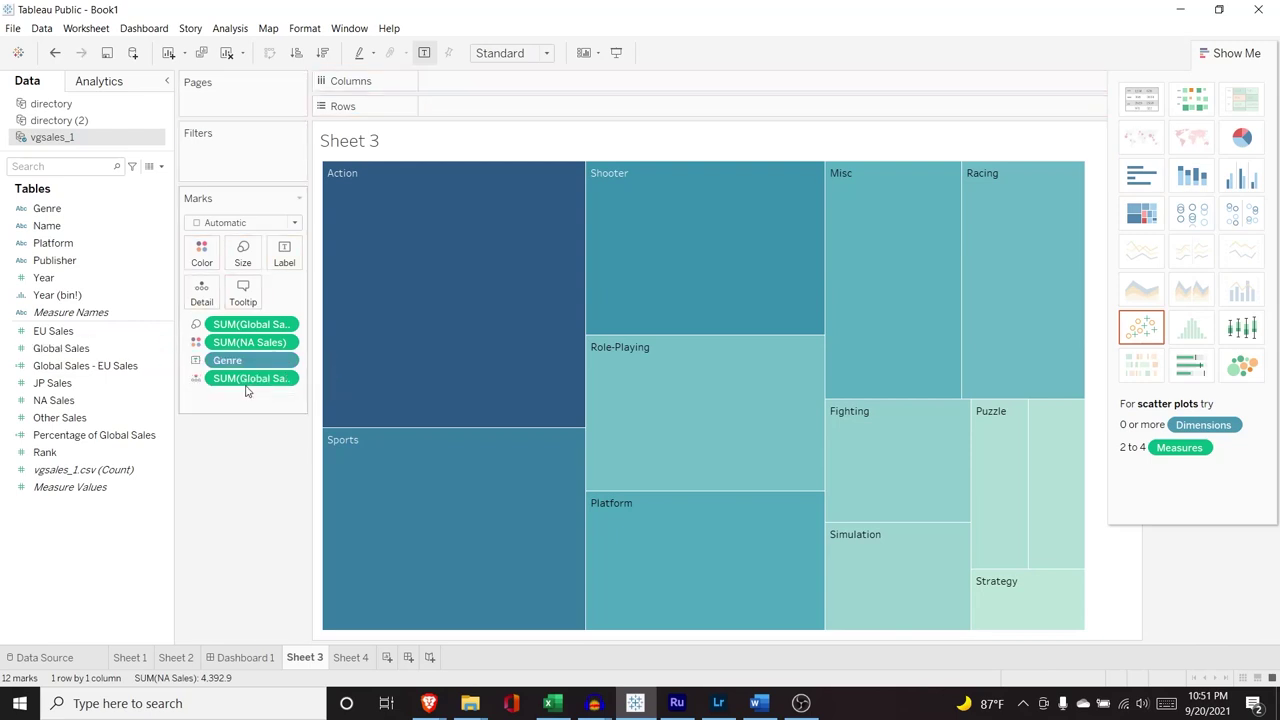
{"action": "left_click", "coordinate": [197, 379]}
{"action": "left_click", "coordinate": [228, 414]}
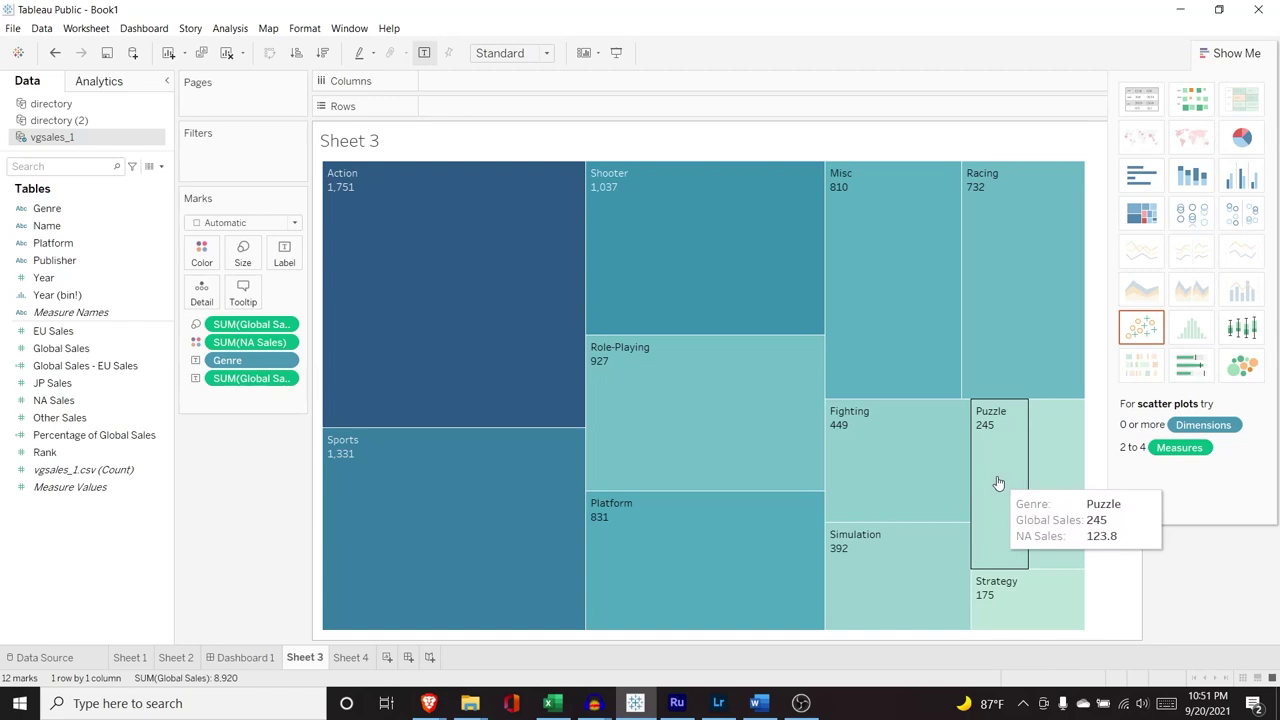
{"action": "left_click", "coordinate": [1240, 368]}
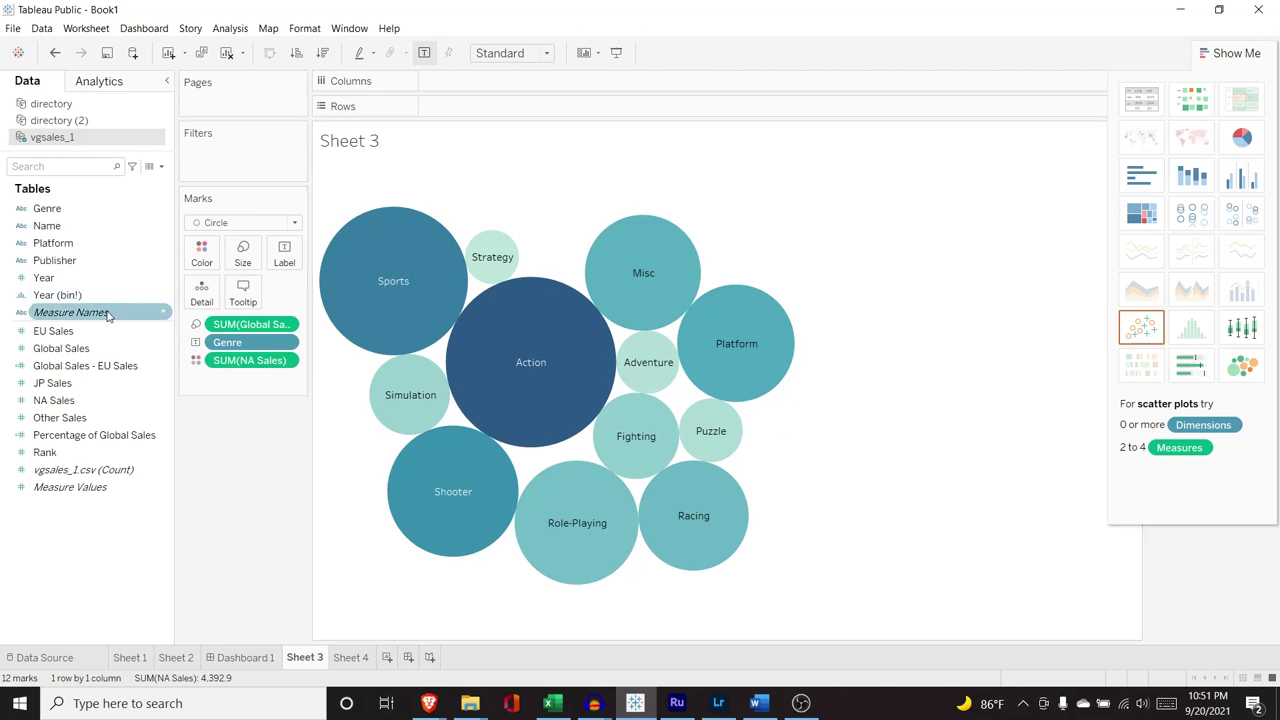
Label the genre bubbles with Global Sales totals, e.g. Action 1,751 and Sports 1,331
{"action": "left_click", "coordinate": [90, 350]}
{"action": "left_click_drag", "start_coordinate": [90, 355], "coordinate": [250, 378]}
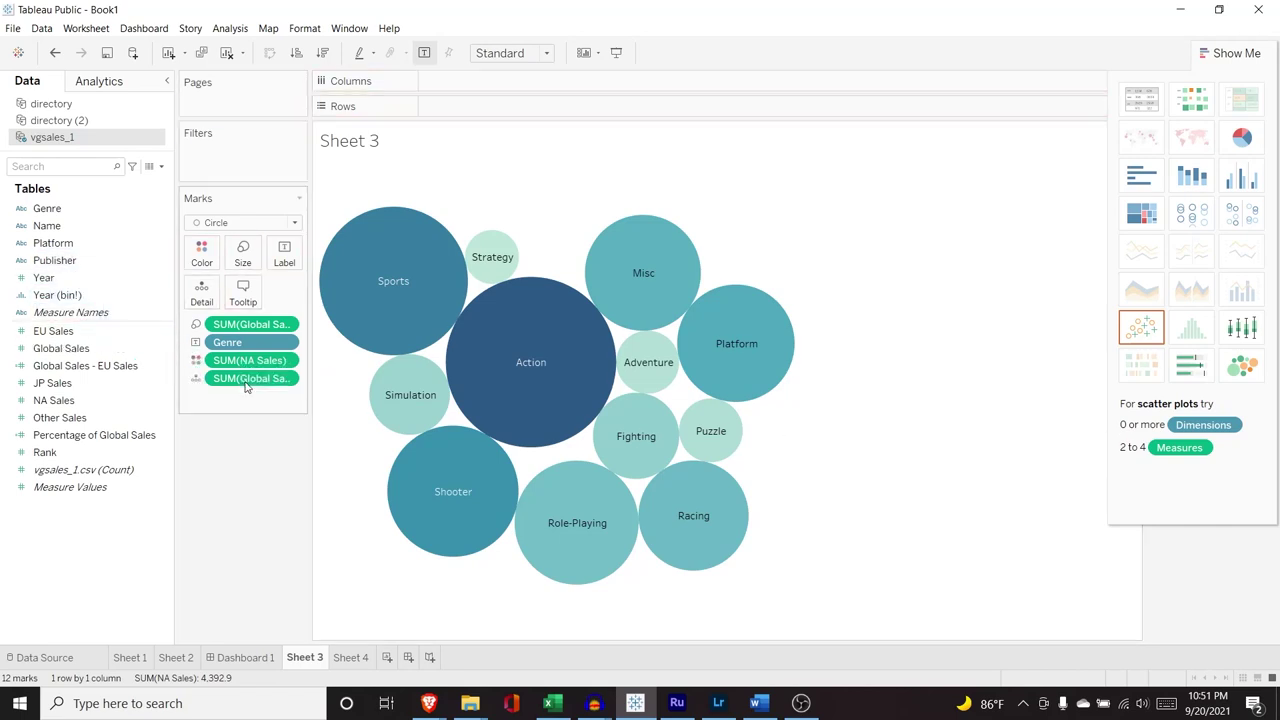
{"action": "left_click", "coordinate": [196, 378]}
{"action": "left_click", "coordinate": [221, 414]}
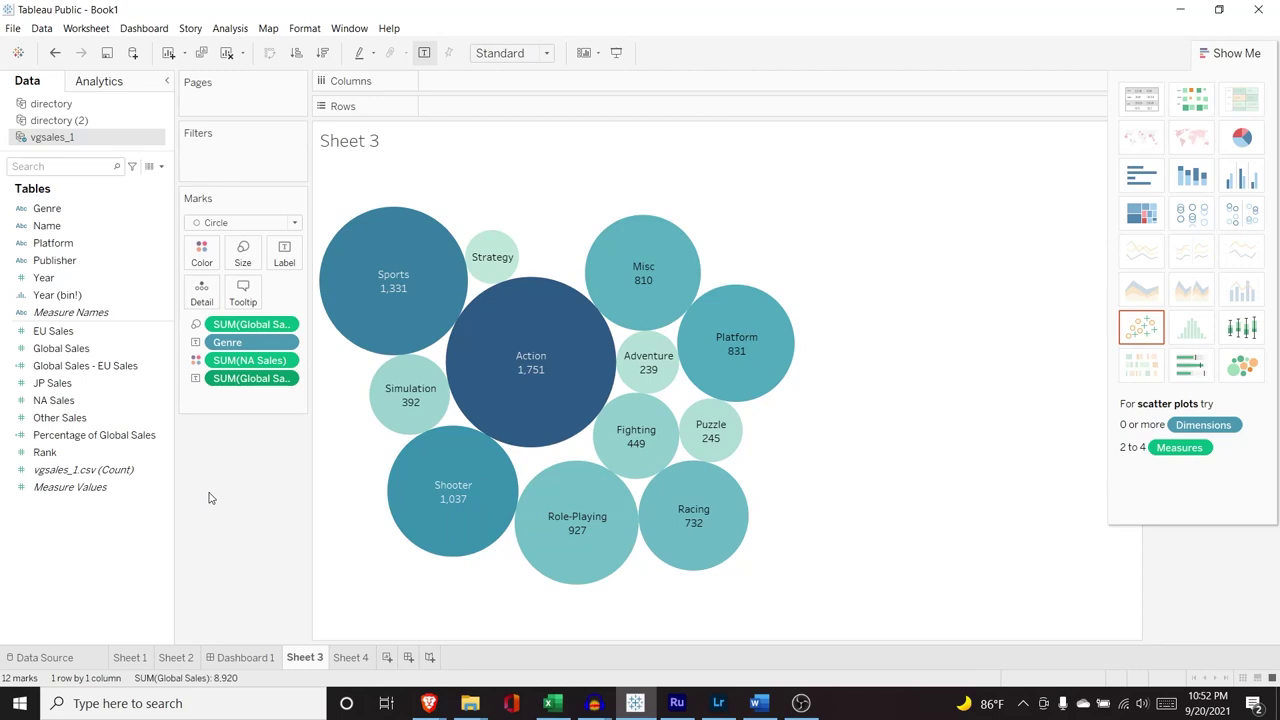
{"action": "mouse_move", "coordinate": [541, 384]}
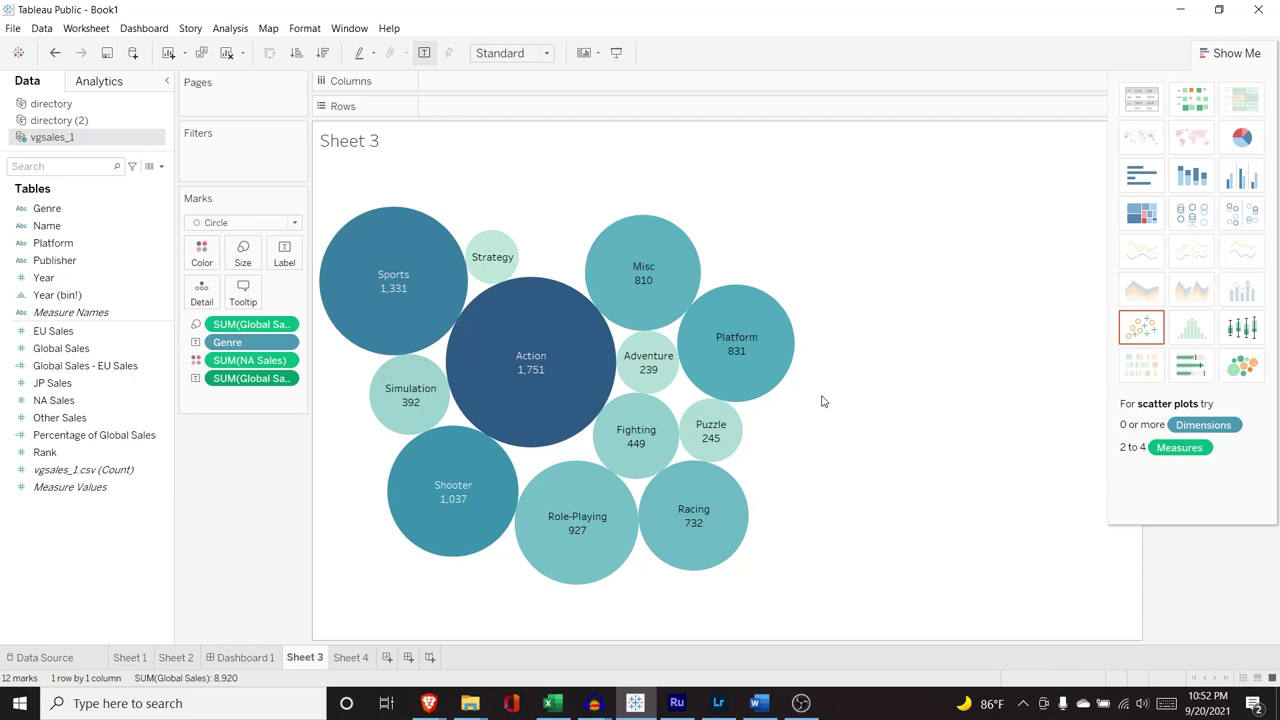
Switch the Sheet 3 packed bubbles to a pie chart of genres
{"action": "left_click", "coordinate": [1253, 142]}
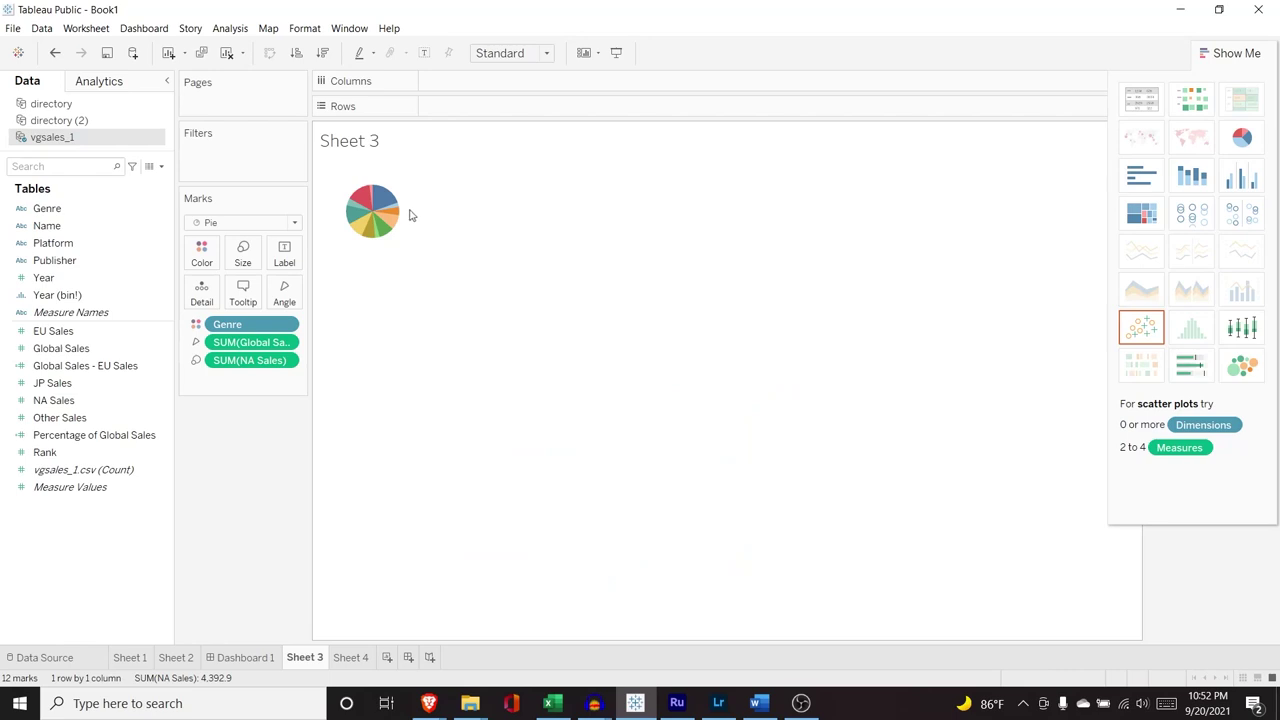
{"action": "mouse_move", "coordinate": [398, 217]}
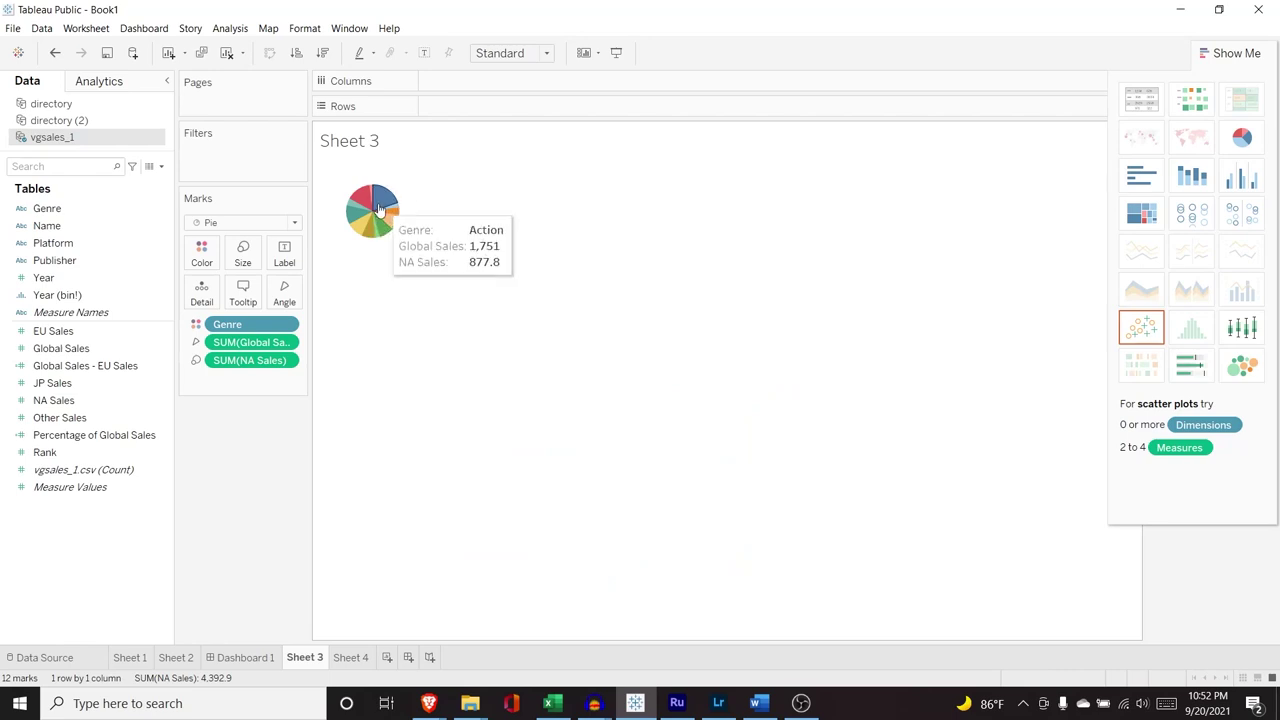
{"action": "left_click", "coordinate": [379, 208]}
{"action": "left_click", "coordinate": [396, 168]}
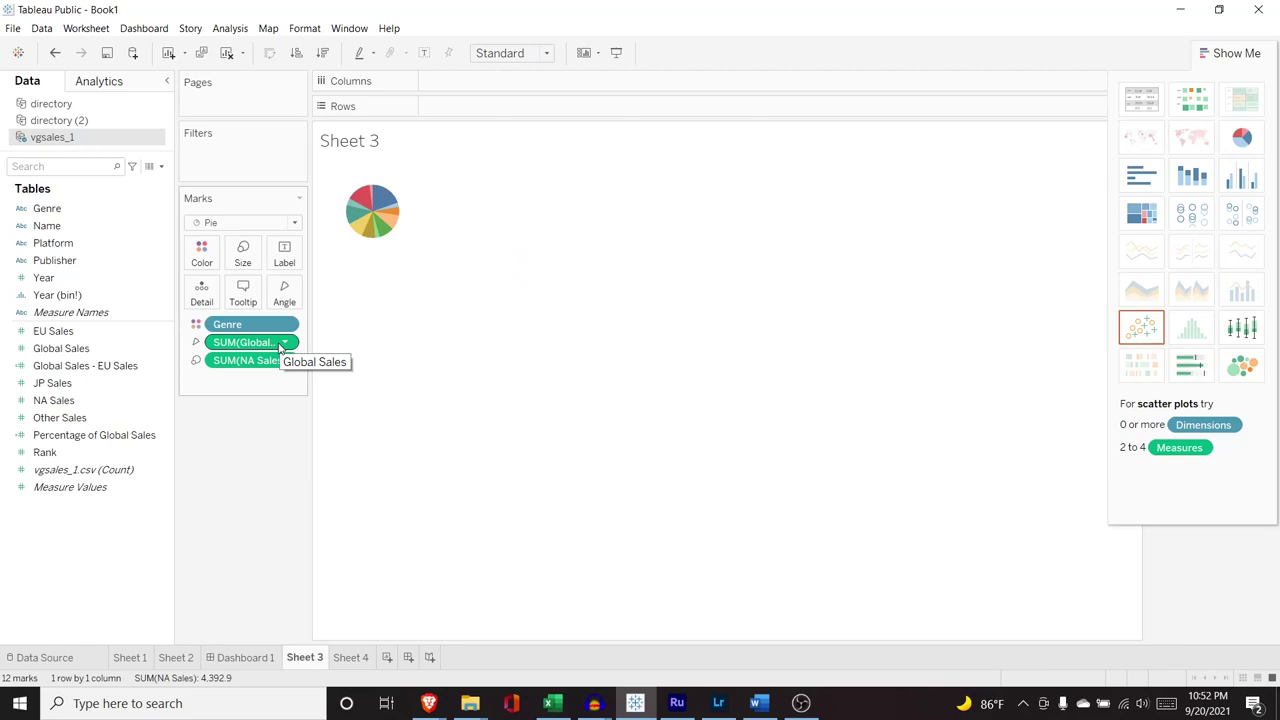
Remove NA Sales from the pie and label each slice with its Global Sales value
{"action": "mouse_move", "coordinate": [236, 364]}
{"action": "left_mouse_down"}
{"action": "mouse_move", "coordinate": [263, 369]}
{"action": "mouse_move", "coordinate": [137, 380]}
{"action": "mouse_move", "coordinate": [243, 360]}
{"action": "mouse_move", "coordinate": [230, 366]}
{"action": "left_mouse_up"}
{"action": "left_click", "coordinate": [106, 352]}
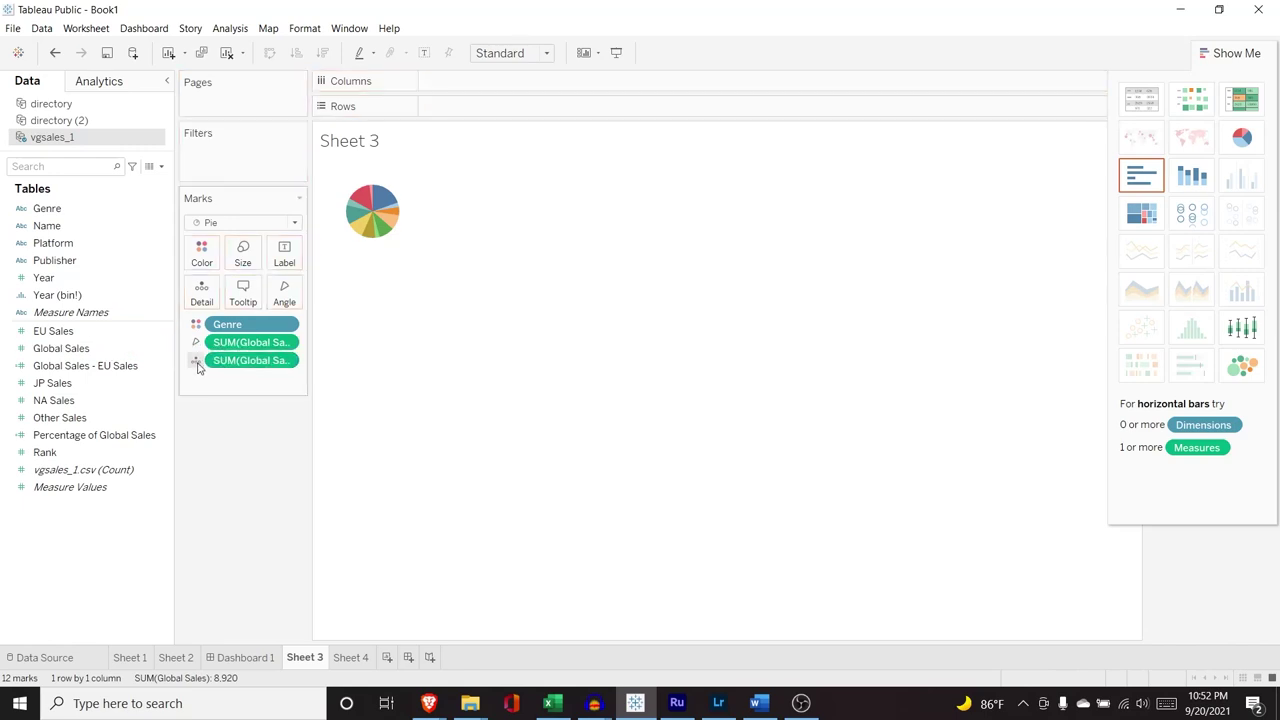
{"action": "left_click", "coordinate": [198, 362]}
{"action": "left_click", "coordinate": [222, 396]}
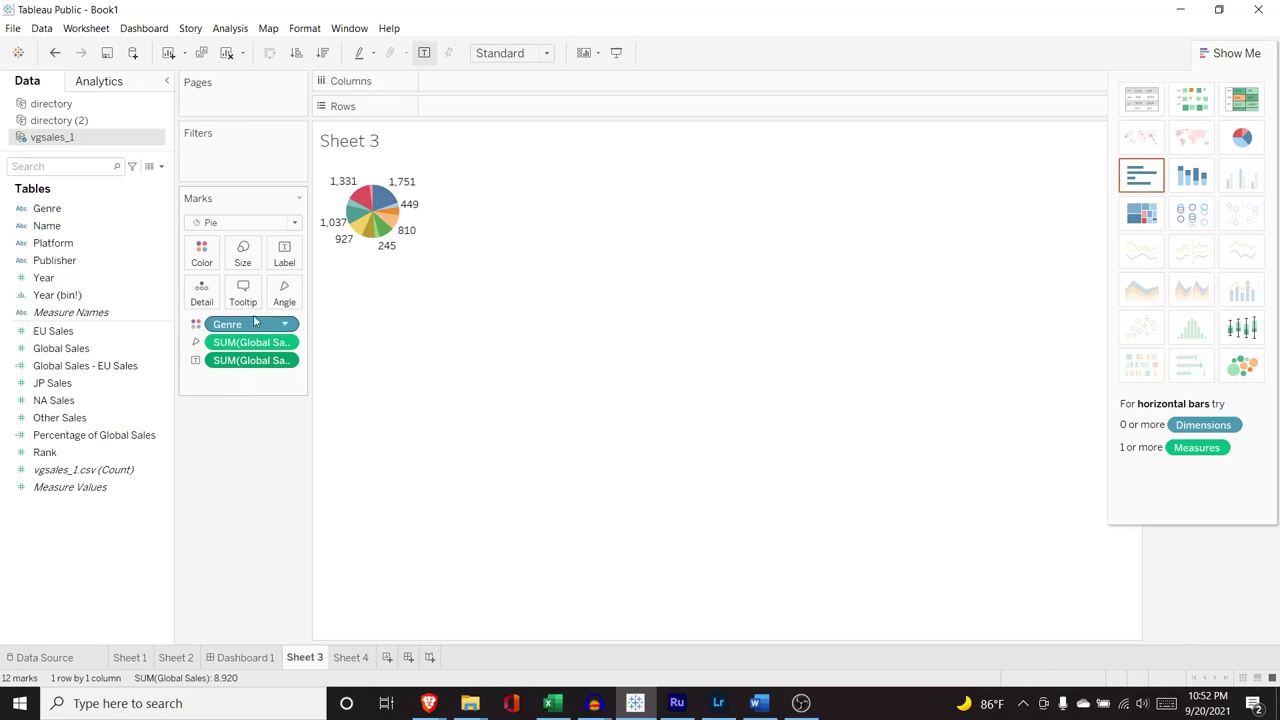
Enlarge the pie and its view area, then add Genre to the Marks card
{"action": "left_click", "coordinate": [243, 252]}
{"action": "left_click_drag", "start_coordinate": [264, 291], "coordinate": [306, 290]}
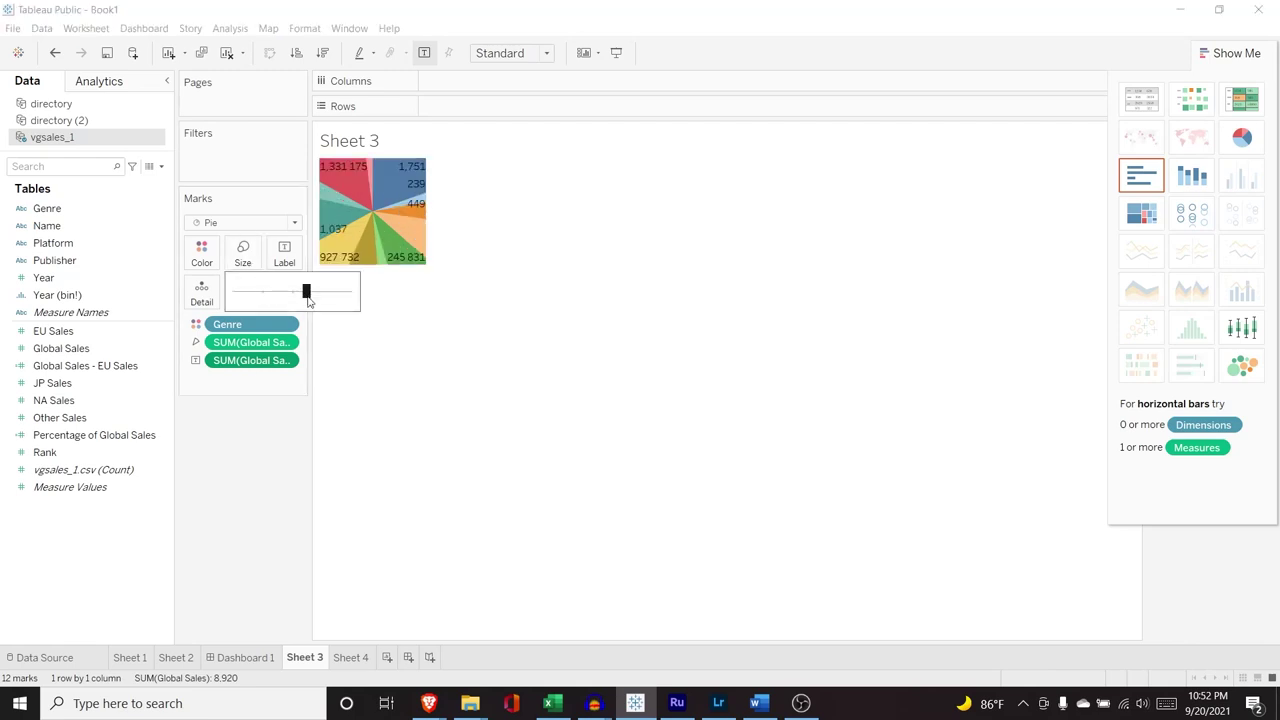
{"action": "left_click", "coordinate": [424, 216]}
{"action": "left_click_drag", "start_coordinate": [424, 216], "coordinate": [637, 216]}
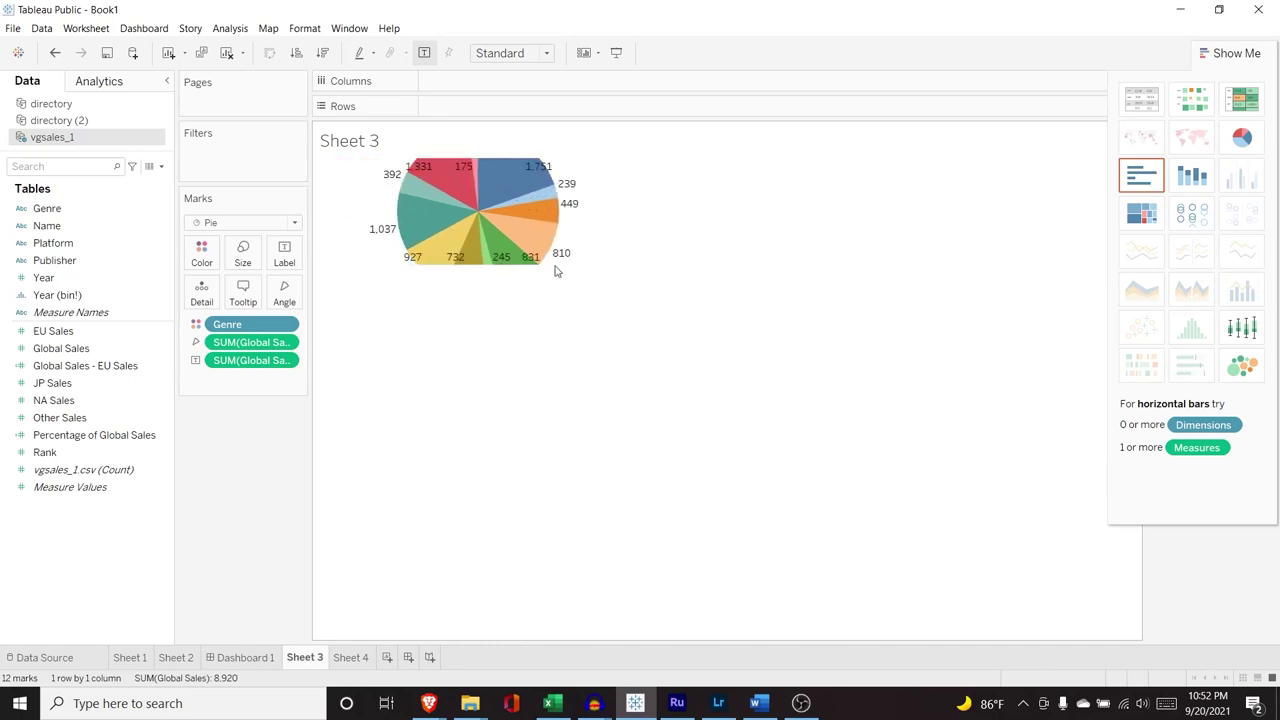
{"action": "left_click_drag", "start_coordinate": [556, 264], "coordinate": [564, 437]}
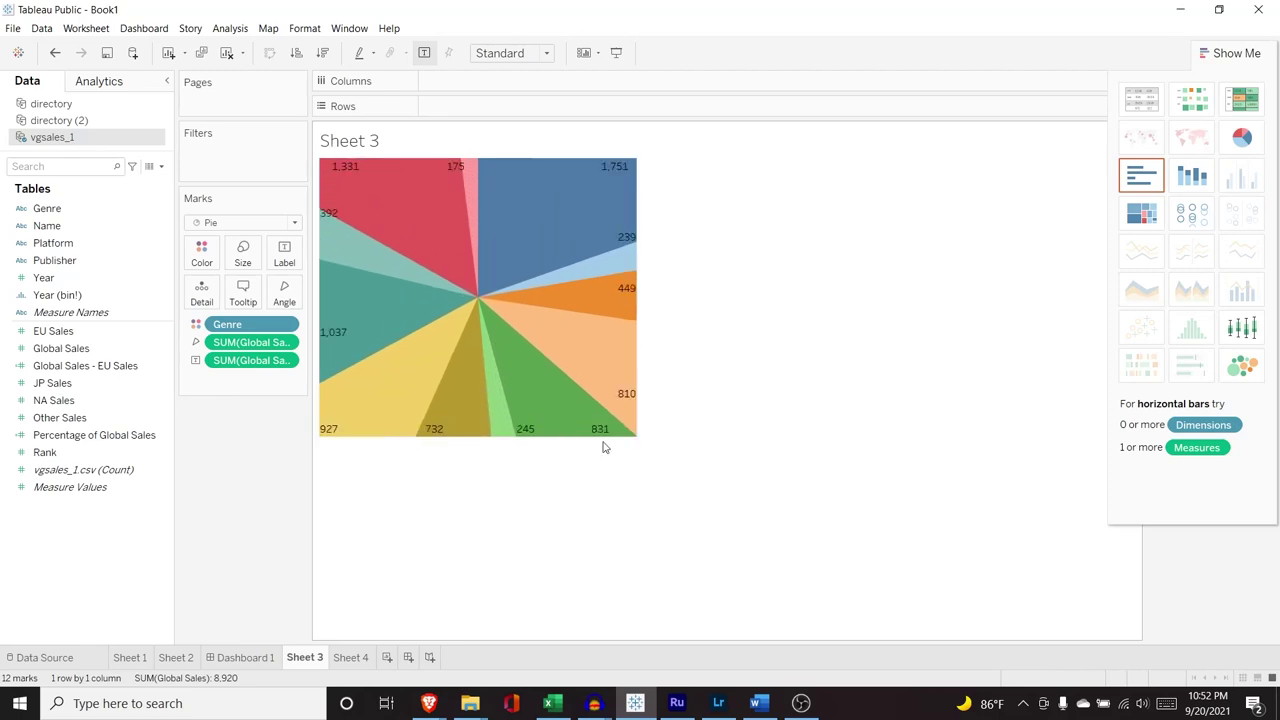
{"action": "left_click_drag", "start_coordinate": [637, 316], "coordinate": [797, 314]}
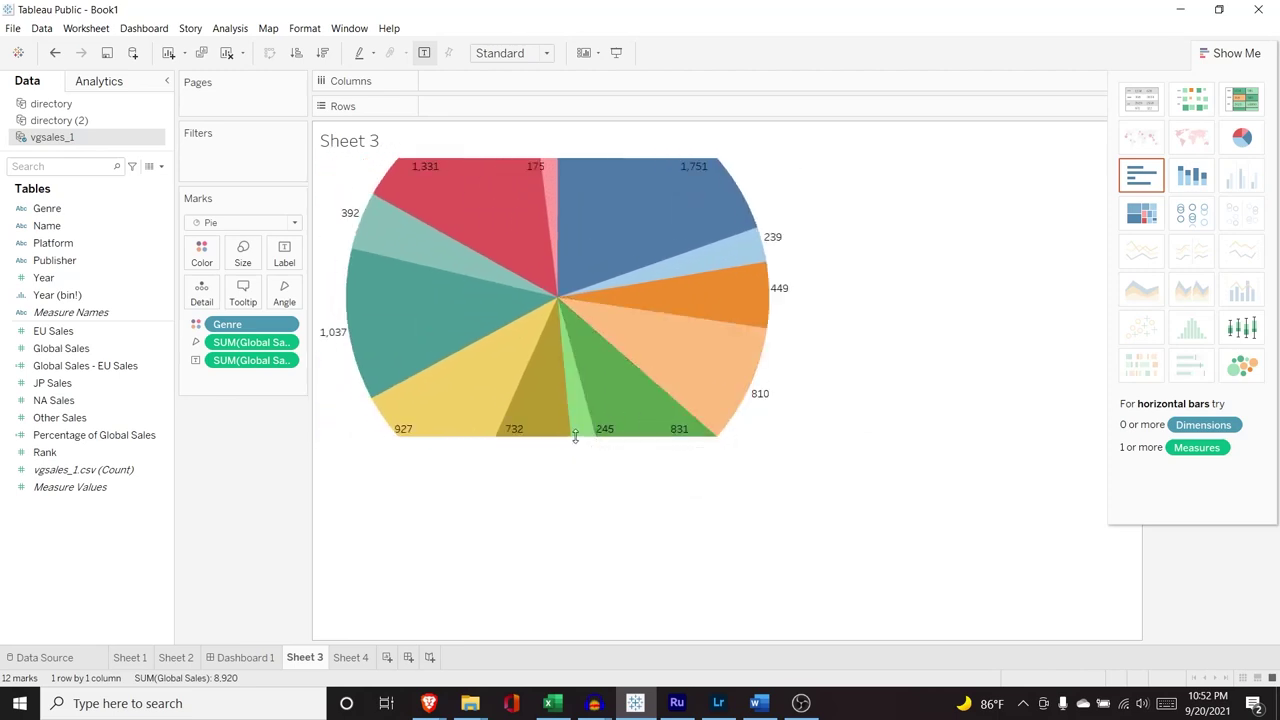
{"action": "left_click_drag", "start_coordinate": [577, 442], "coordinate": [589, 553]}
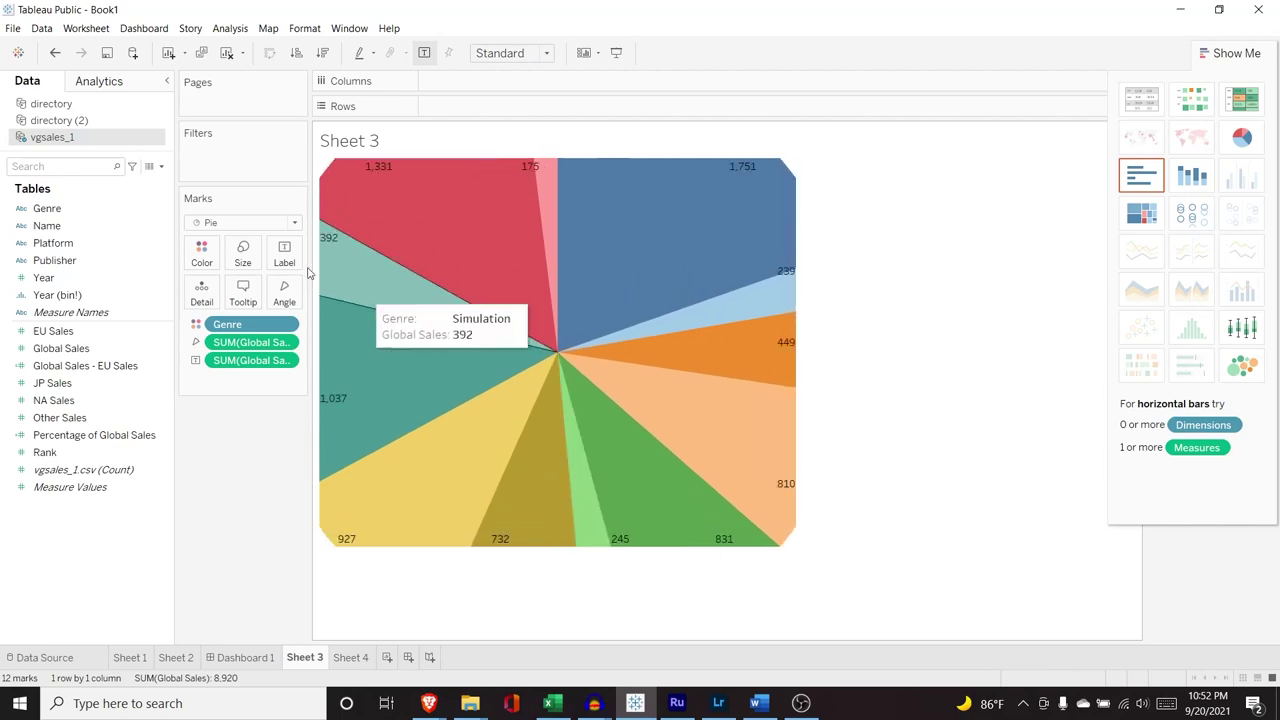
{"action": "left_click", "coordinate": [249, 258]}
{"action": "left_click_drag", "start_coordinate": [307, 291], "coordinate": [281, 292]}
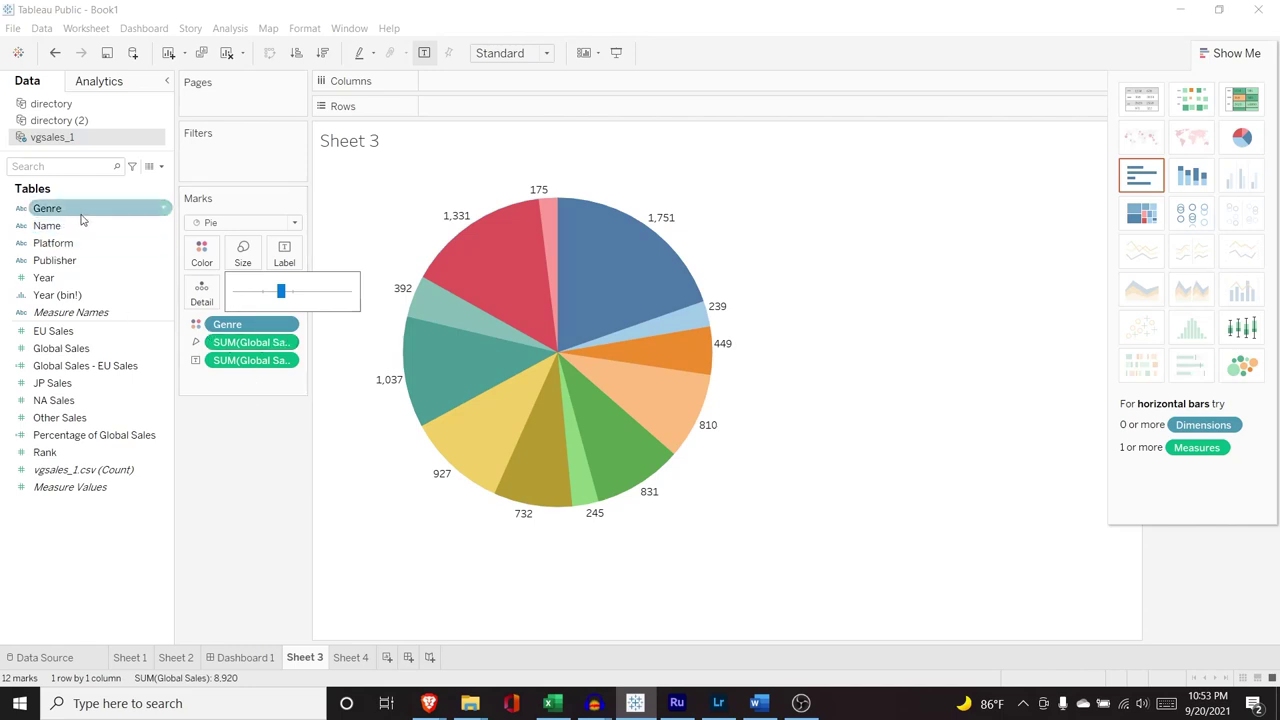
{"action": "left_click_drag", "start_coordinate": [83, 220], "coordinate": [210, 385]}
Add Genre as a slice label and sort descending so Action (1,751) leads
{"action": "left_click", "coordinate": [196, 378]}
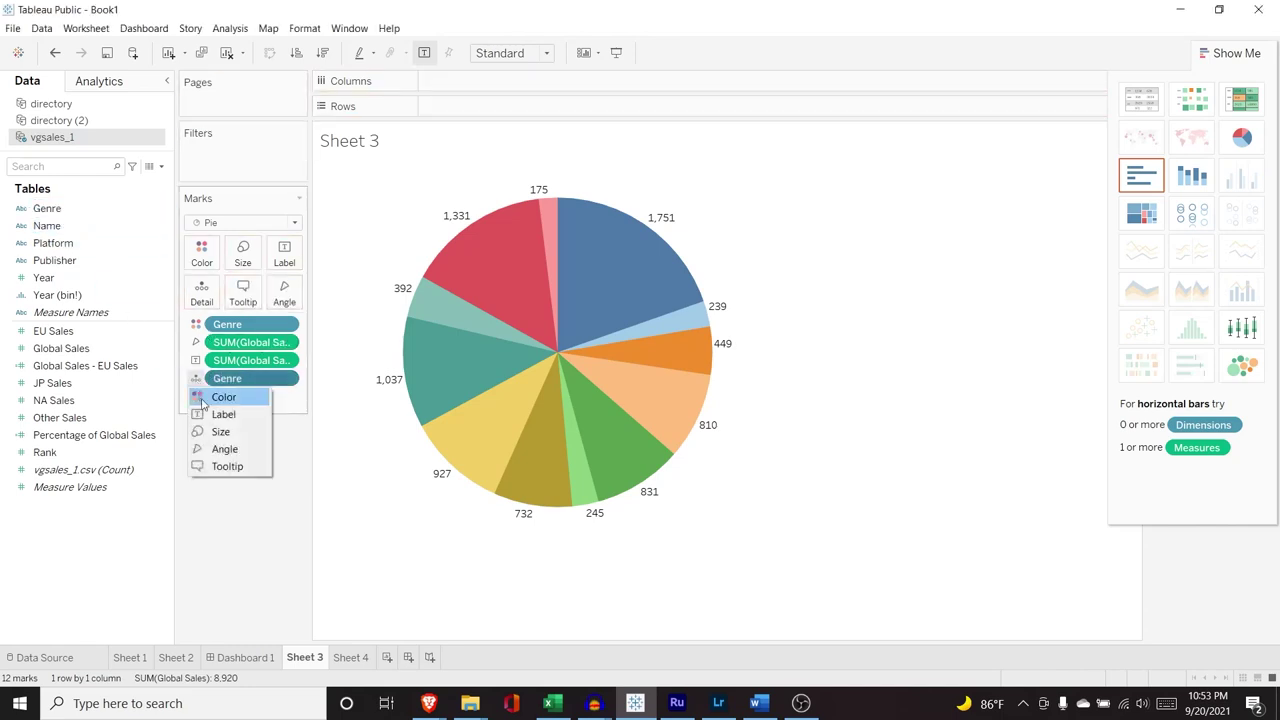
{"action": "left_click", "coordinate": [210, 414]}
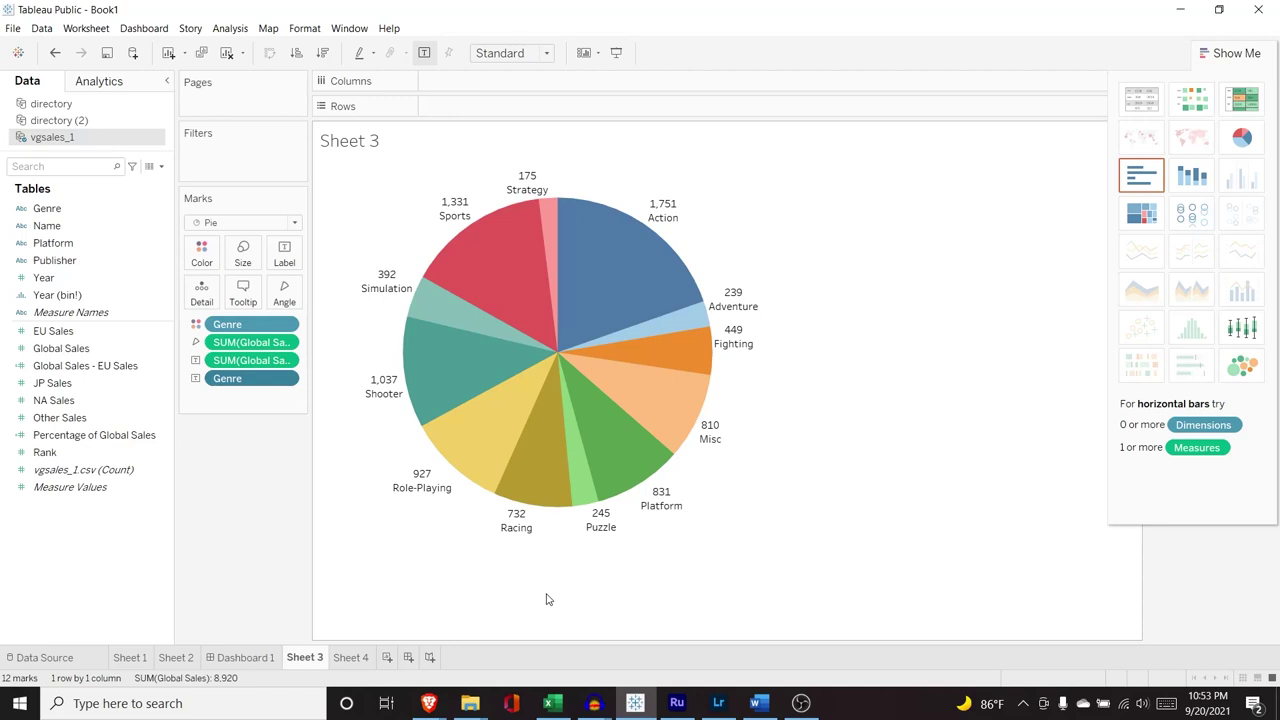
{"action": "mouse_move", "coordinate": [593, 275]}
{"action": "left_click", "coordinate": [322, 52]}
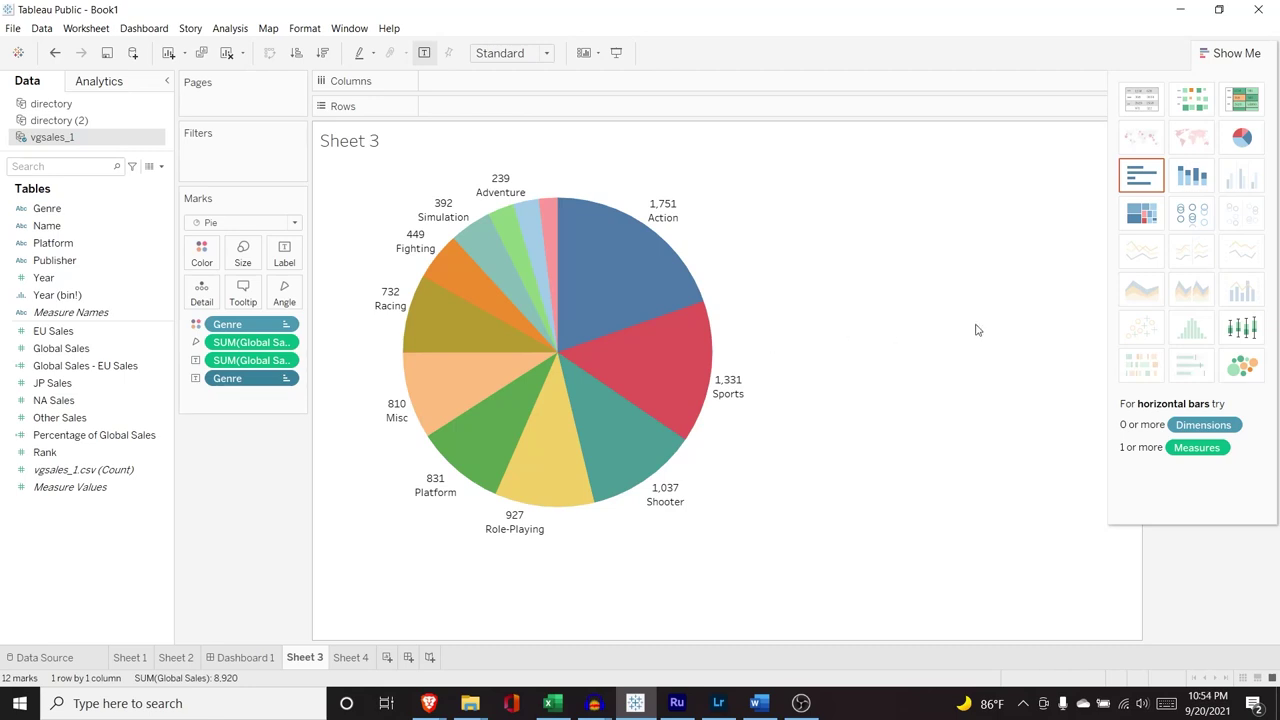
Switch the pie to a box-and-whisker plot: median 771, whiskers 175 to 1,751
{"action": "left_click", "coordinate": [1256, 338]}
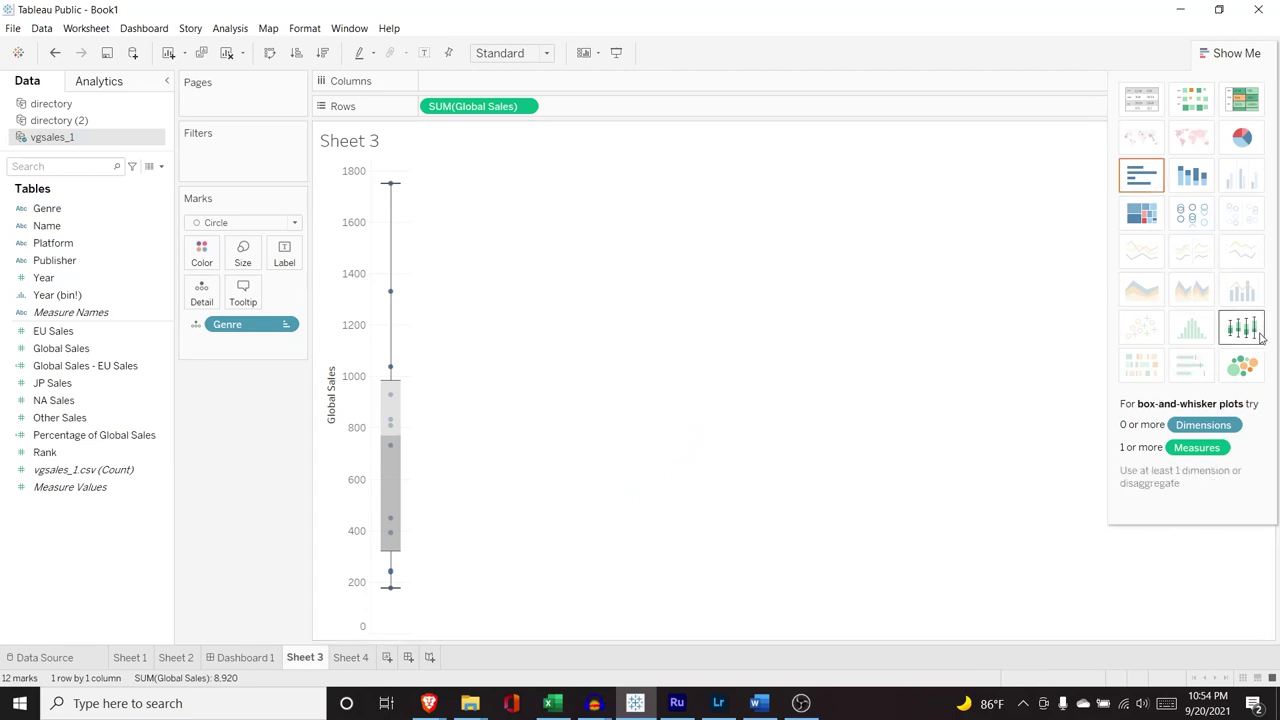
{"action": "mouse_move", "coordinate": [391, 186]}
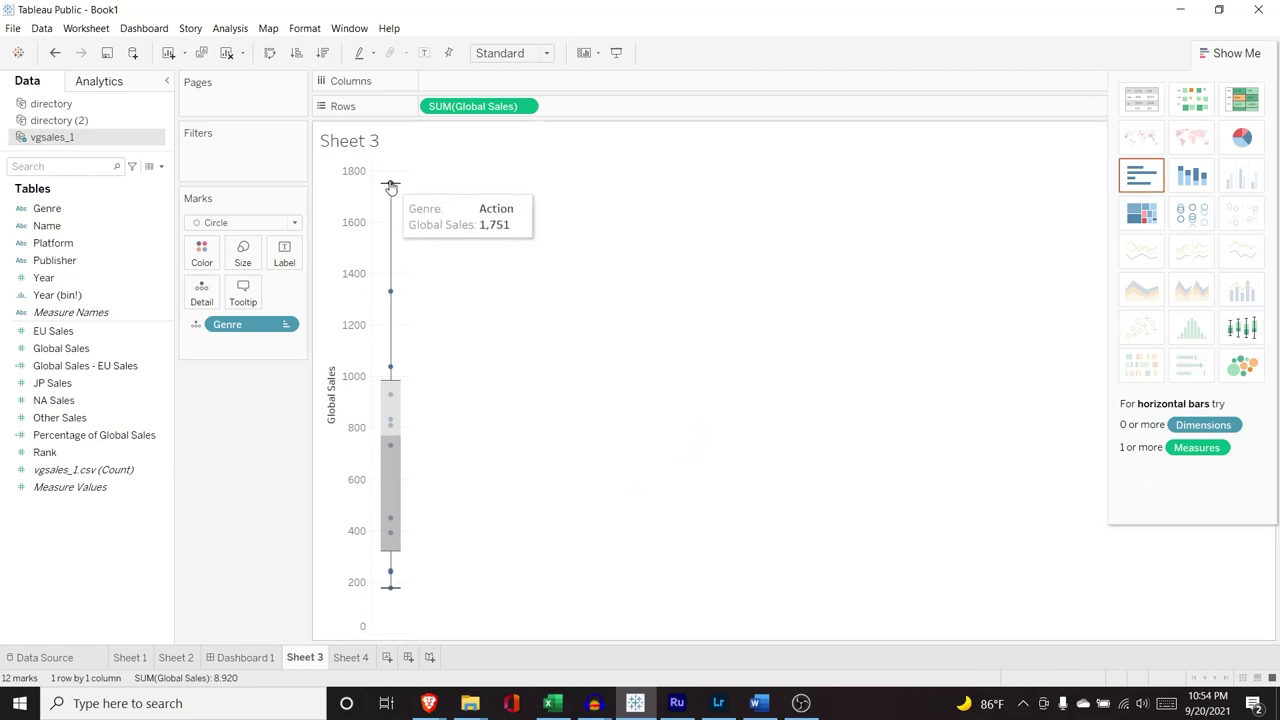
{"action": "mouse_move", "coordinate": [390, 372]}
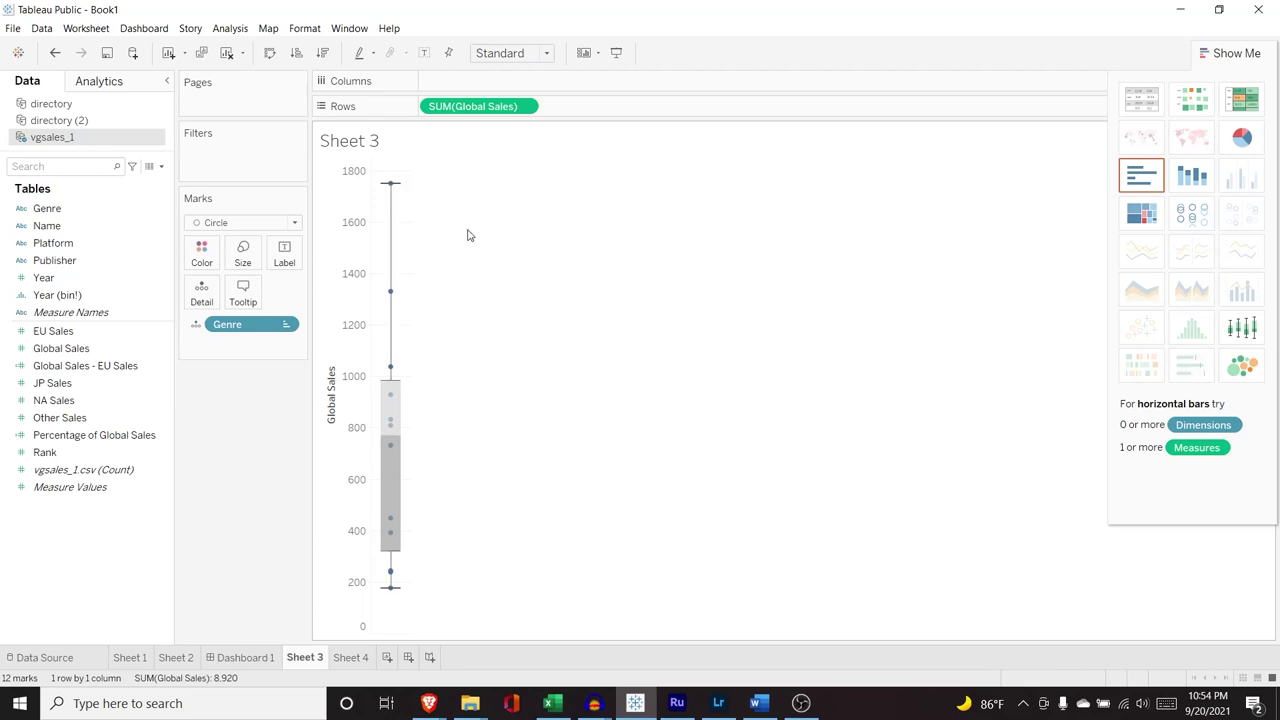
On new Sheet 5, plot NA Sales by Year as an Area chart
{"action": "left_click", "coordinate": [388, 659]}
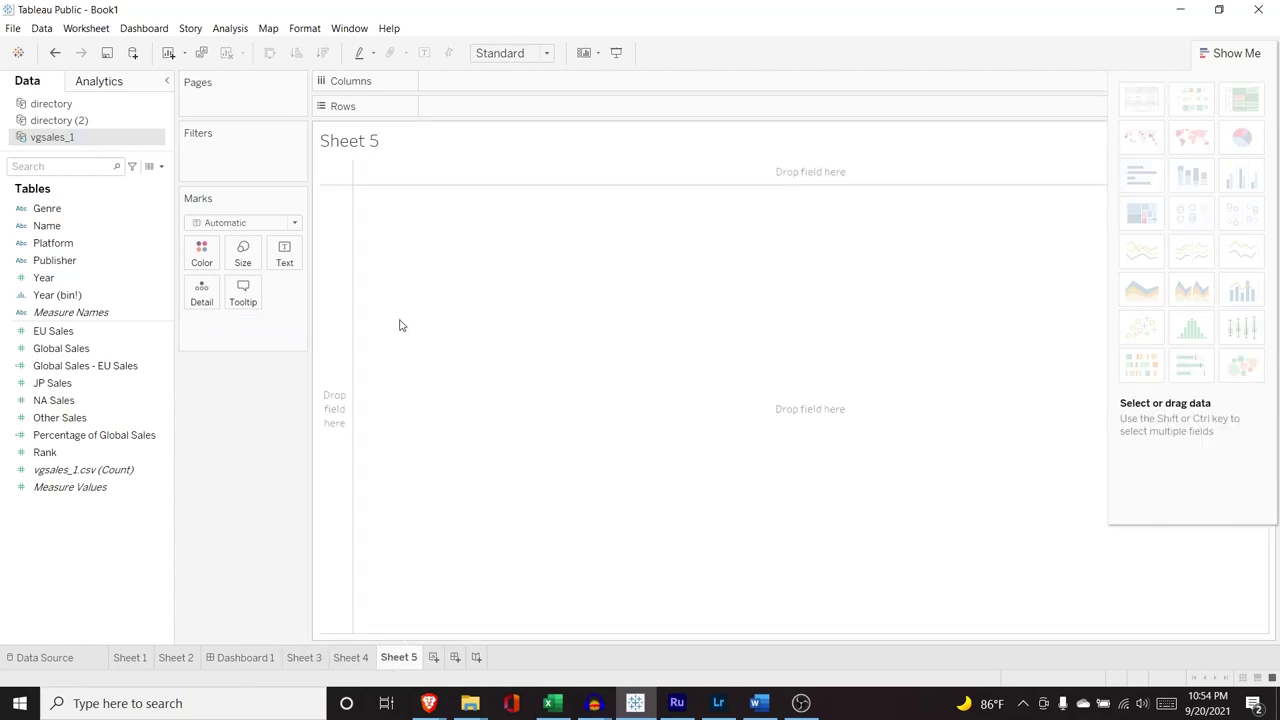
{"action": "left_click", "coordinate": [81, 278]}
{"action": "left_click_drag", "start_coordinate": [81, 278], "coordinate": [480, 84]}
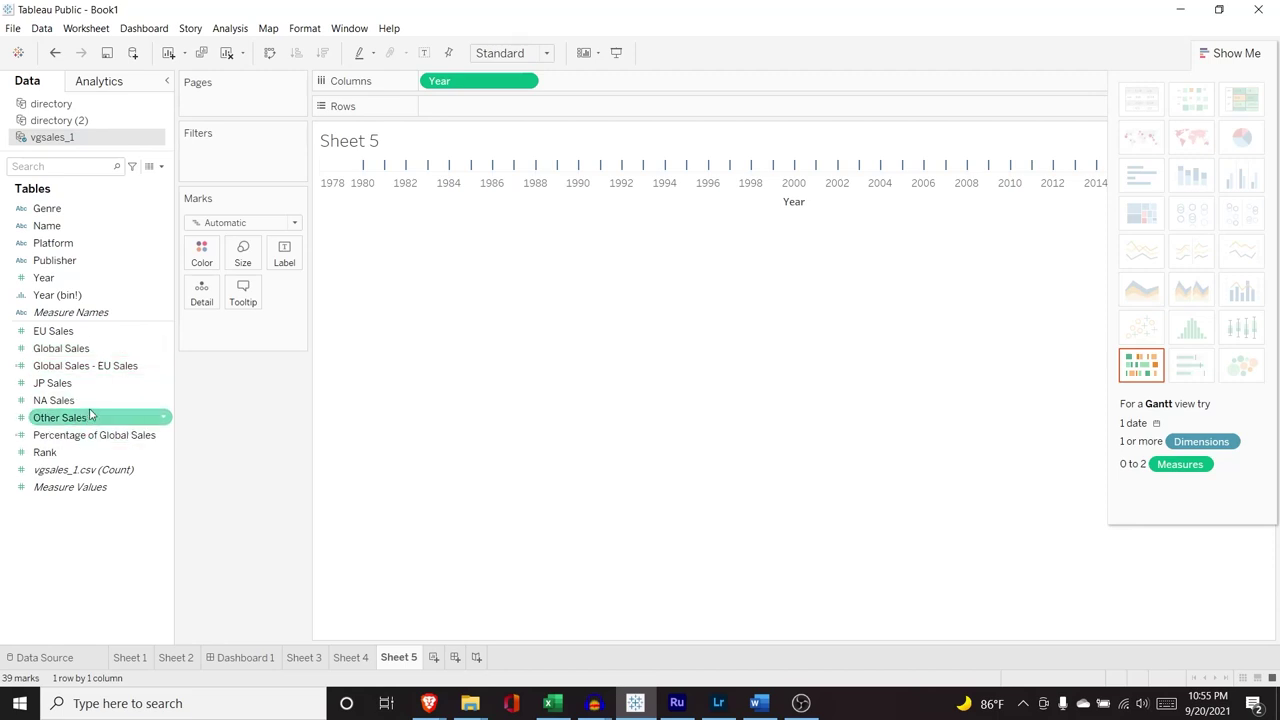
{"action": "left_click_drag", "start_coordinate": [98, 401], "coordinate": [527, 108]}
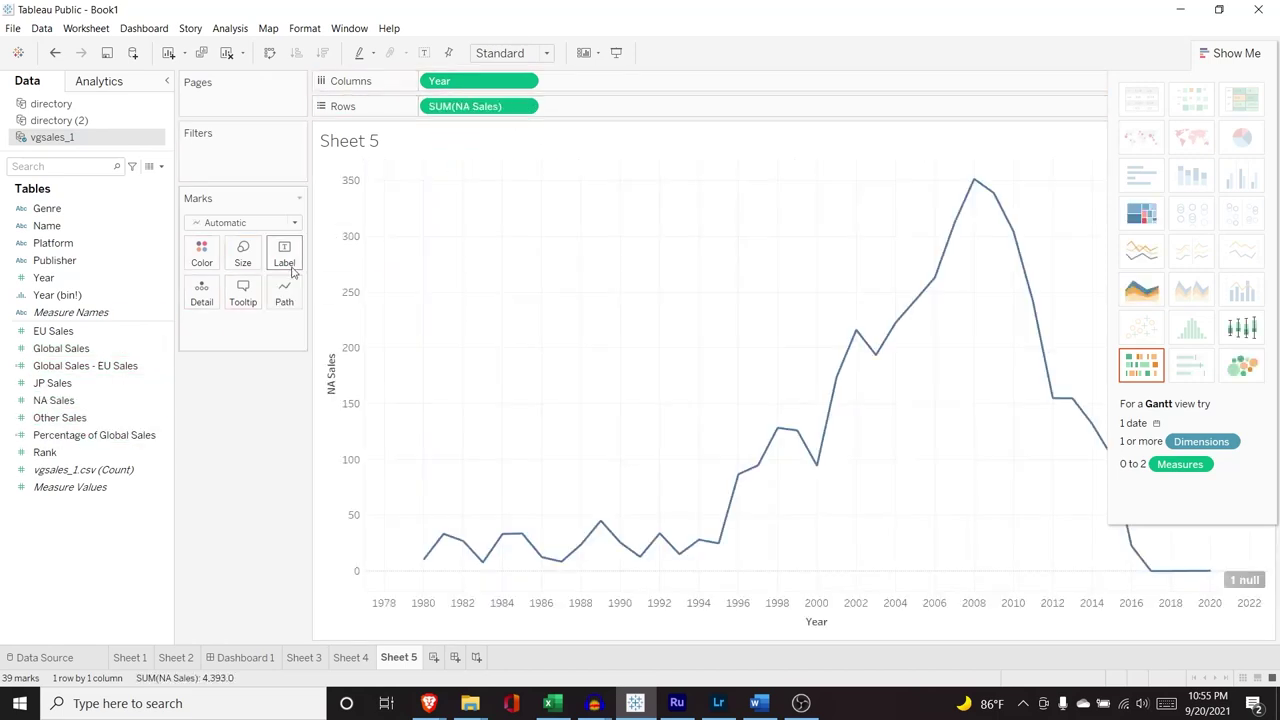
{"action": "left_click", "coordinate": [1143, 290]}
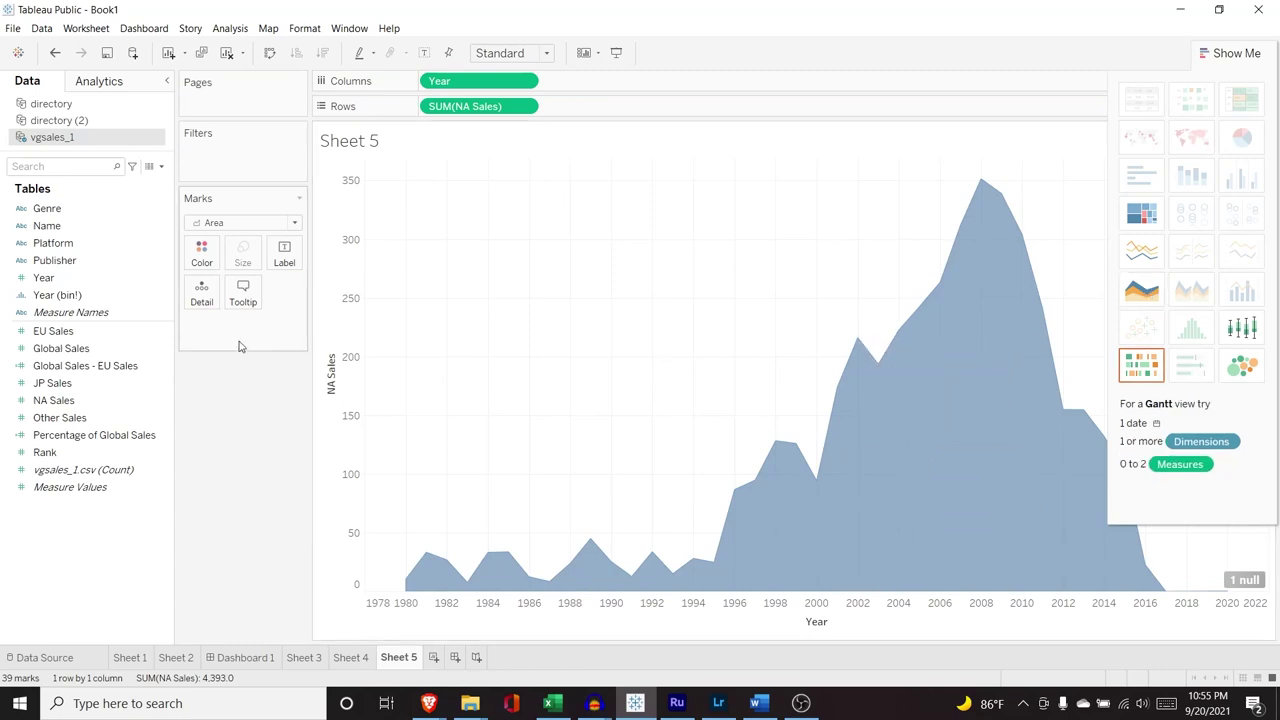
Stack the areas by Genre using it for both Color and Label
{"action": "left_click_drag", "start_coordinate": [86, 225], "coordinate": [217, 331]}
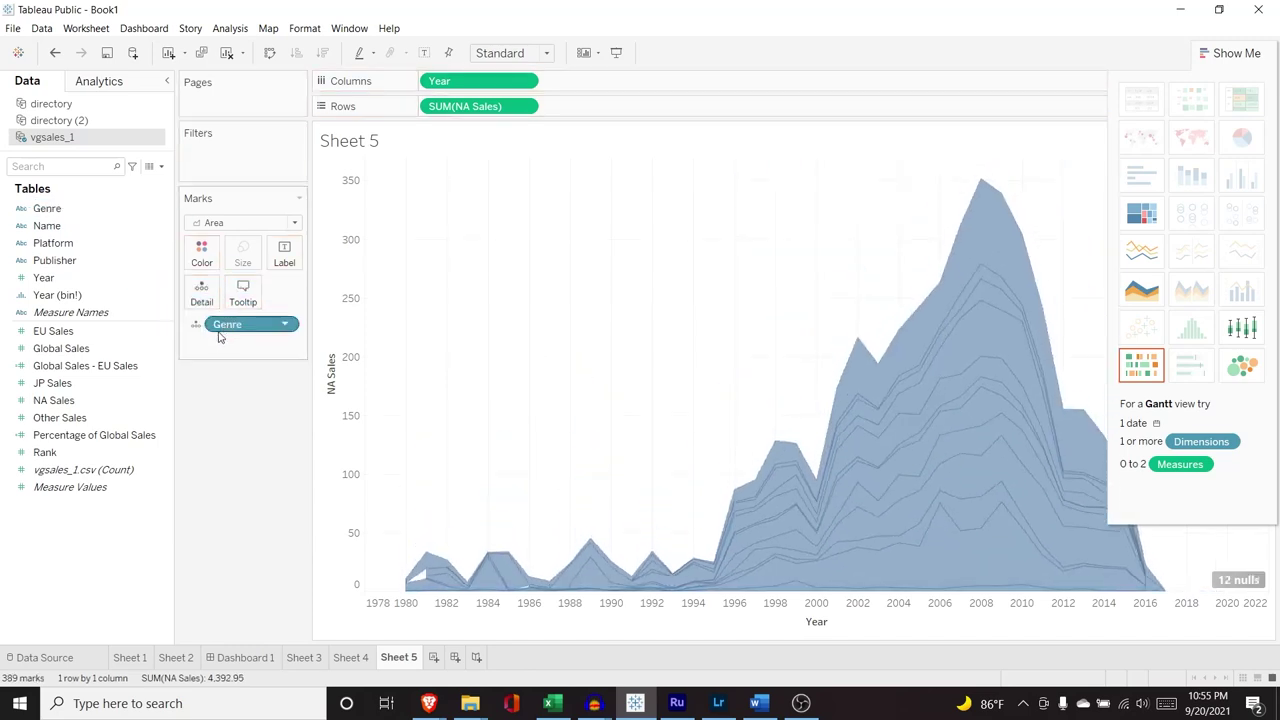
{"action": "left_click", "coordinate": [196, 325]}
{"action": "left_click", "coordinate": [220, 343]}
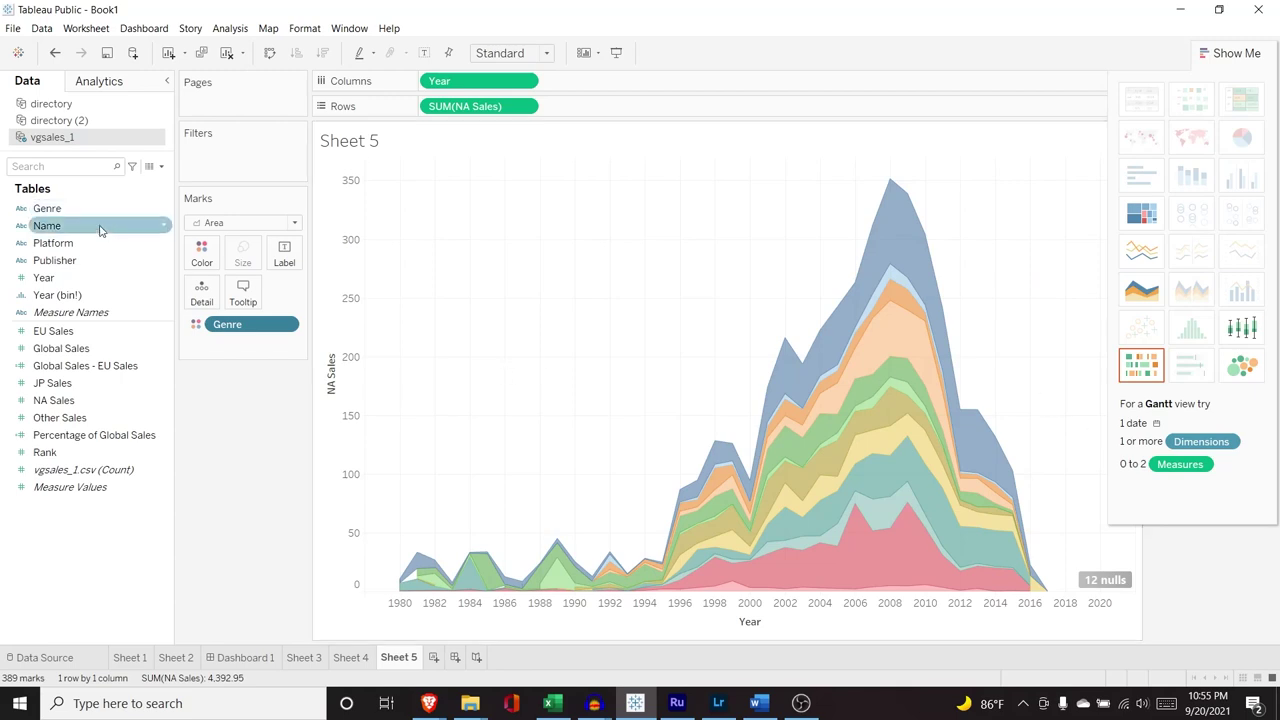
{"action": "left_click_drag", "start_coordinate": [47, 208], "coordinate": [238, 352]}
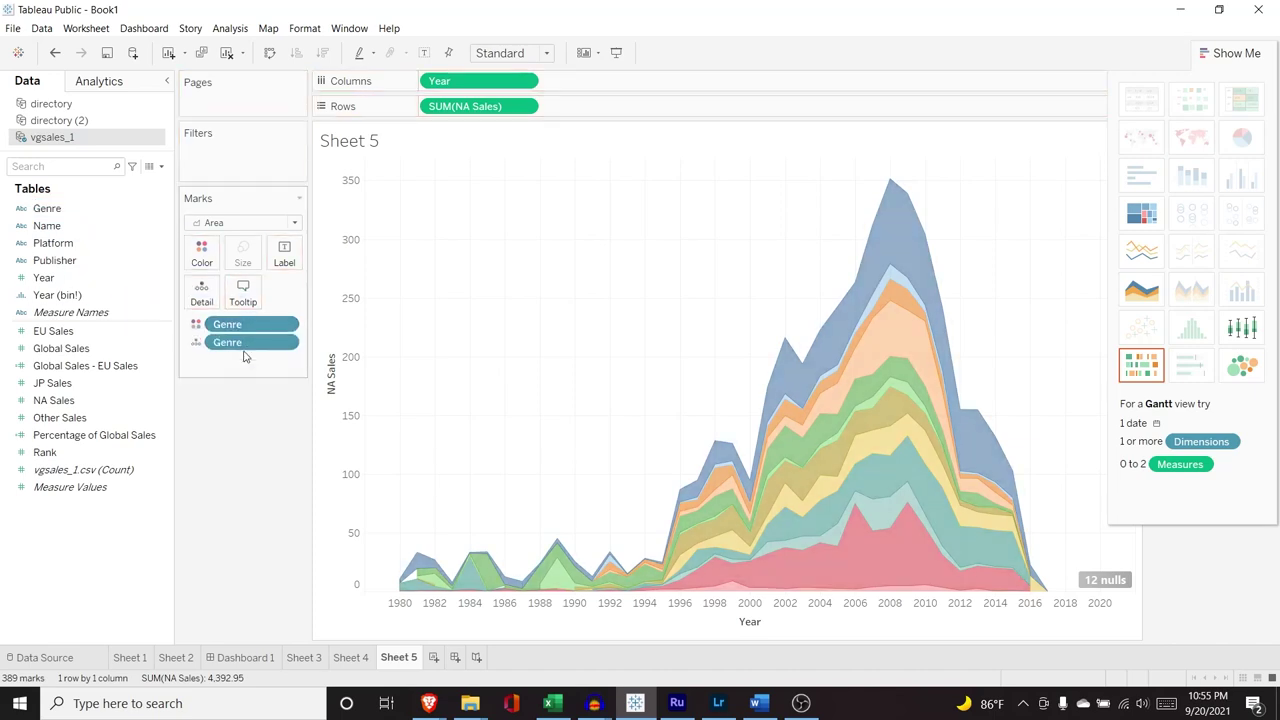
{"action": "left_click", "coordinate": [195, 343]}
{"action": "left_click", "coordinate": [222, 378]}
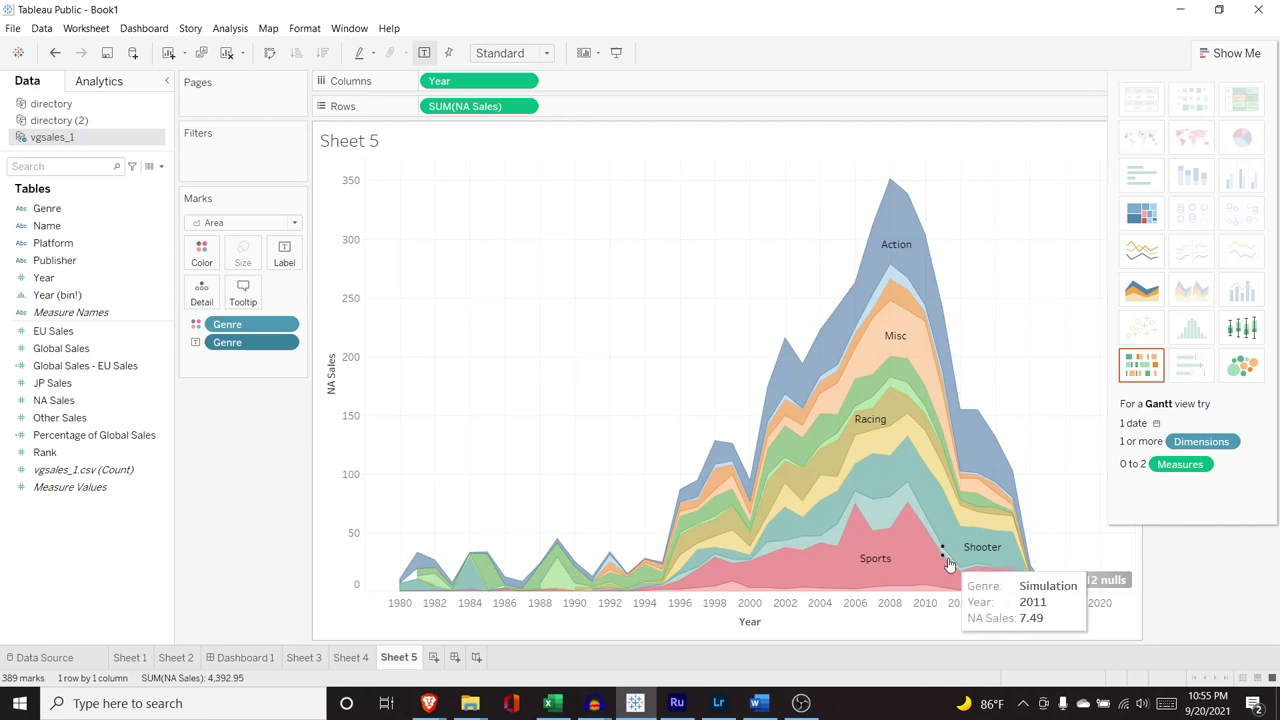
{"action": "left_click", "coordinate": [880, 447]}
{"action": "scroll", "coordinate": [880, 447], "scroll_direction": "up", "scroll_amount": 5}
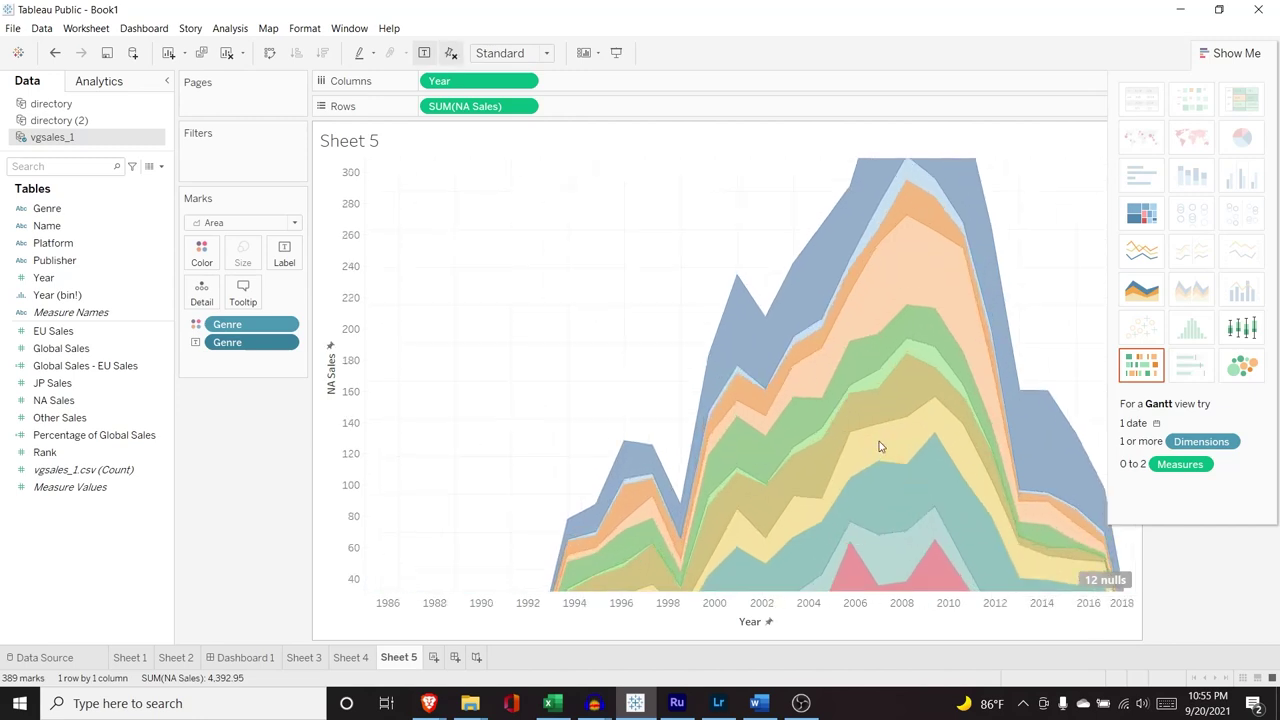
{"action": "scroll", "coordinate": [879, 447], "scroll_direction": "down", "scroll_amount": 7}
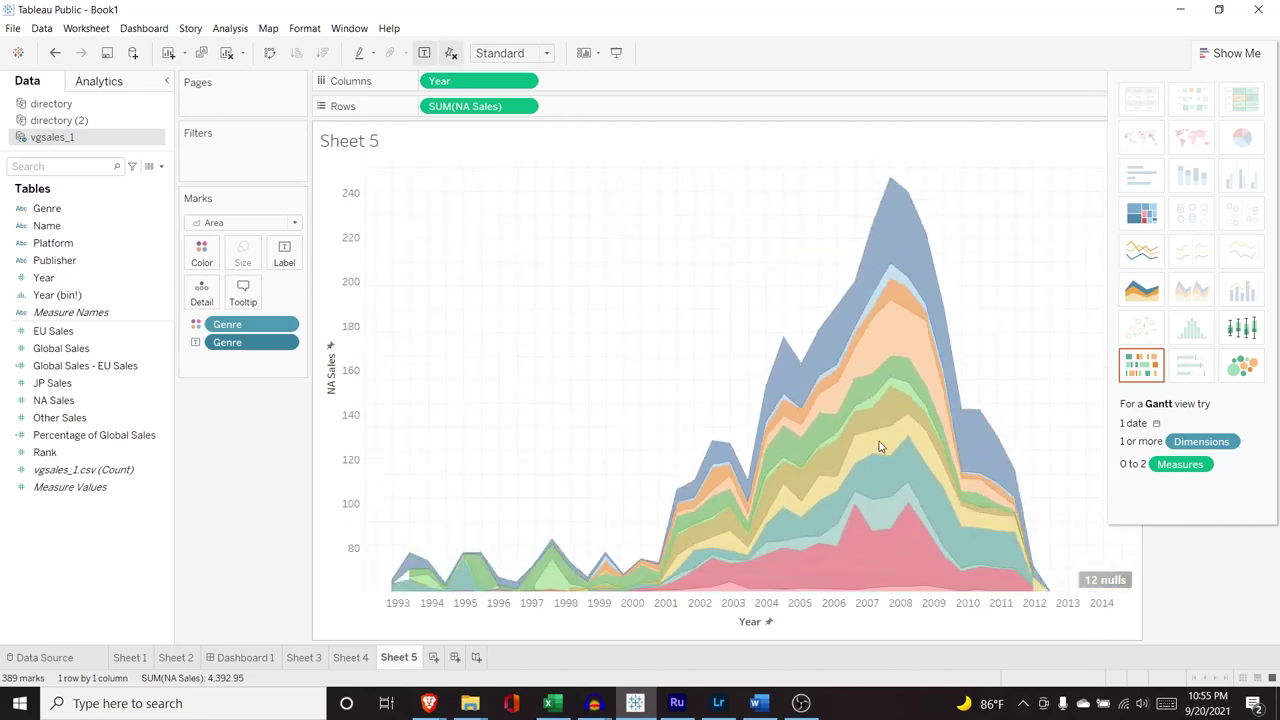
{"action": "scroll", "coordinate": [880, 447], "scroll_direction": "up", "scroll_amount": 1}
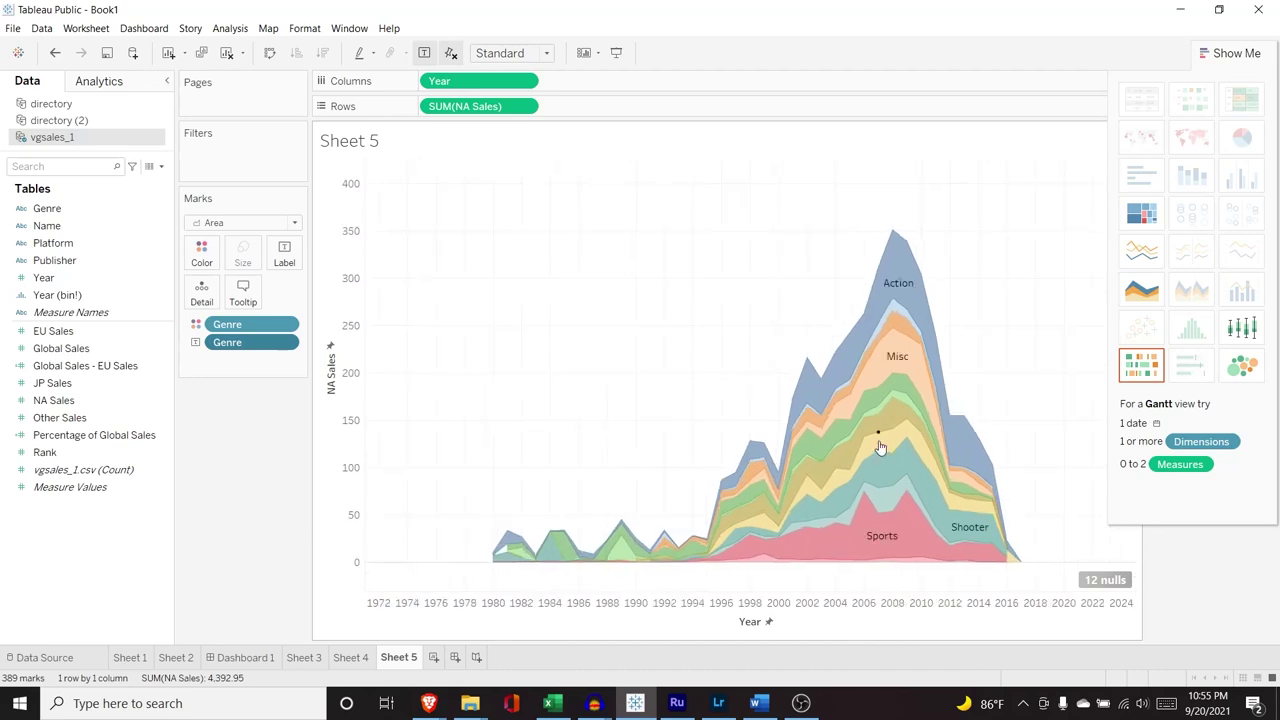